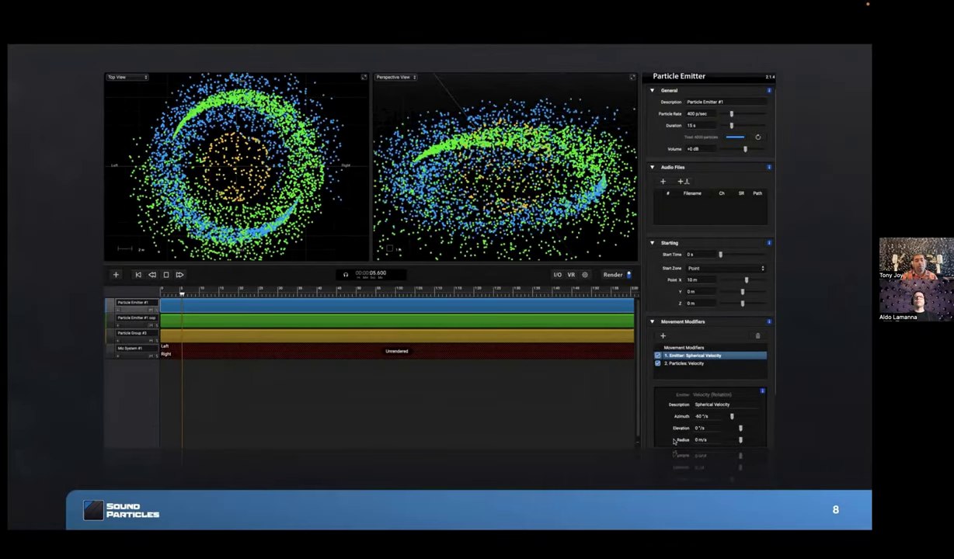
- Advance the presentation to slide 10 and end the slideshow
{"action": "key", "text": "Right"}
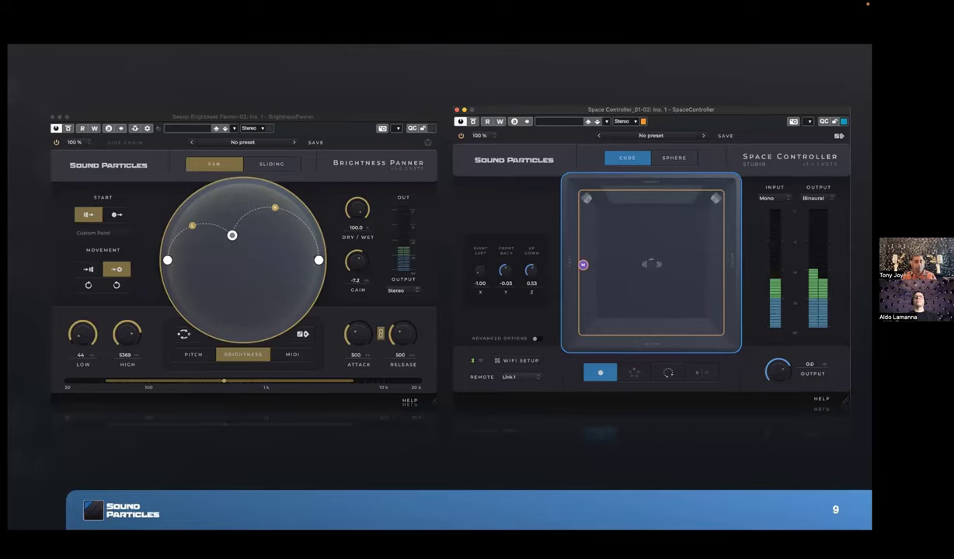
{"action": "key", "text": "Right"}
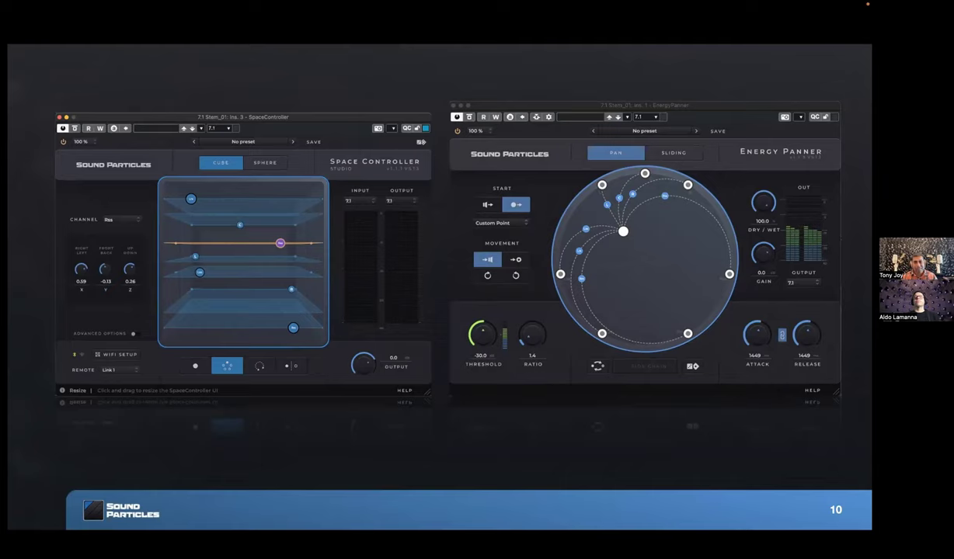
{"action": "key", "text": "Escape"}
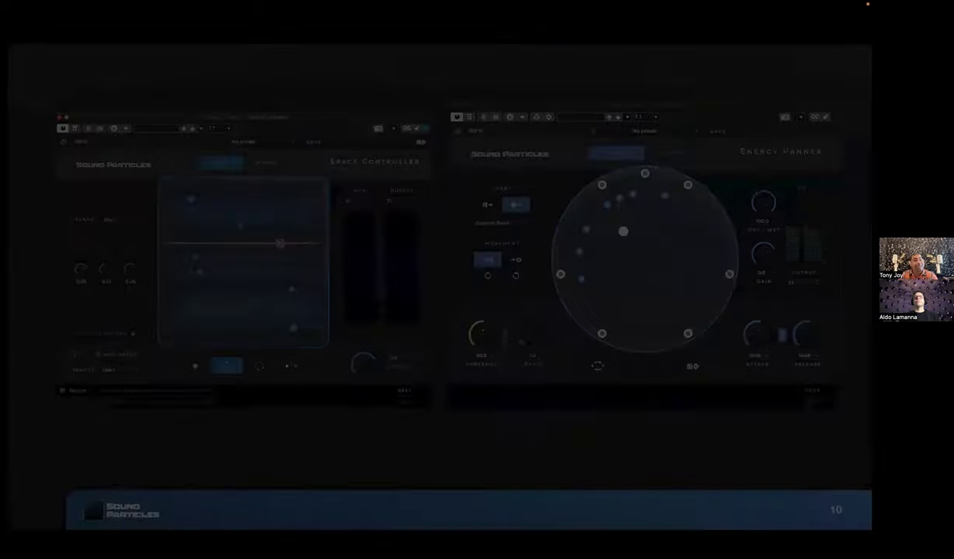
- Switch to the Nuendo project and open the Air insert of the Air_01-02 track
{"action": "key", "text": "super+Tab"}
{"action": "left_click", "coordinate": [199, 31]}
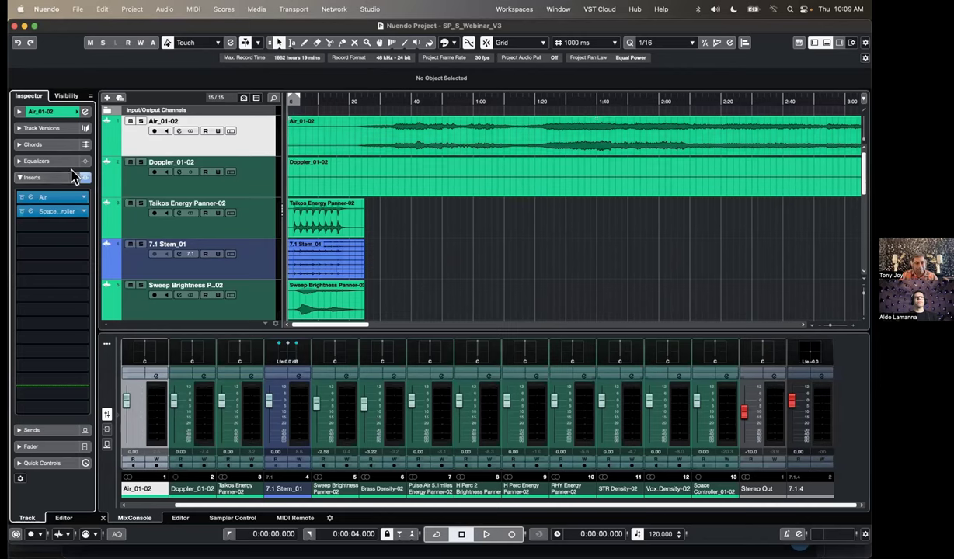
{"action": "left_click", "coordinate": [52, 200]}
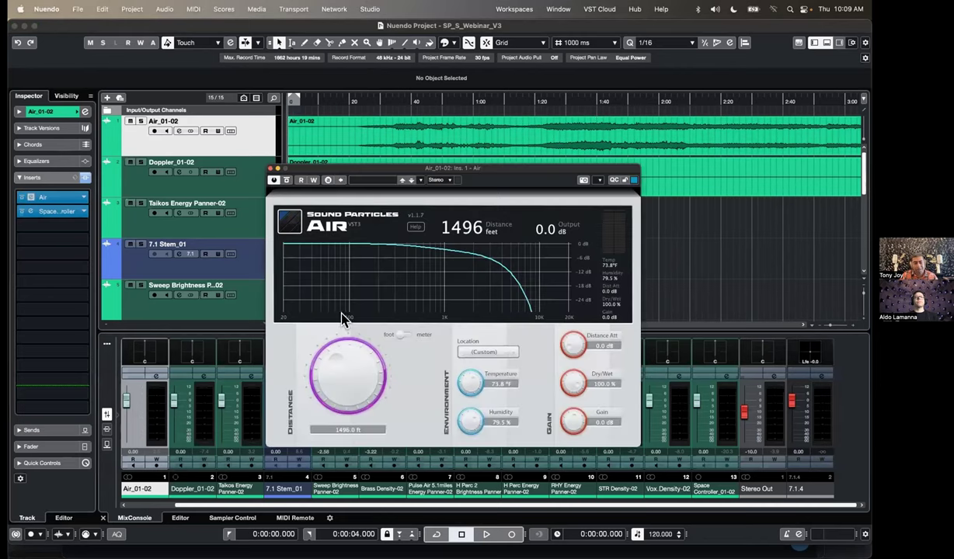
- Lower the Air plugin's distance to 0 ft and raise it again to about 296 ft
{"action": "left_click_drag", "start_coordinate": [344, 381], "coordinate": [335, 406]}
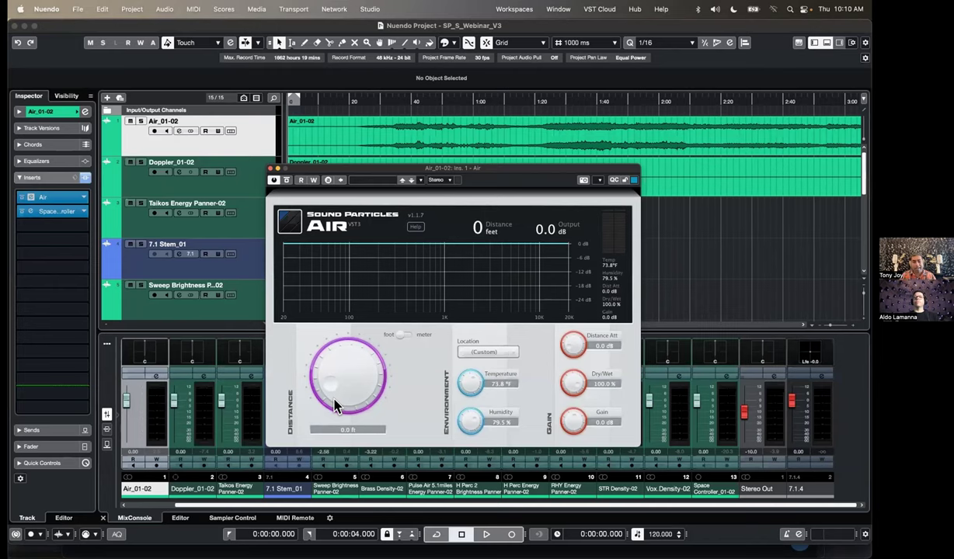
{"action": "left_click_drag", "start_coordinate": [335, 405], "coordinate": [315, 386]}
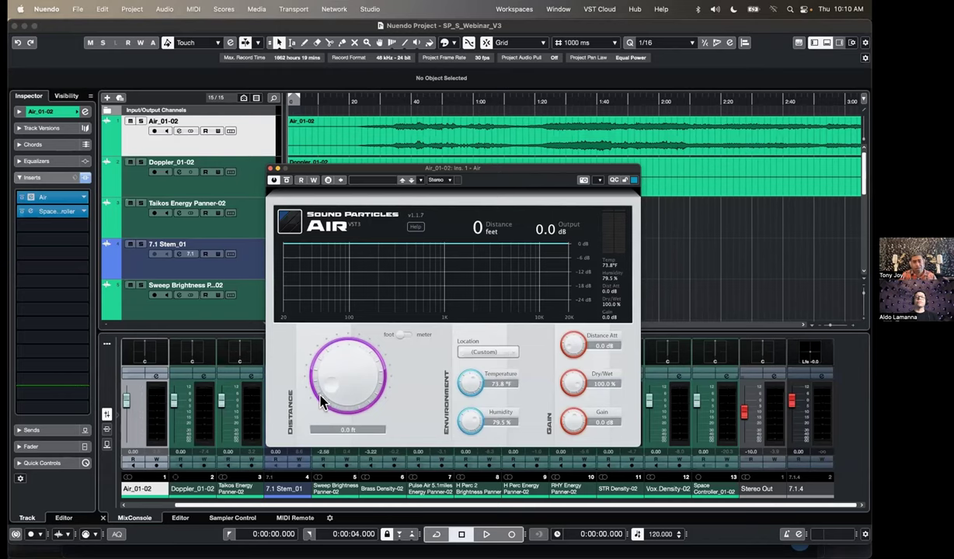
{"action": "left_click_drag", "start_coordinate": [323, 401], "coordinate": [323, 378]}
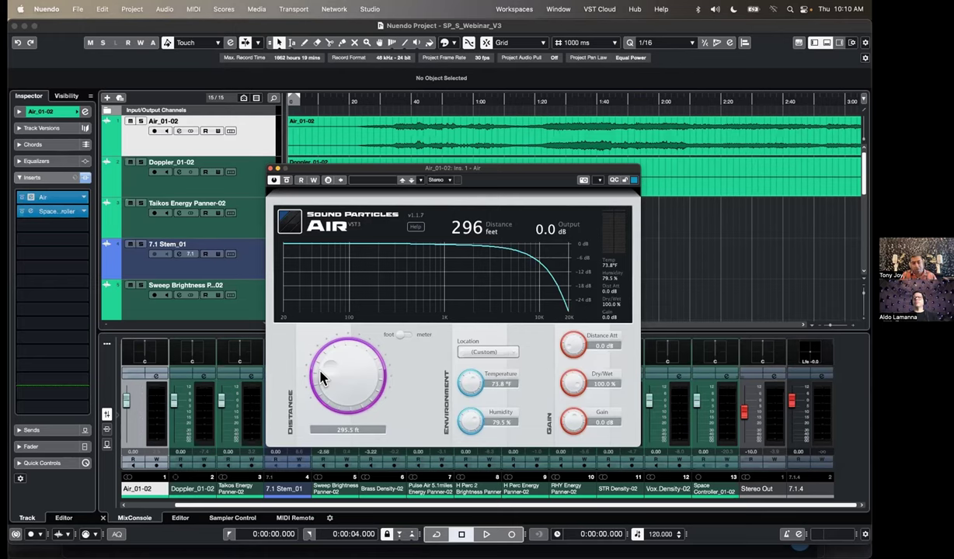
- Play the project from 0:29 while raising Air's distance to about 483 ft, and stop playback
{"action": "left_click", "coordinate": [377, 104]}
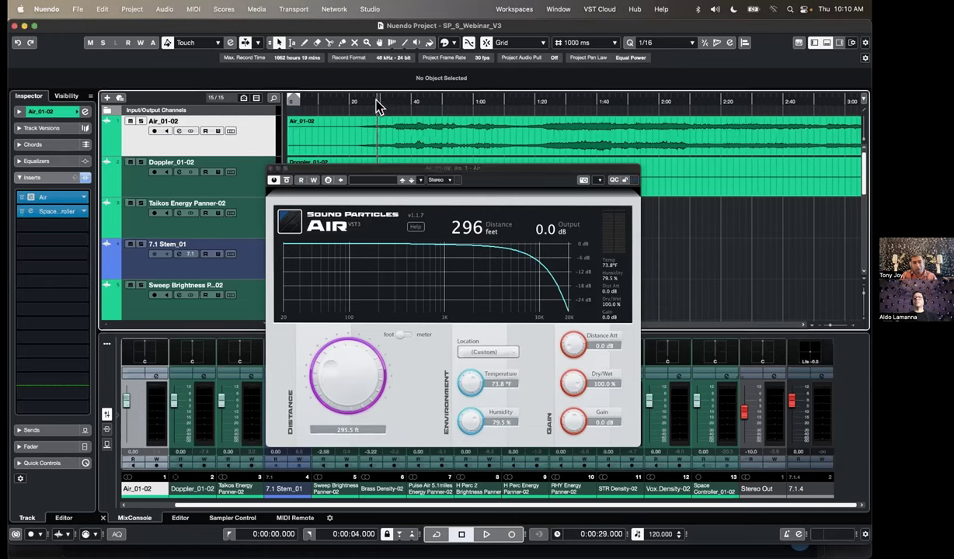
{"action": "key", "text": "space"}
{"action": "mouse_move", "coordinate": [330, 340]}
{"action": "left_mouse_down"}
{"action": "mouse_move", "coordinate": [347, 357]}
{"action": "mouse_move", "coordinate": [347, 308]}
{"action": "mouse_move", "coordinate": [330, 358]}
{"action": "mouse_move", "coordinate": [334, 341]}
{"action": "left_mouse_up"}
{"action": "key", "text": "space"}
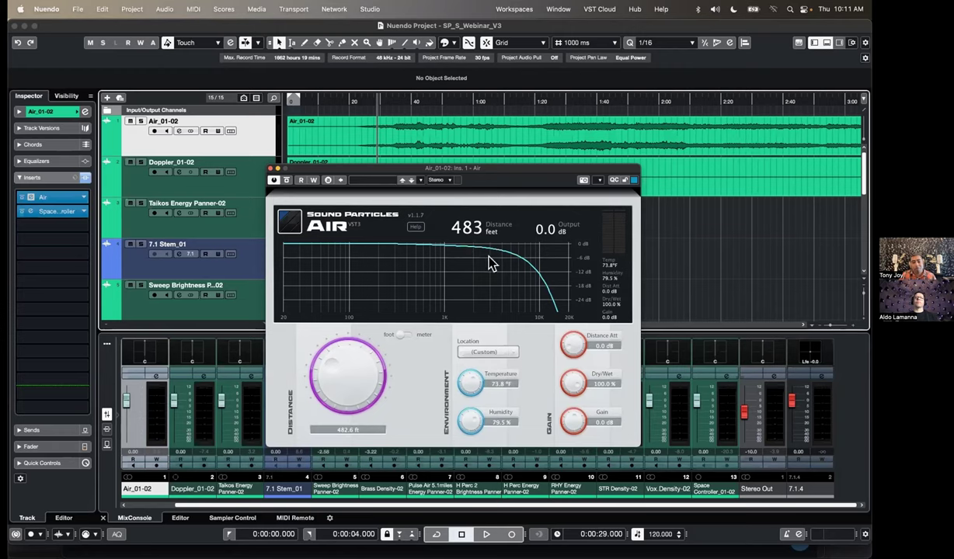
- Raise Air's distance to about 855 ft and set the temperature to about 80.2 °F and the humidity to about 23.5 %
{"action": "scroll", "coordinate": [342, 396], "scroll_direction": "up", "scroll_amount": 5}
{"action": "scroll", "coordinate": [342, 392], "scroll_direction": "up", "scroll_amount": 4}
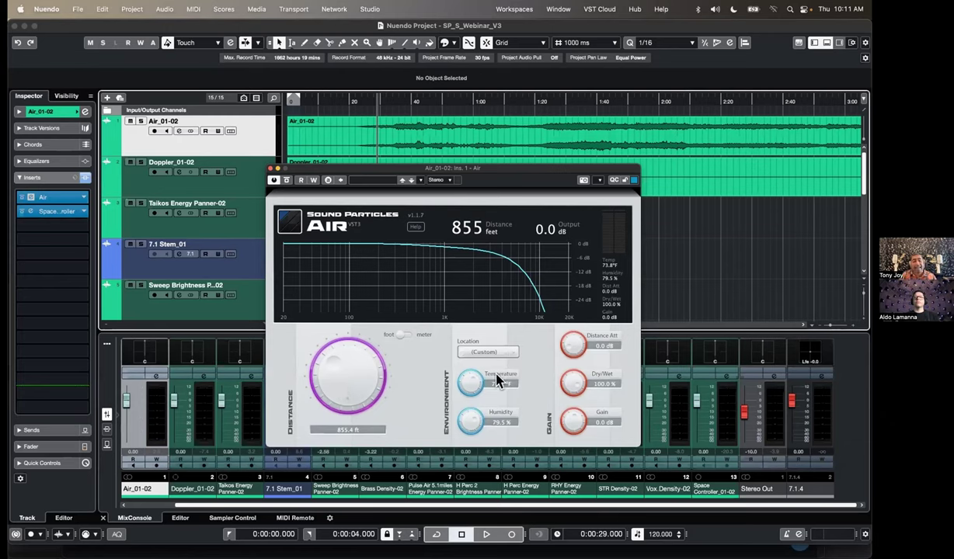
{"action": "left_click_drag", "start_coordinate": [469, 382], "coordinate": [460, 377]}
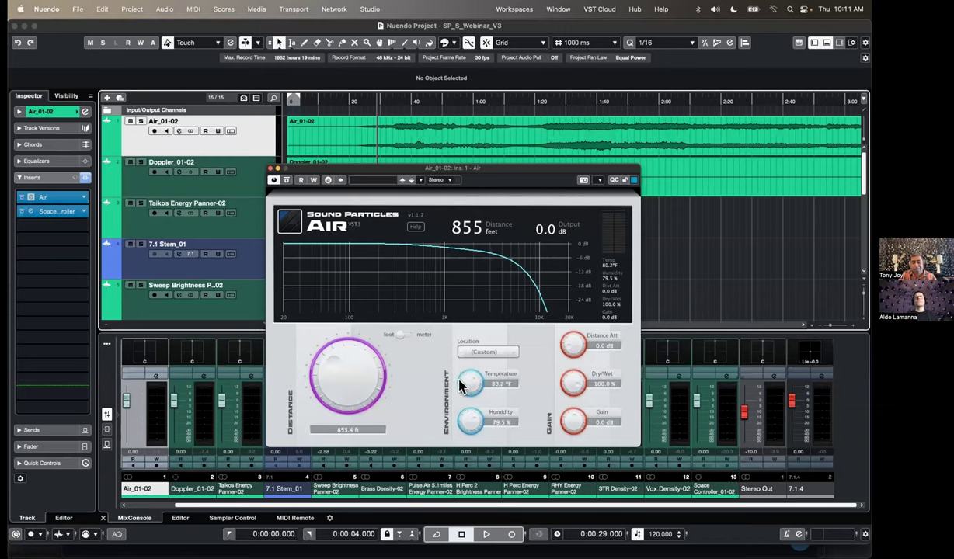
{"action": "left_click_drag", "start_coordinate": [470, 418], "coordinate": [462, 474]}
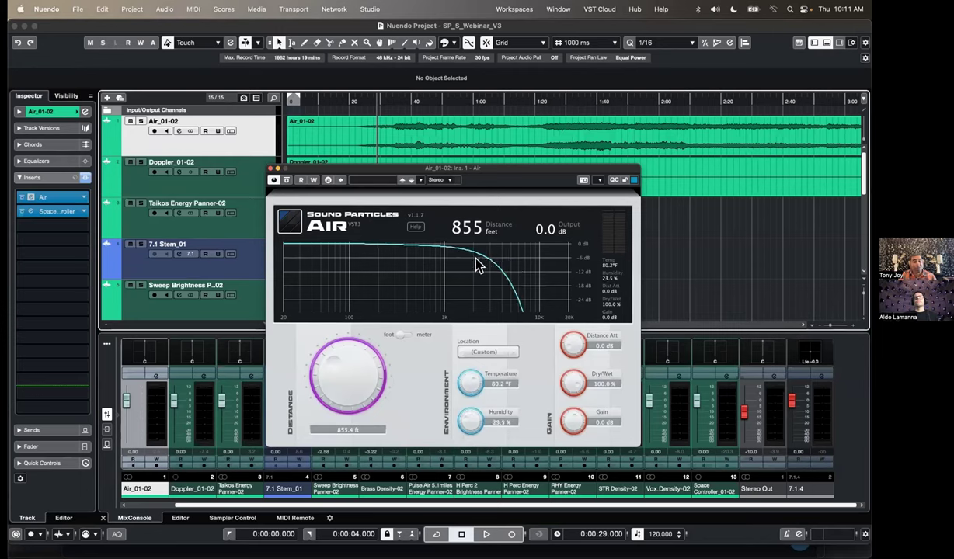
- Switch Air's units to meters and adjust the temperature to about 31.6 °C and the humidity to about 30 %
{"action": "left_click", "coordinate": [408, 341]}
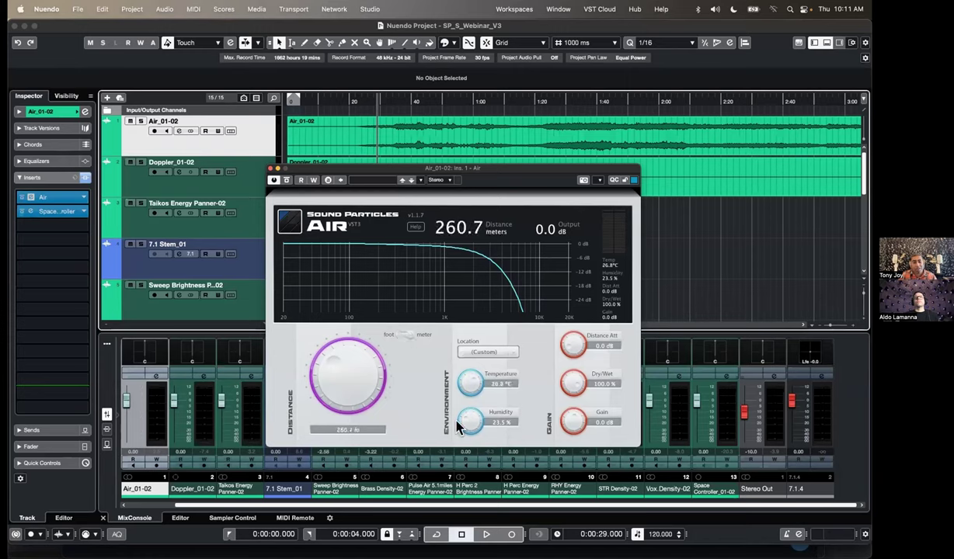
{"action": "left_click_drag", "start_coordinate": [462, 424], "coordinate": [448, 367]}
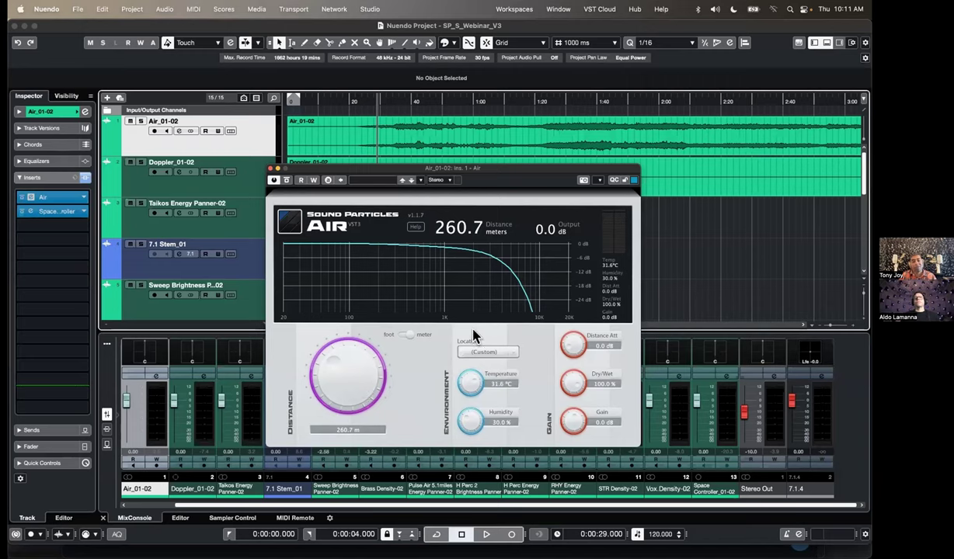
- Choose the London (Spring) location and audition the track while raising Air's distance to about 6.7 km
{"action": "left_click", "coordinate": [510, 354]}
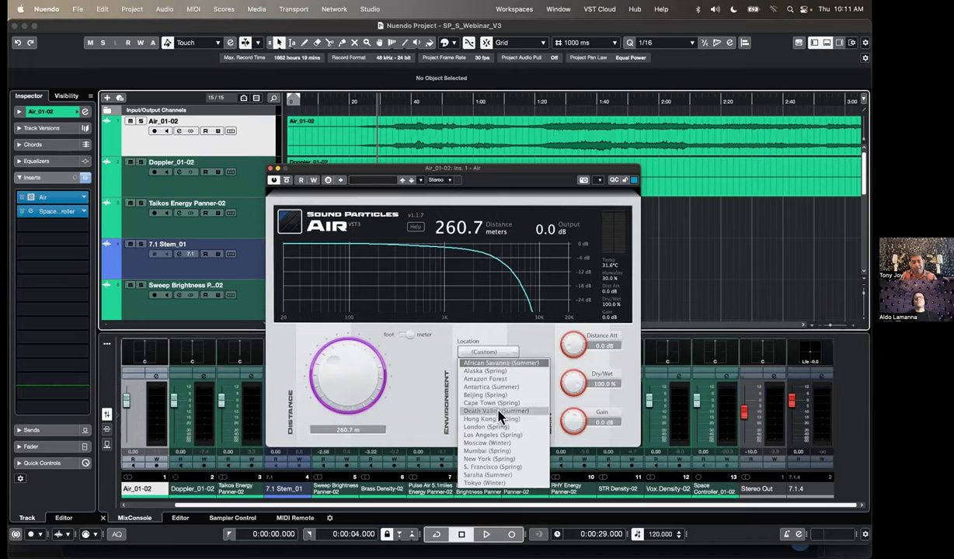
{"action": "left_click", "coordinate": [527, 428]}
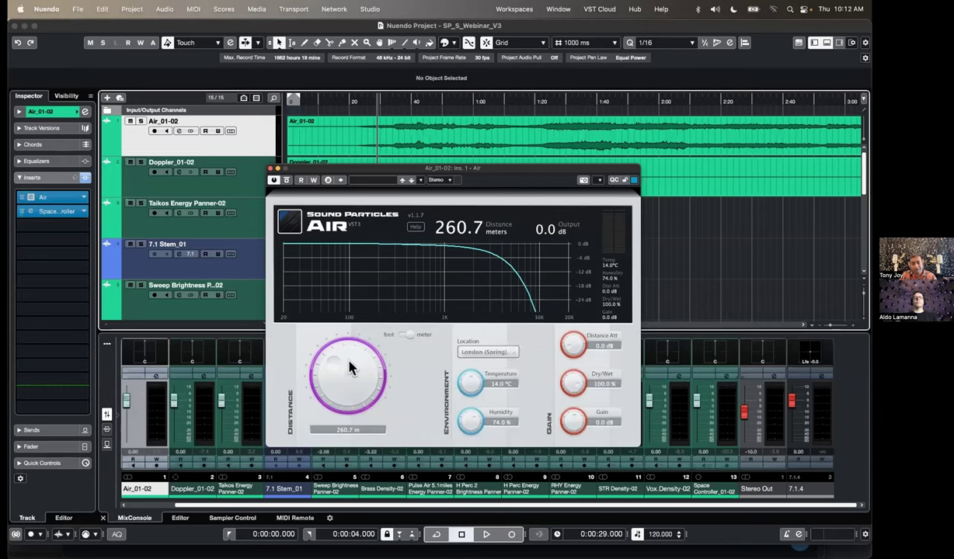
{"action": "key", "text": "space"}
{"action": "left_click_drag", "start_coordinate": [342, 367], "coordinate": [345, 325]}
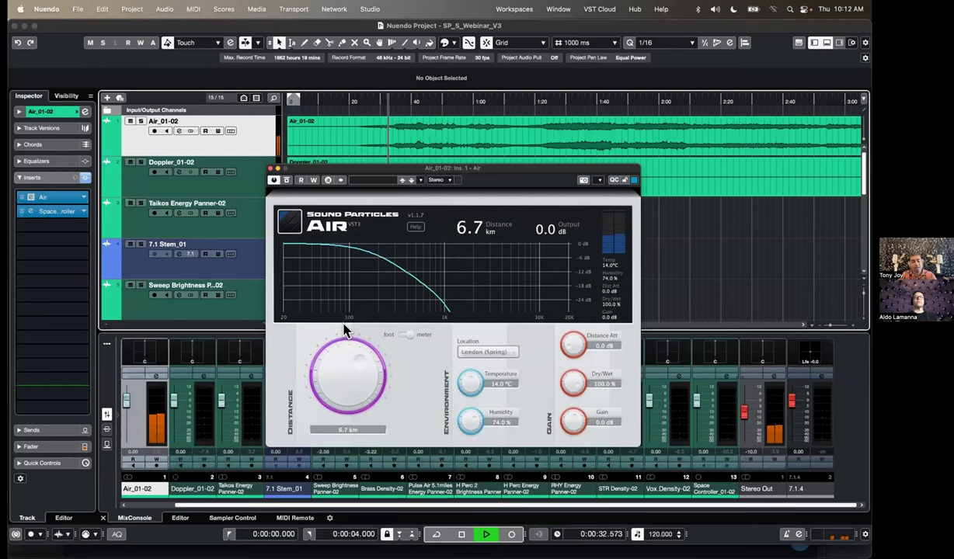
{"action": "key", "text": "space"}
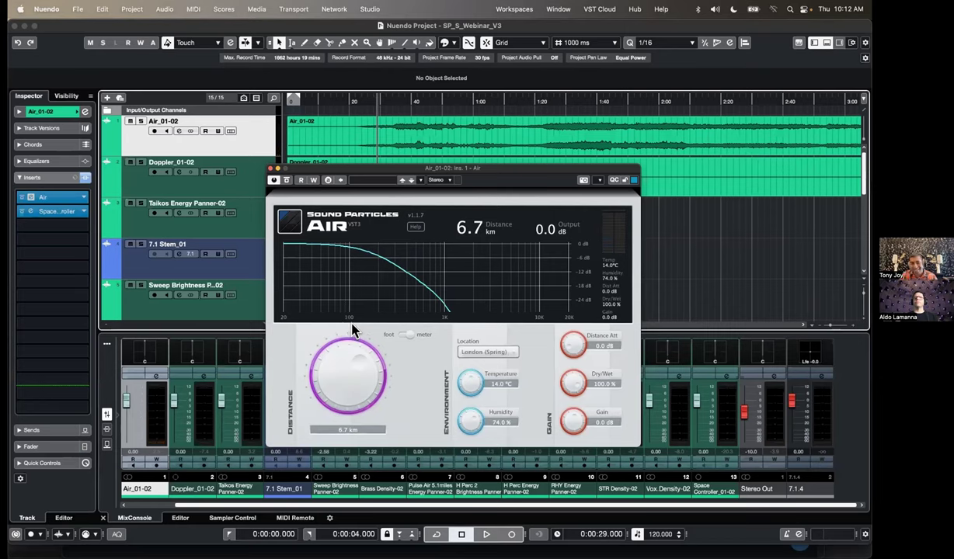
- Set Air's temperature to 38 °C and humidity to 20 %, and reduce the distance to about 571.3 m
{"action": "left_click_drag", "start_coordinate": [462, 172], "coordinate": [462, 136]}
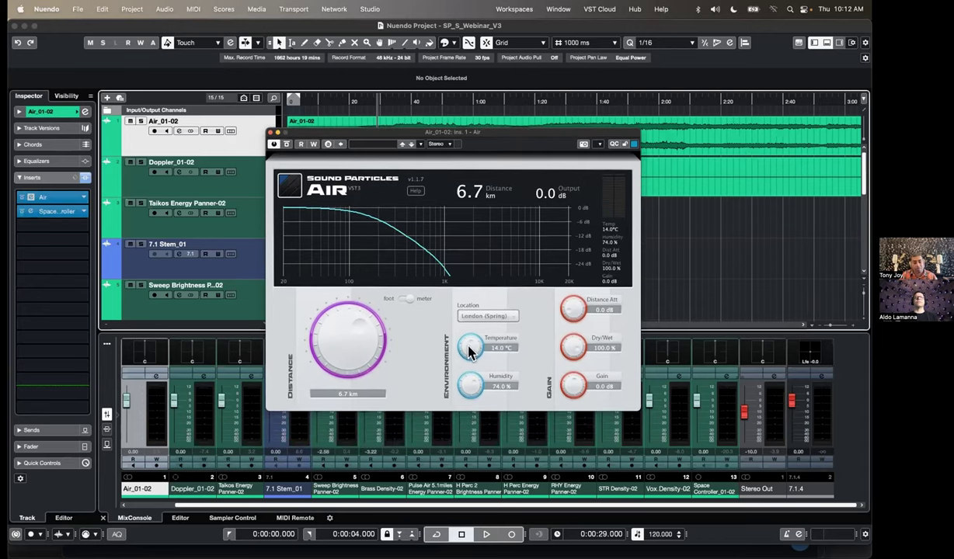
{"action": "left_click_drag", "start_coordinate": [471, 346], "coordinate": [471, 330]}
{"action": "left_click", "coordinate": [495, 347]}
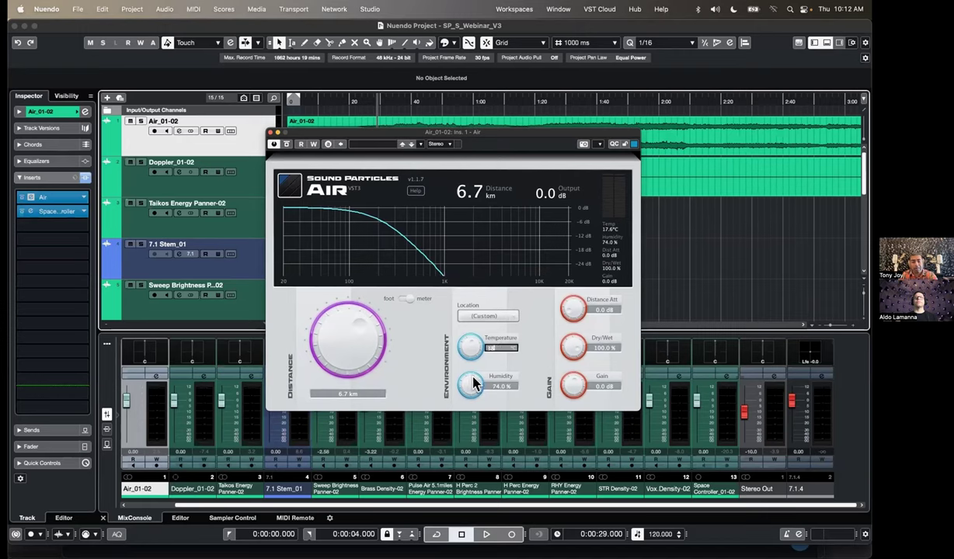
{"action": "type", "text": "38"}
{"action": "key", "text": "Return"}
{"action": "left_click", "coordinate": [489, 384]}
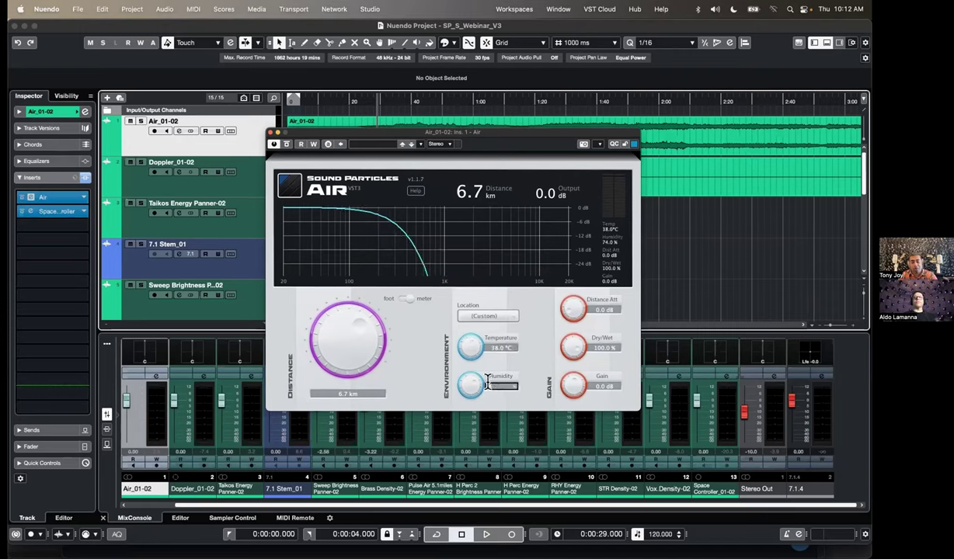
{"action": "type", "text": "20"}
{"action": "key", "text": "Return"}
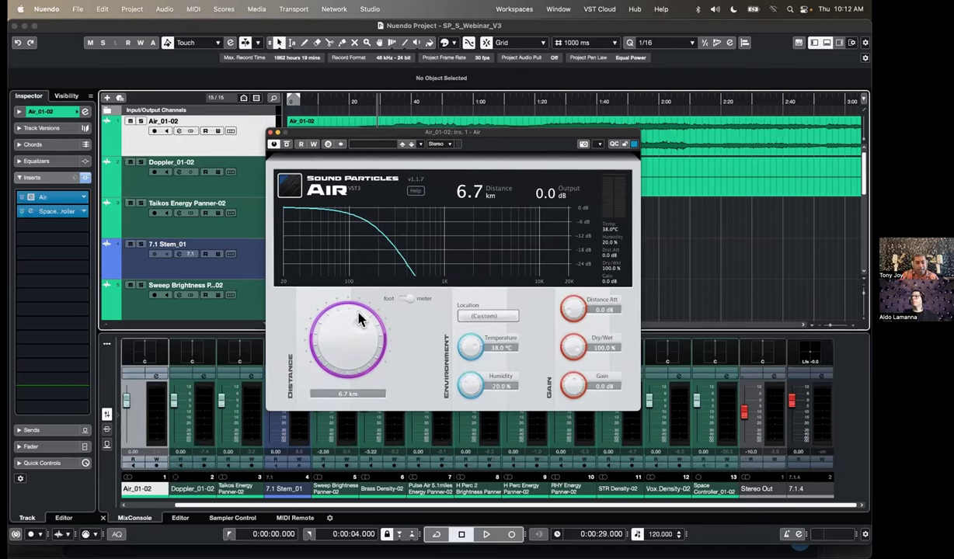
{"action": "left_click_drag", "start_coordinate": [342, 350], "coordinate": [328, 370]}
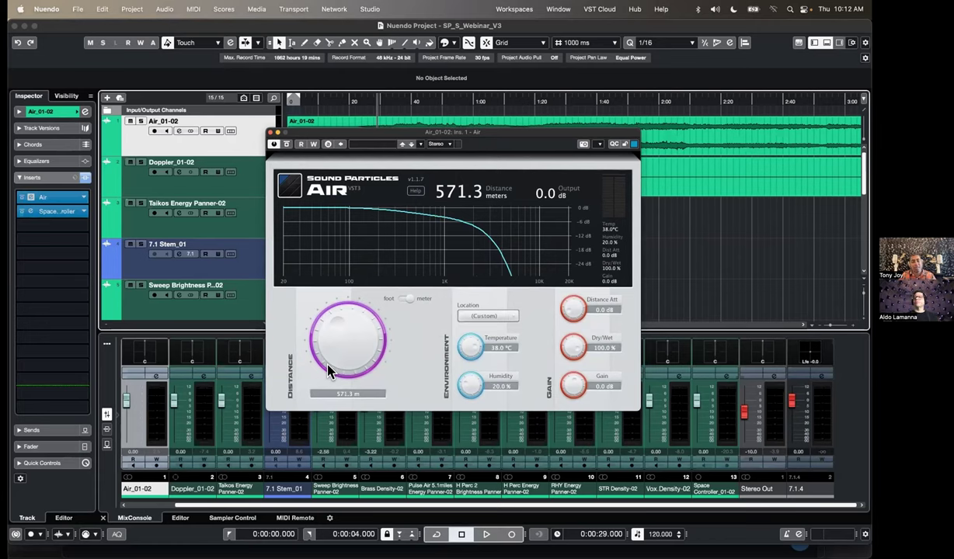
- Open the Air_01-02 track's SpaceController insert and play the track to audition its automated rotation
{"action": "left_click", "coordinate": [51, 213]}
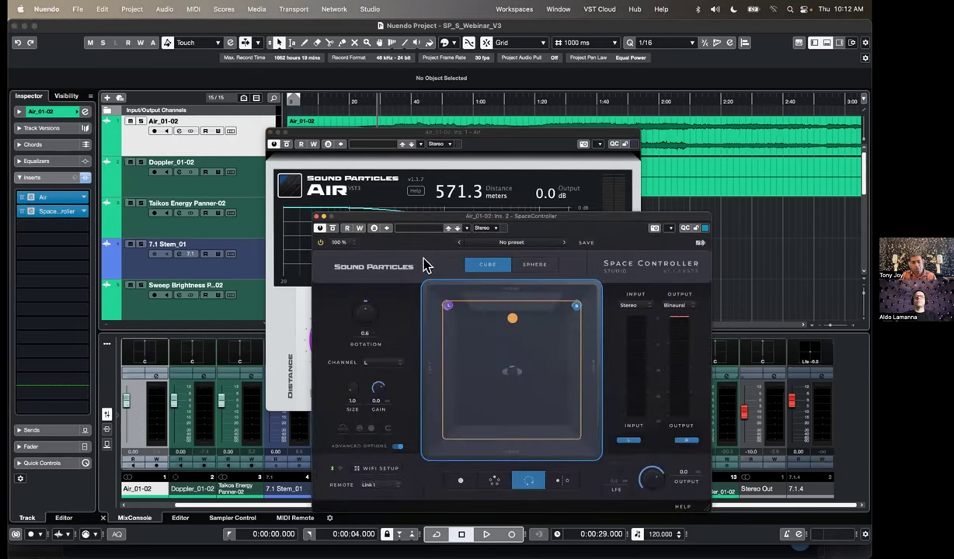
{"action": "left_click_drag", "start_coordinate": [431, 222], "coordinate": [442, 182]}
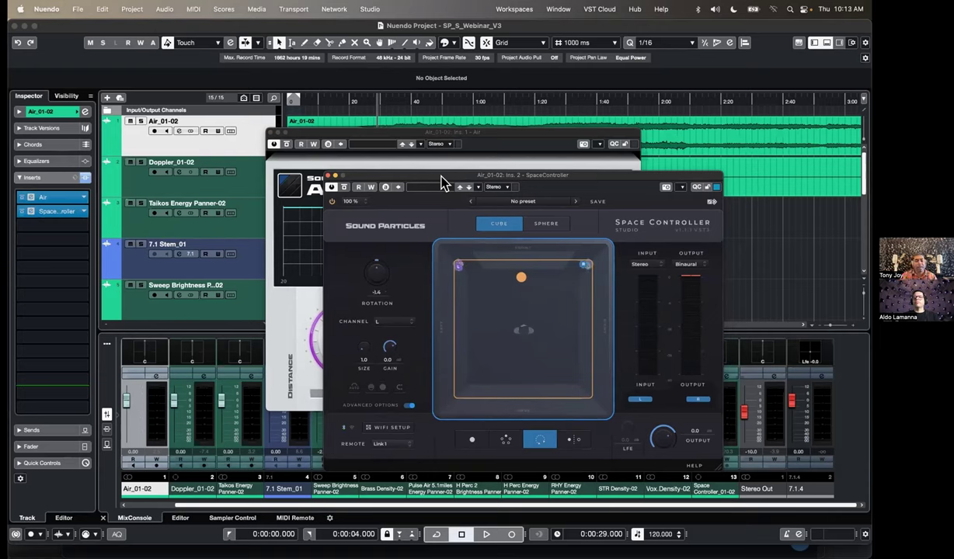
{"action": "key", "text": "space"}
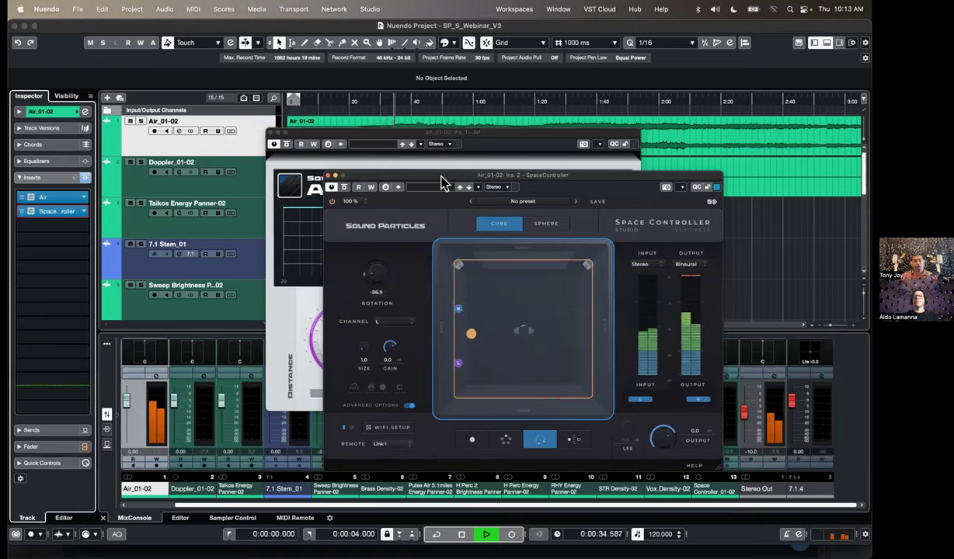
{"action": "key", "text": "space"}
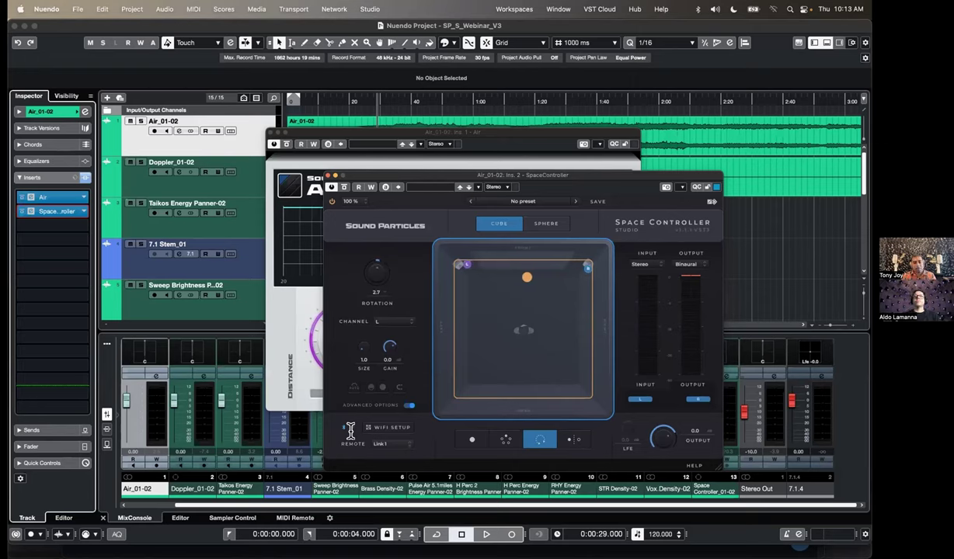
- Switch SpaceController to Mono mode and back to the rotation mode
{"action": "left_click", "coordinate": [468, 440]}
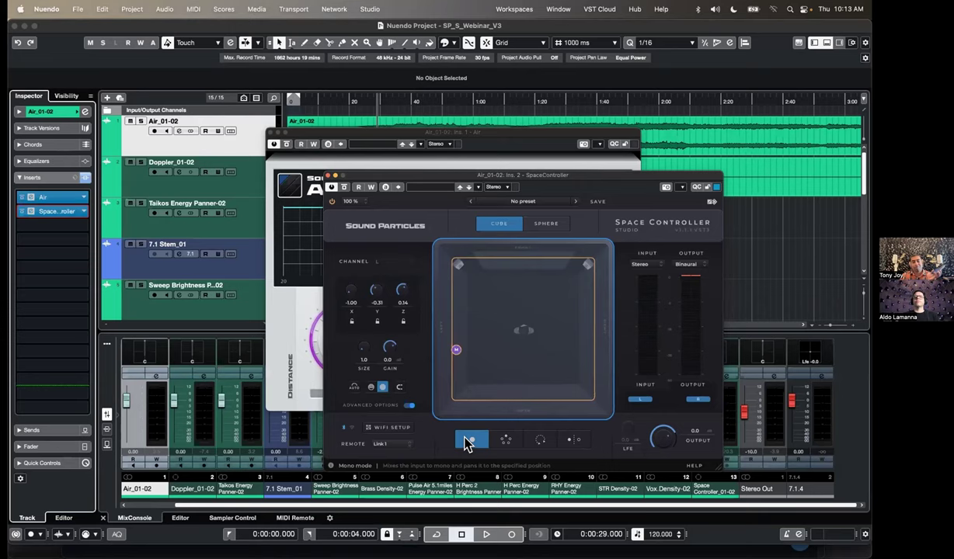
{"action": "left_click", "coordinate": [534, 442]}
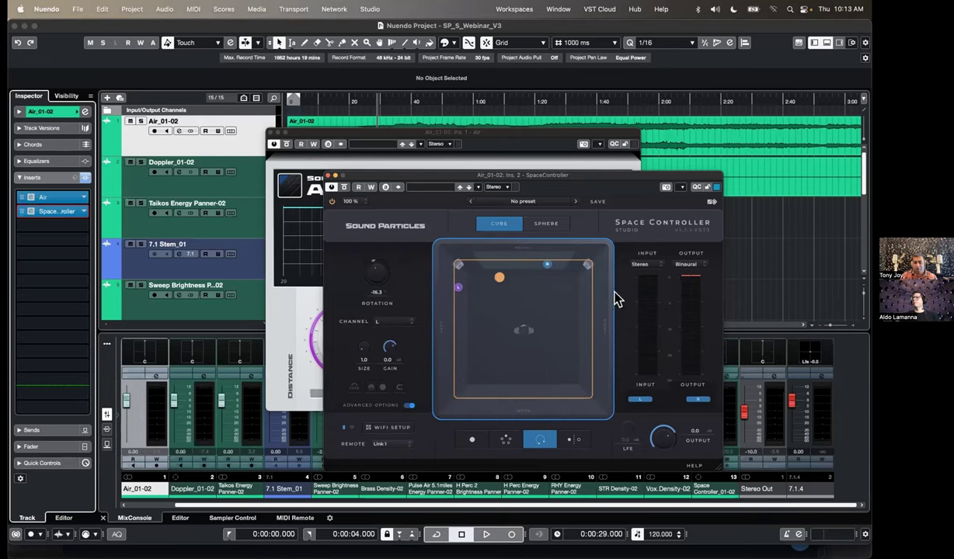
- Browse SpaceController's available input formats without changing the selection, and close the plugin window
{"action": "left_click", "coordinate": [648, 267]}
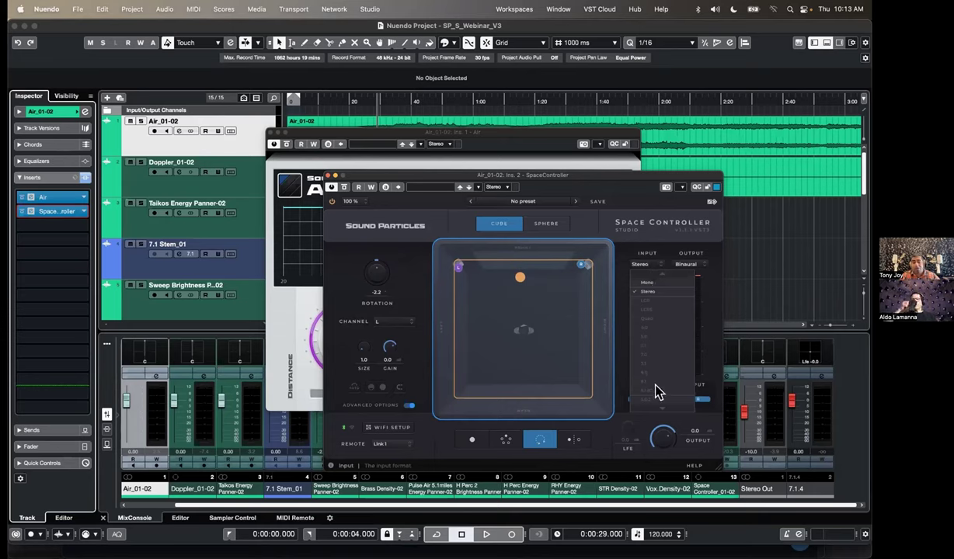
{"action": "scroll", "coordinate": [659, 400], "scroll_direction": "down", "scroll_amount": 3}
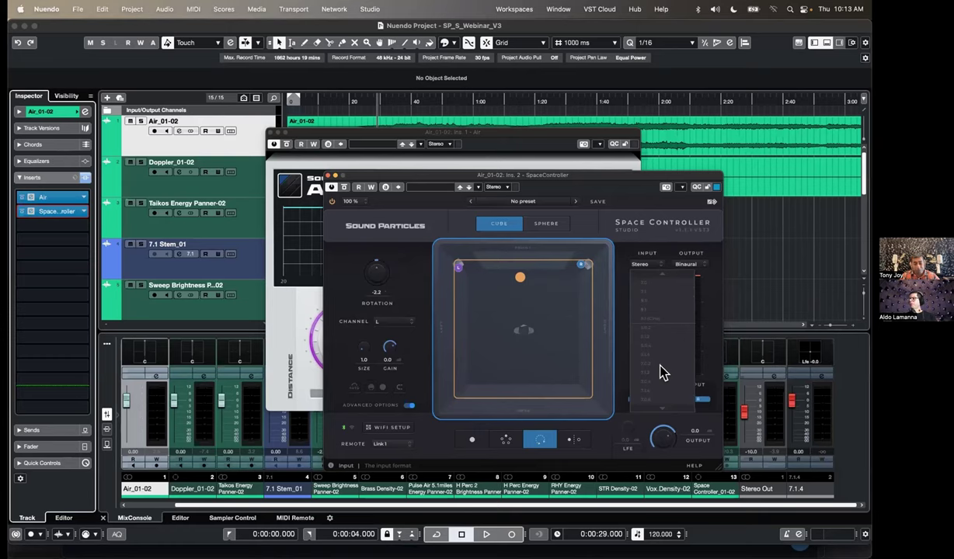
{"action": "scroll", "coordinate": [659, 400], "scroll_direction": "down", "scroll_amount": 3}
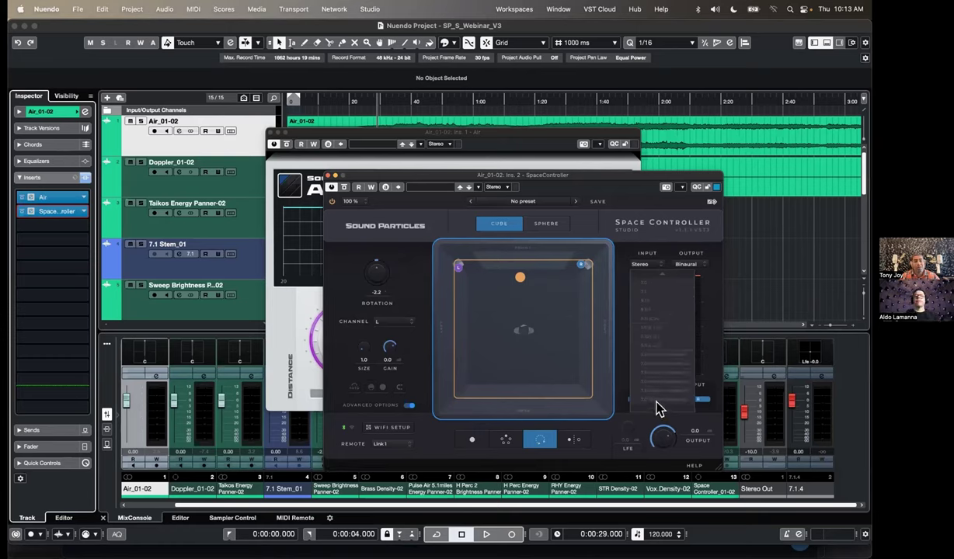
{"action": "left_click", "coordinate": [672, 257]}
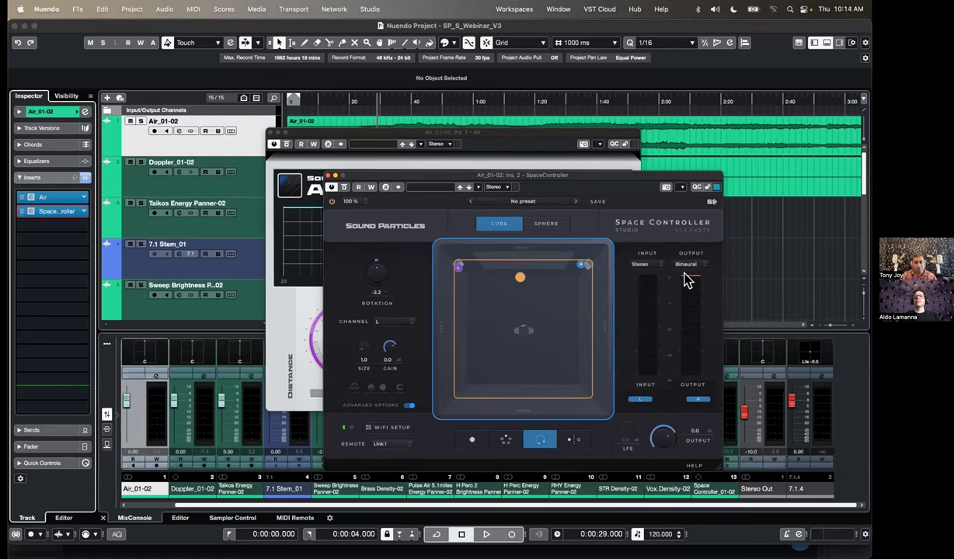
{"action": "left_click", "coordinate": [328, 175]}
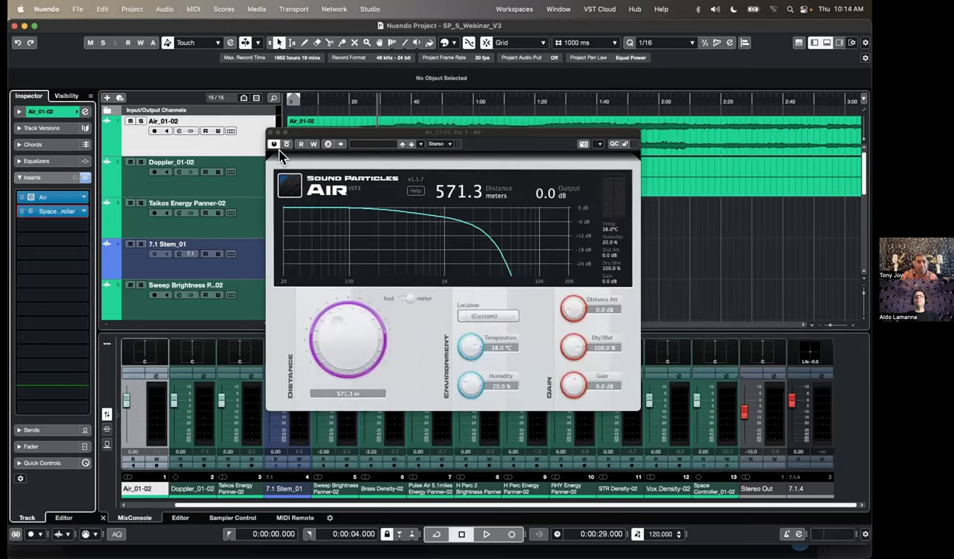
- Close the Air plugin, view the 7.1 Stem_01 channel's MultiPanner, and close it again
{"action": "left_click", "coordinate": [275, 133]}
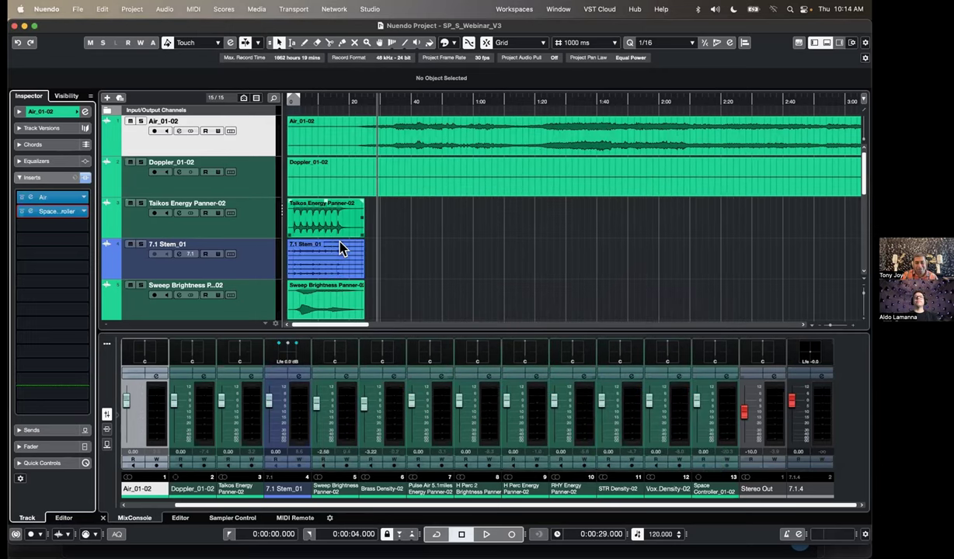
{"action": "double_click", "coordinate": [287, 357]}
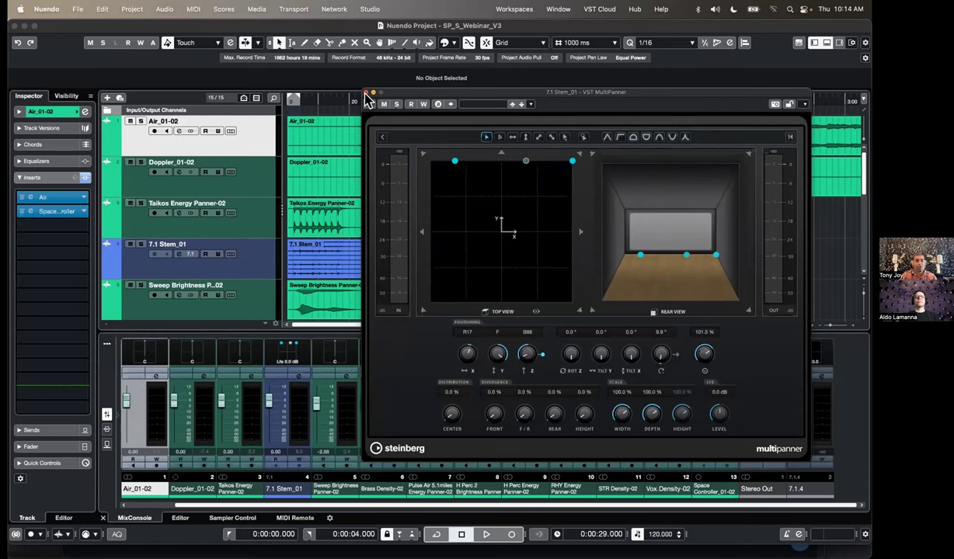
{"action": "left_click", "coordinate": [366, 93]}
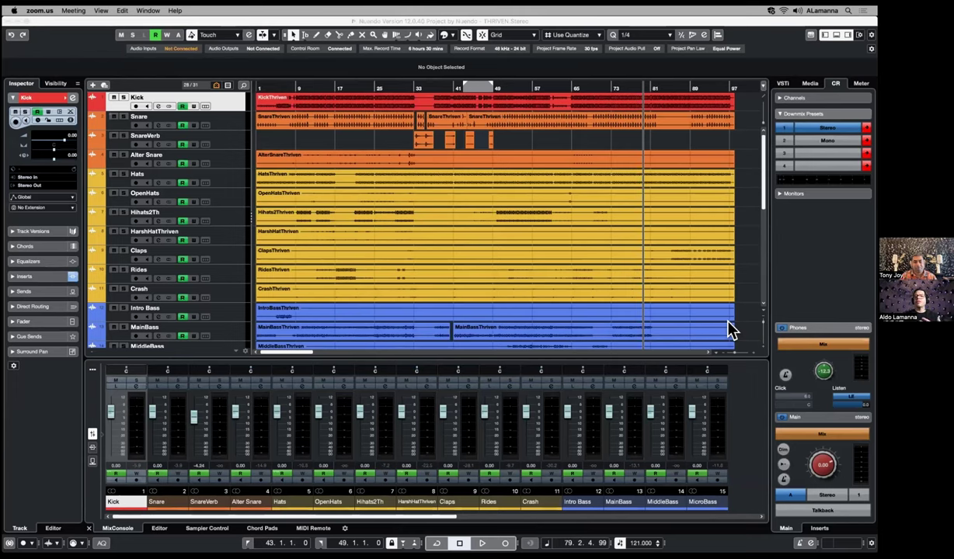
- Switch to the THRIVEN.Stereo project and place the project cursor at bar 12
{"action": "left_click", "coordinate": [187, 20]}
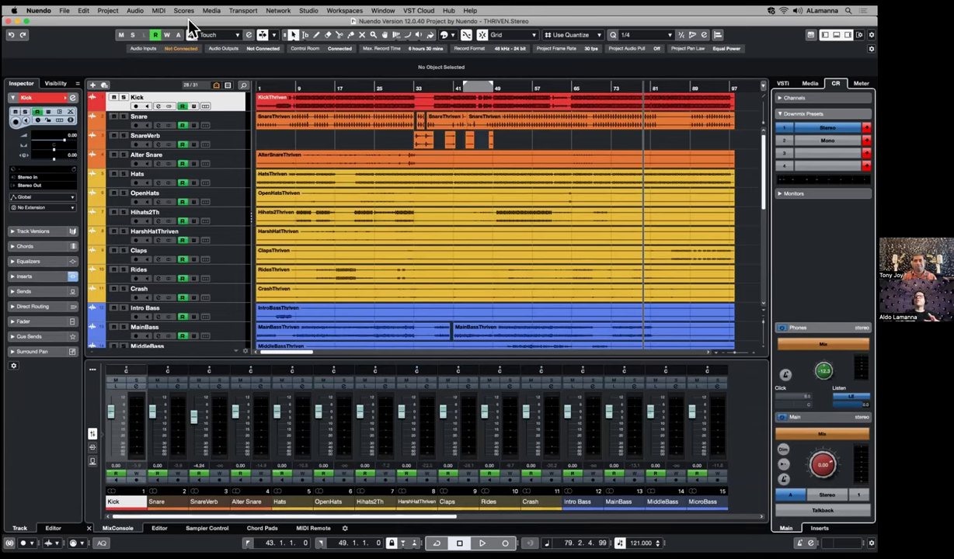
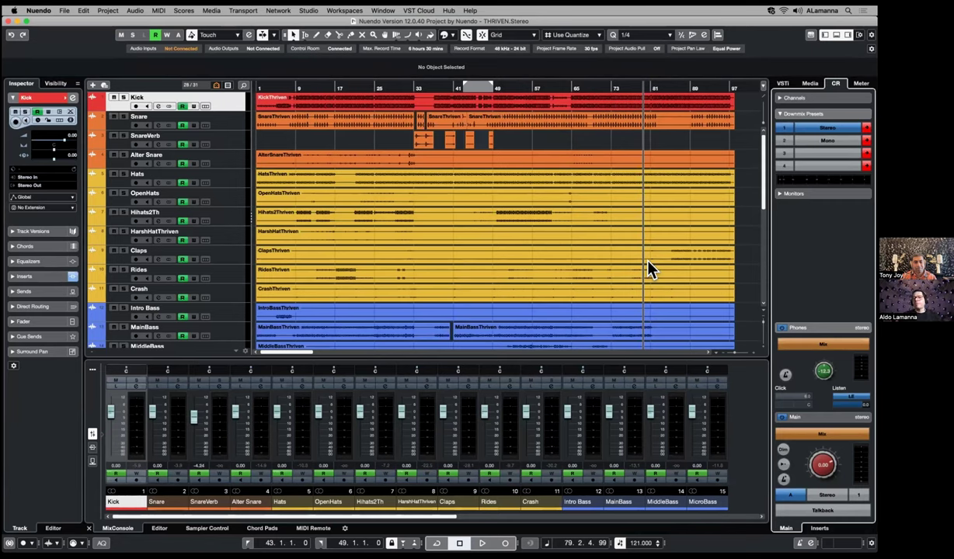
{"action": "left_click", "coordinate": [310, 86]}
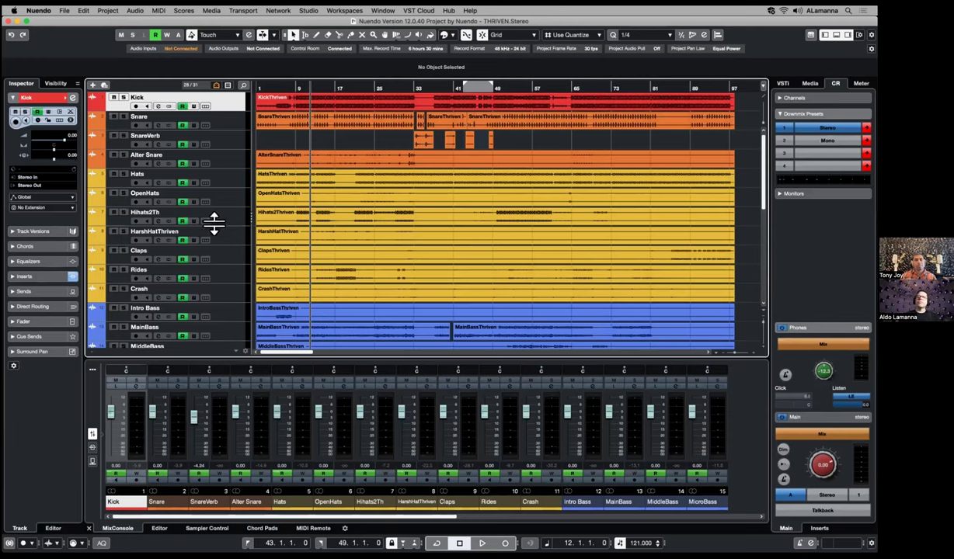
- Hide the project window's Inspector, Control Room and MixConsole zones, and show all three again
{"action": "left_click", "coordinate": [823, 34]}
{"action": "left_click", "coordinate": [848, 35]}
{"action": "left_click", "coordinate": [836, 34]}
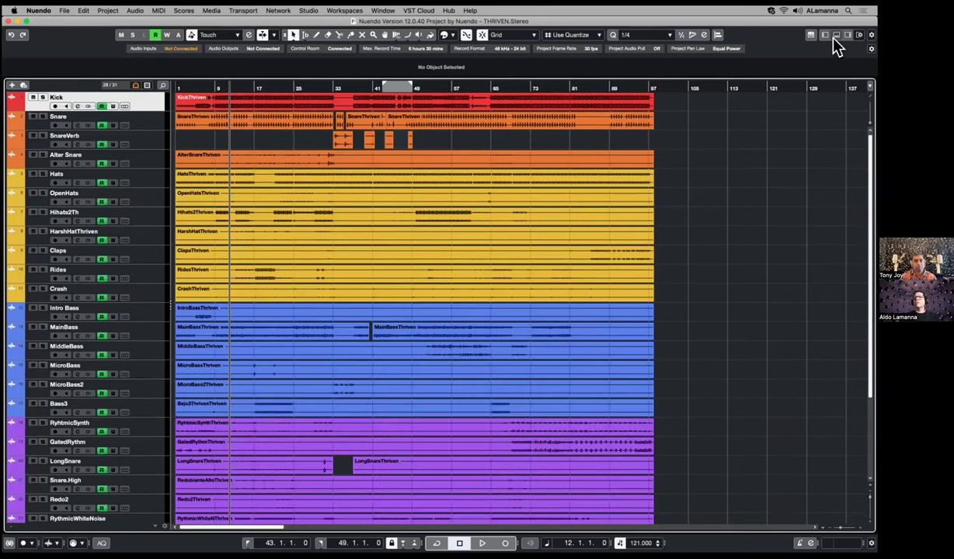
{"action": "right_click", "coordinate": [836, 36]}
{"action": "key", "text": "Escape"}
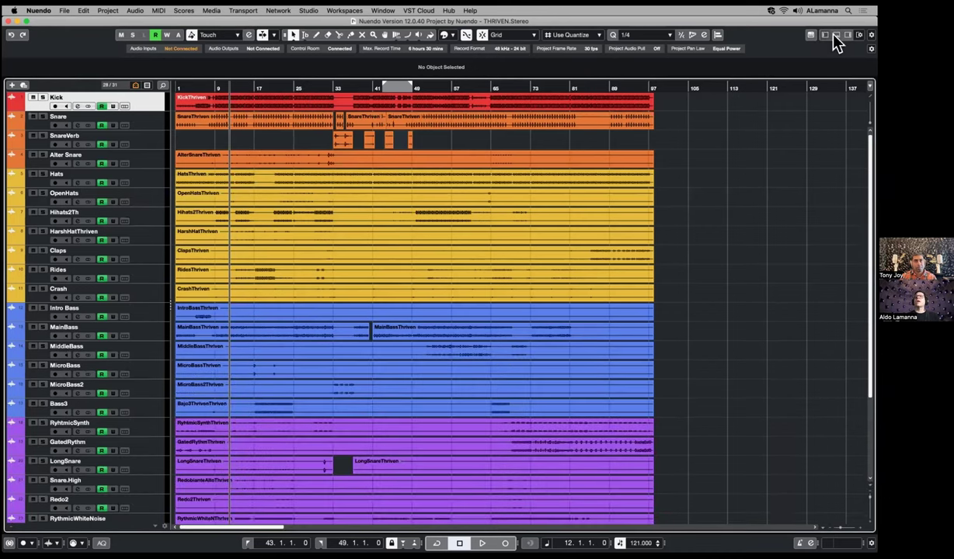
{"action": "left_click", "coordinate": [824, 34]}
{"action": "left_click", "coordinate": [836, 34]}
{"action": "left_click", "coordinate": [848, 35]}
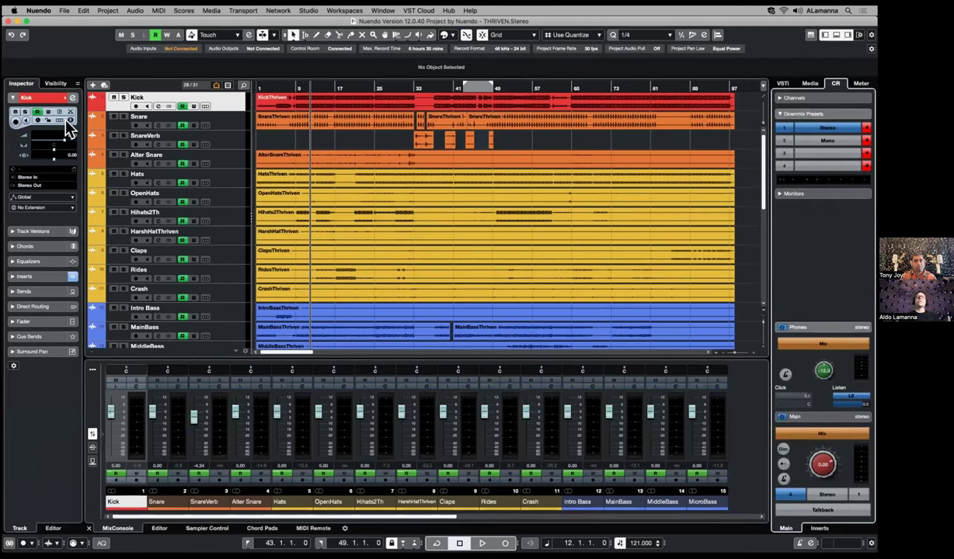
{"action": "left_click", "coordinate": [220, 121]}
{"action": "left_click", "coordinate": [219, 136]}
{"action": "left_click", "coordinate": [220, 104]}
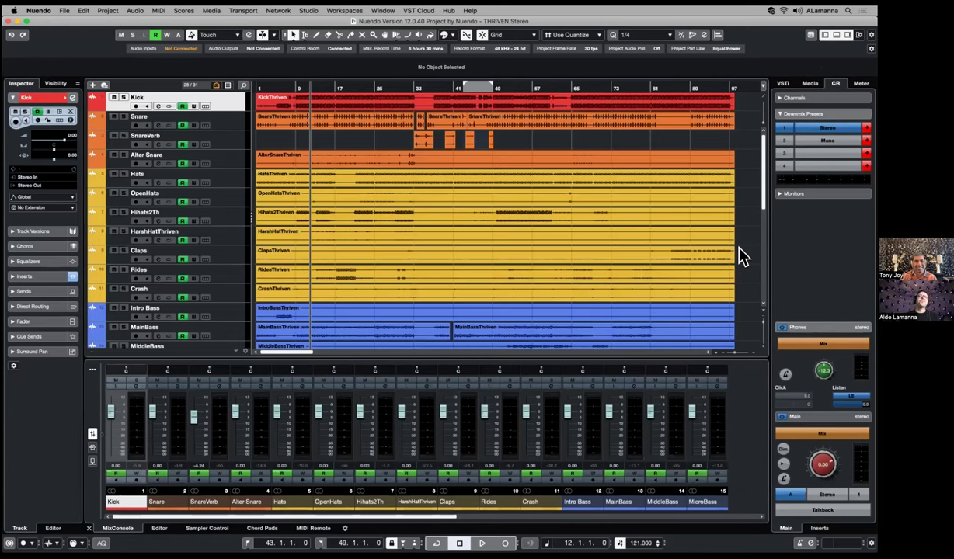
- Select the Hihats2Thriven event, play the mix from the start, jump ahead to around bar 12, and stop playback
{"action": "left_click", "coordinate": [536, 214]}
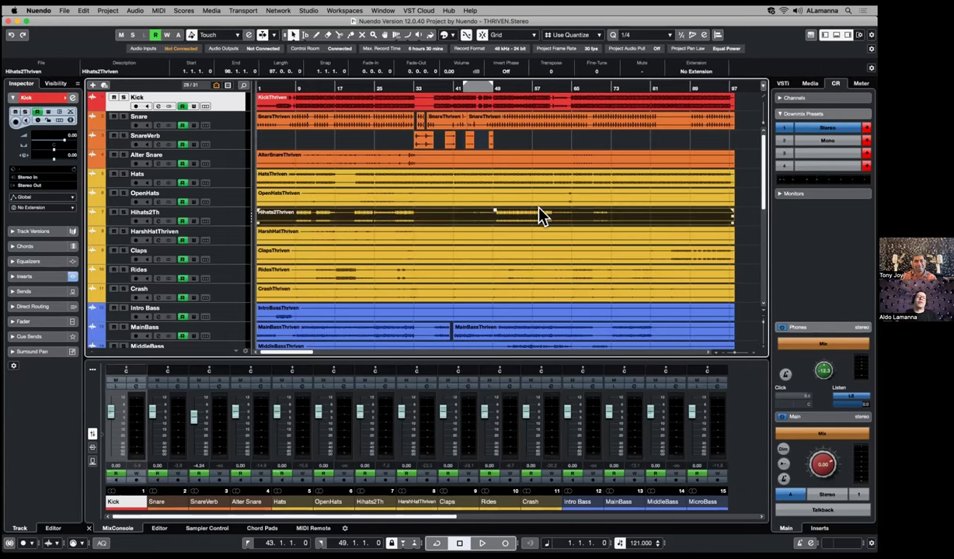
{"action": "key", "text": "space"}
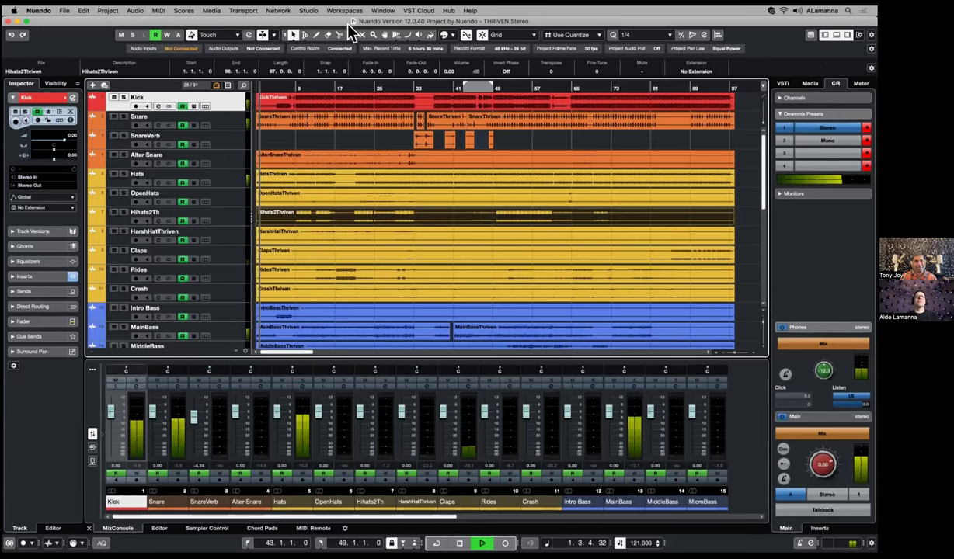
{"action": "left_click", "coordinate": [307, 87]}
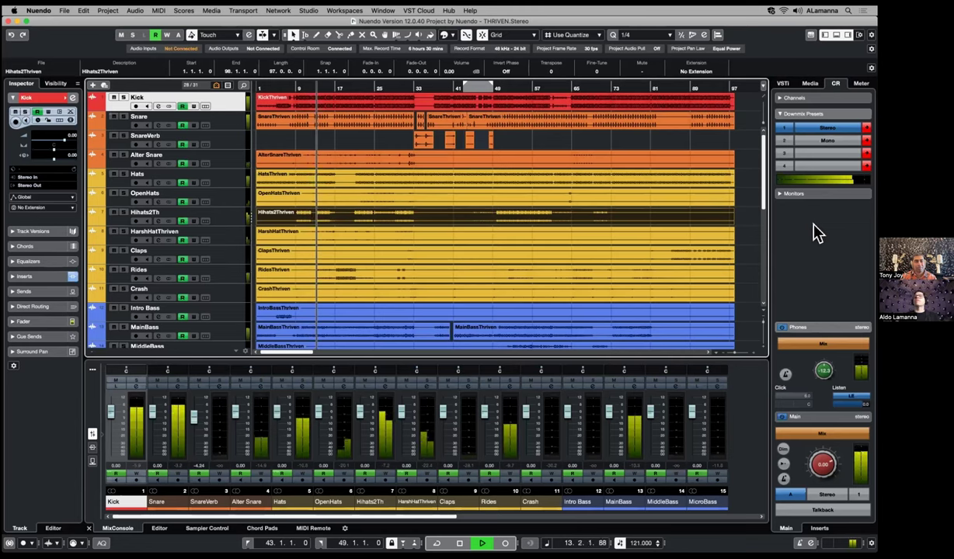
{"action": "key", "text": "space"}
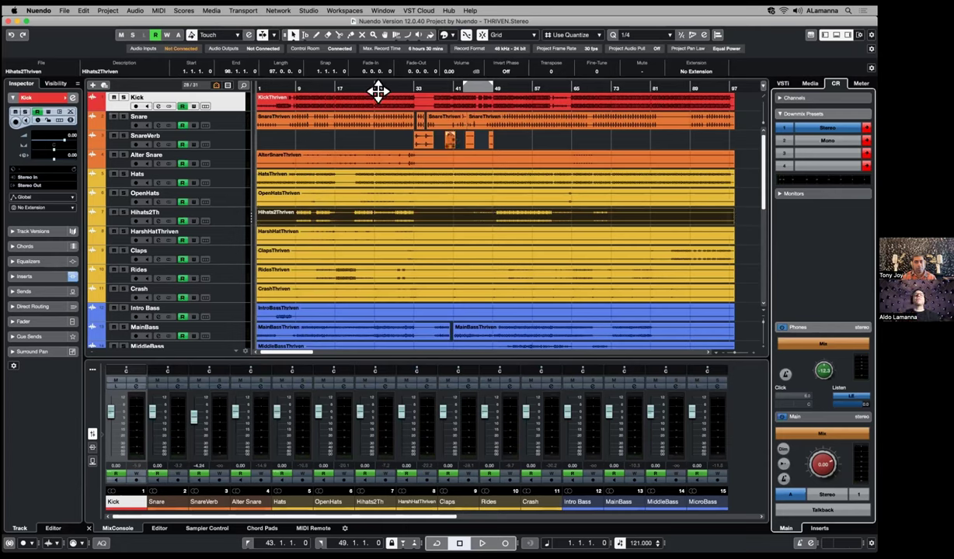
- Open OSC Object Position Tracking, activate Object Position Tracking, and move its window clear of the track list
{"action": "left_click", "coordinate": [308, 12]}
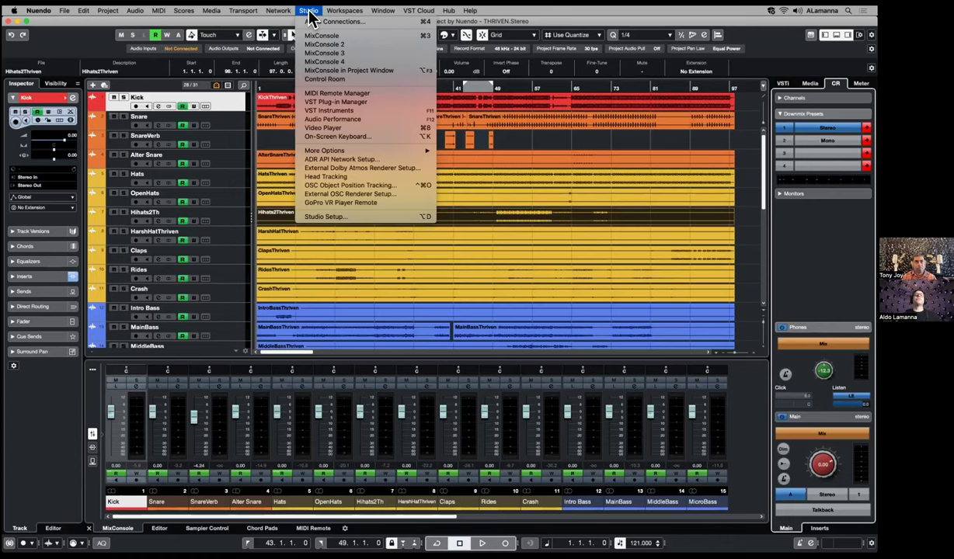
{"action": "left_click", "coordinate": [401, 186]}
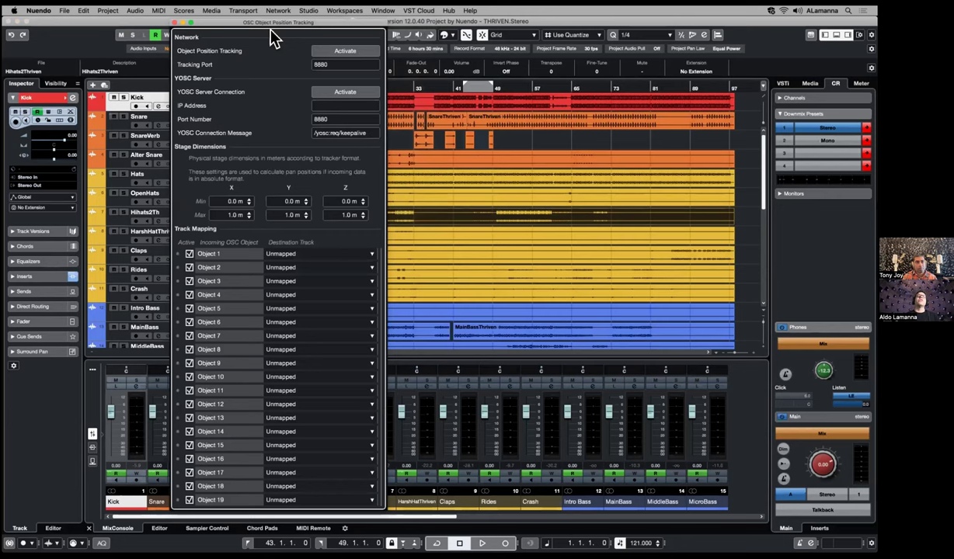
{"action": "left_click_drag", "start_coordinate": [263, 26], "coordinate": [374, 127]}
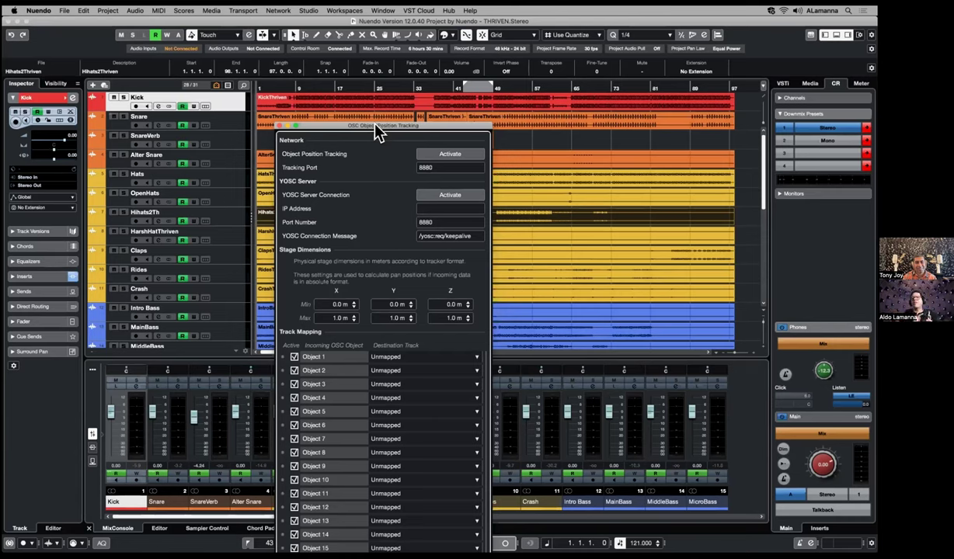
{"action": "left_click", "coordinate": [451, 154]}
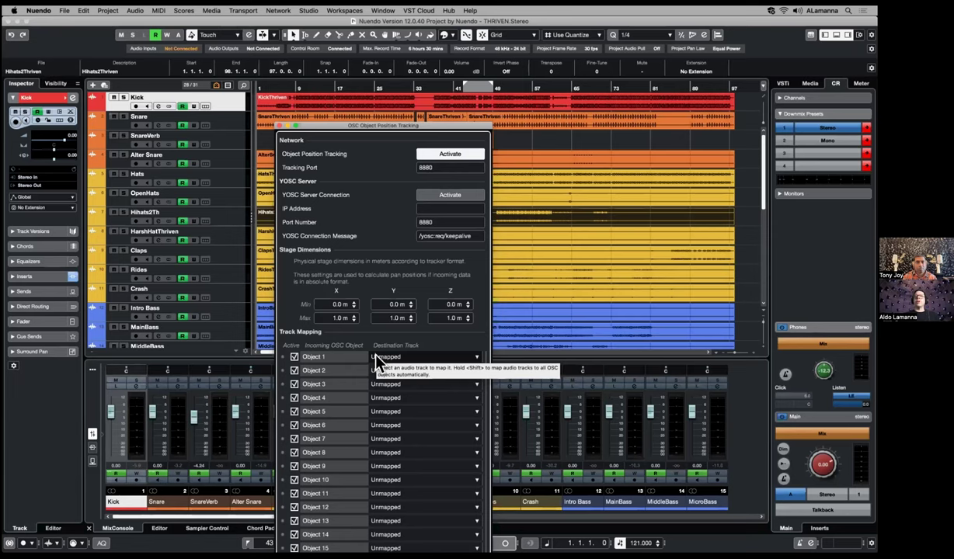
{"action": "left_click_drag", "start_coordinate": [330, 126], "coordinate": [621, 84]}
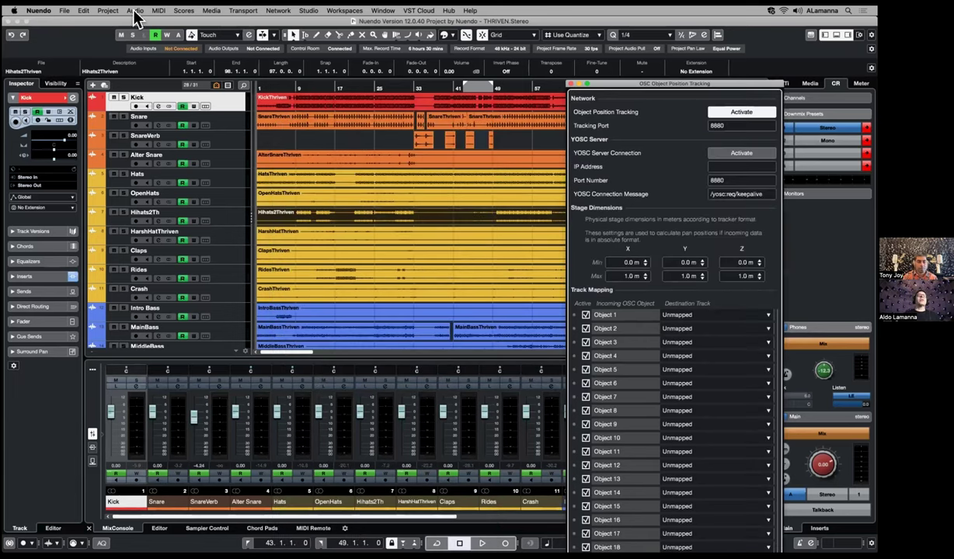
- Open ADM Authoring for Dolby Atmos and place its window beside the OSC tracking window
{"action": "left_click", "coordinate": [108, 12]}
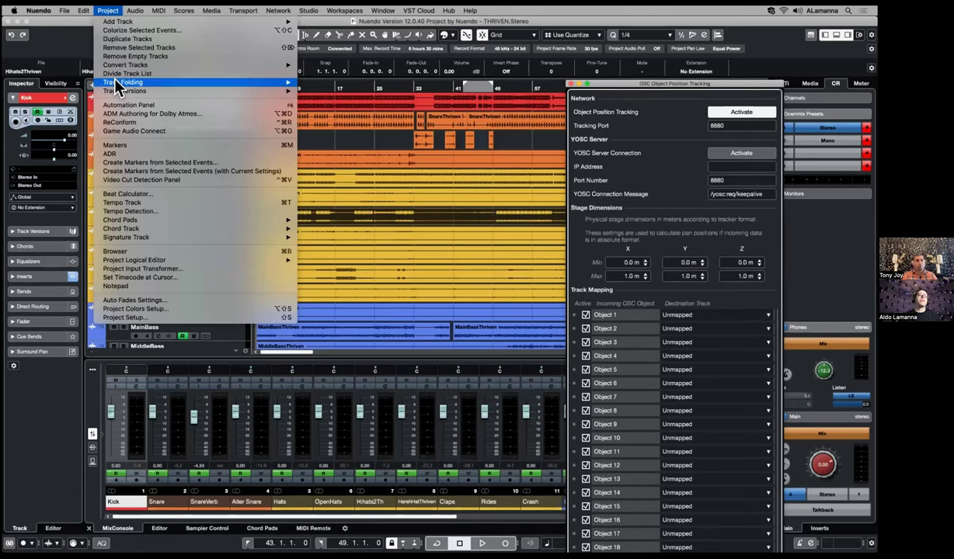
{"action": "left_click", "coordinate": [208, 114]}
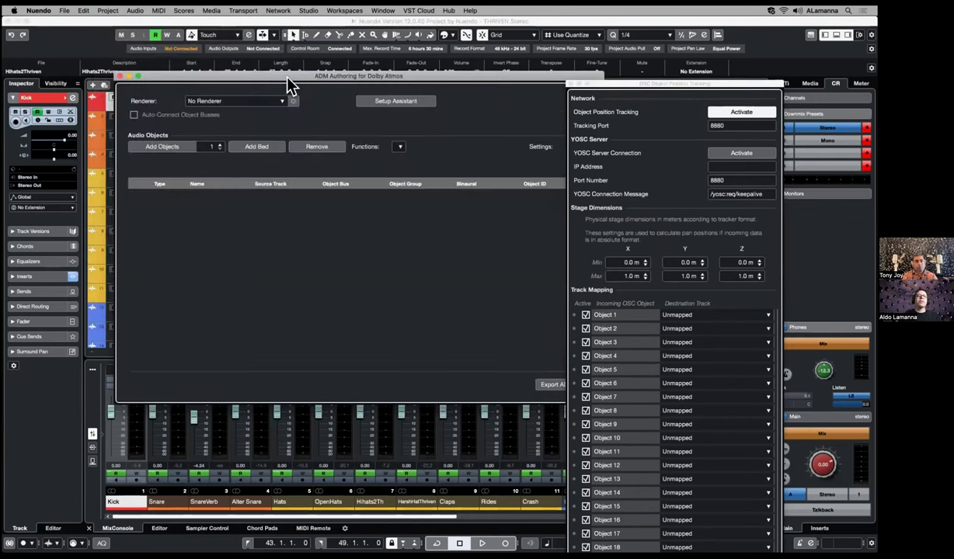
{"action": "left_click", "coordinate": [233, 71]}
{"action": "left_click_drag", "start_coordinate": [235, 78], "coordinate": [182, 71]}
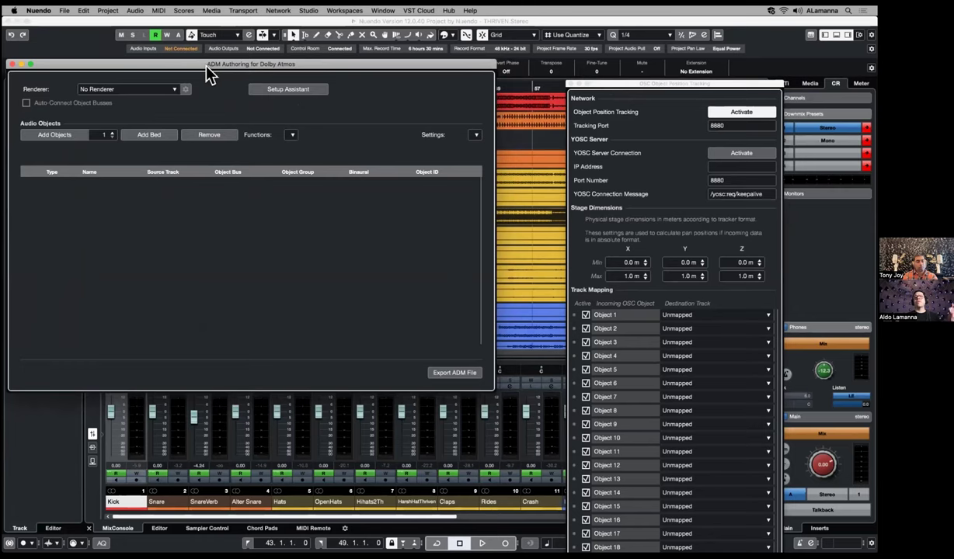
- Review the available renderer choices and the Dolby Atmos Setup Assistant's settings without changing anything
{"action": "left_click", "coordinate": [161, 89]}
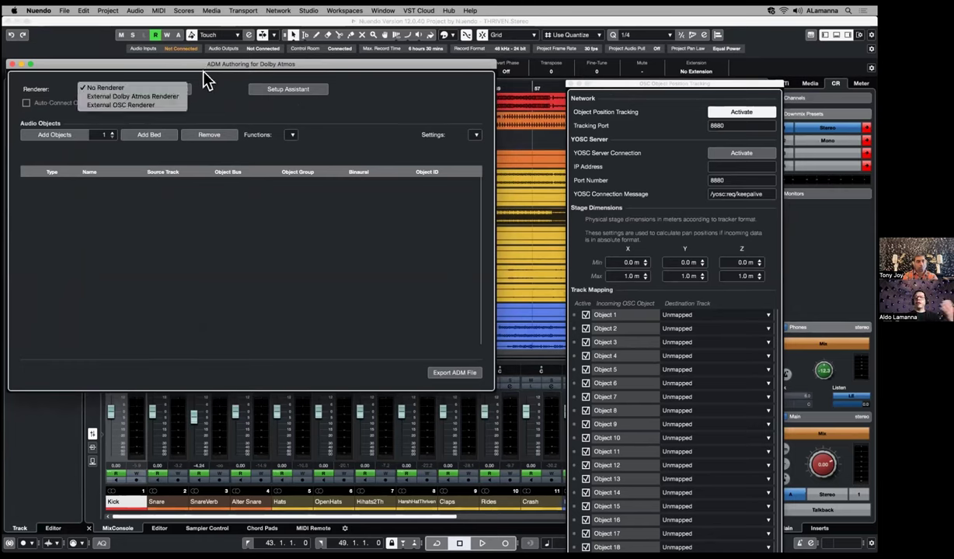
{"action": "left_click", "coordinate": [204, 79]}
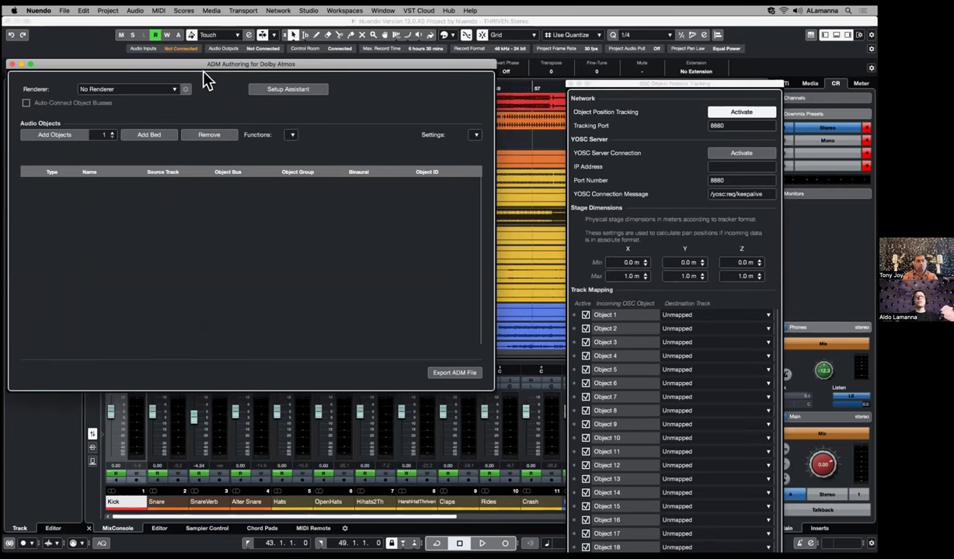
{"action": "left_click", "coordinate": [287, 89]}
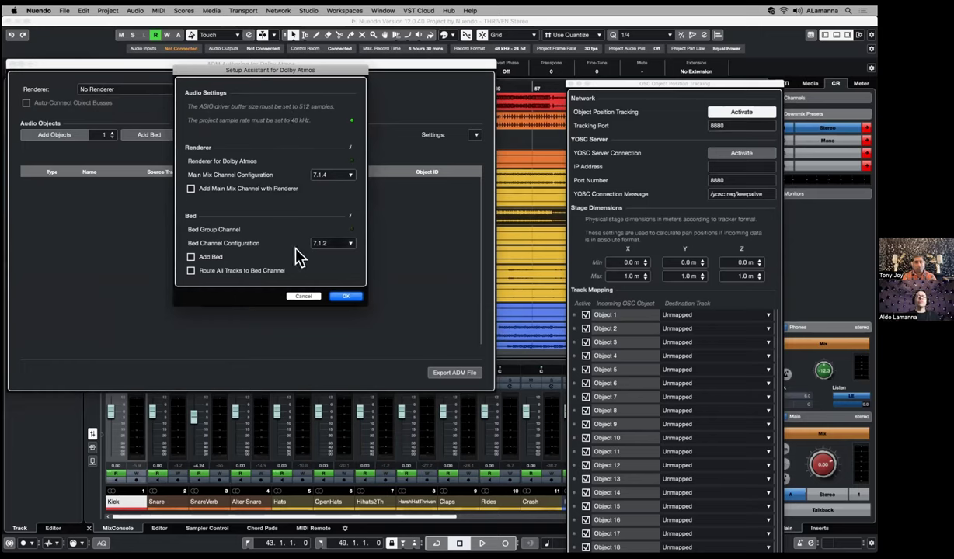
{"action": "left_click", "coordinate": [293, 296]}
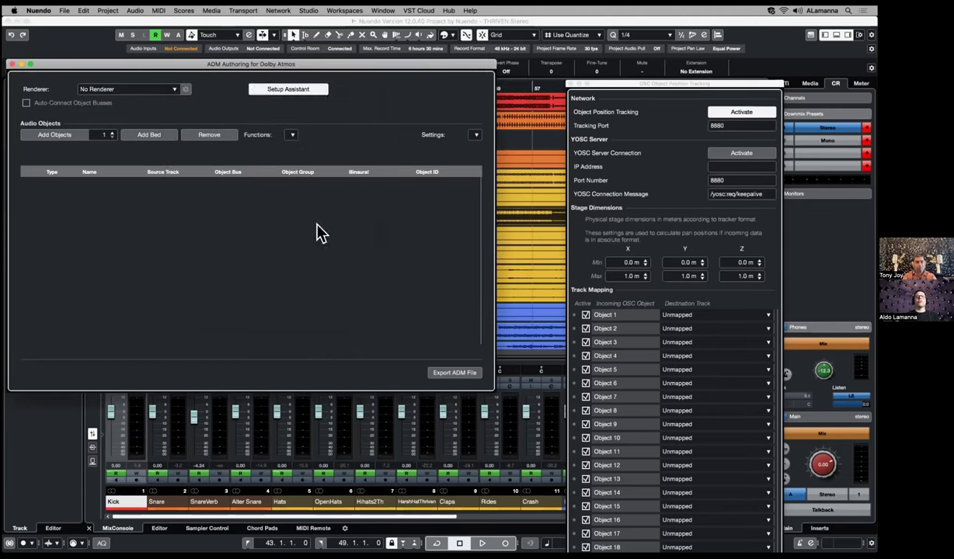
- Examine the output bus configurations, including 7.1.4, in Audio Connections without adding a bus, and close the window
{"action": "left_click", "coordinate": [308, 10]}
{"action": "left_click", "coordinate": [311, 22]}
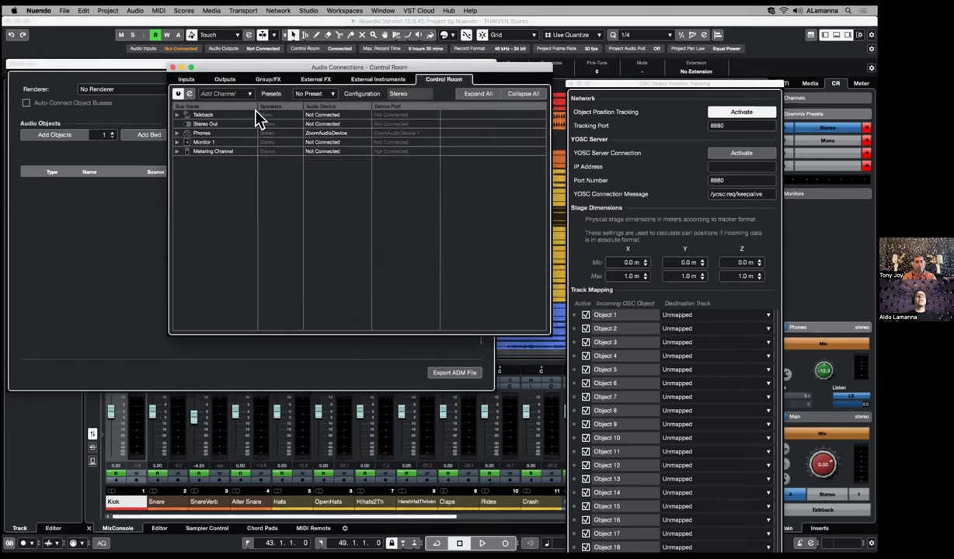
{"action": "left_click", "coordinate": [228, 80]}
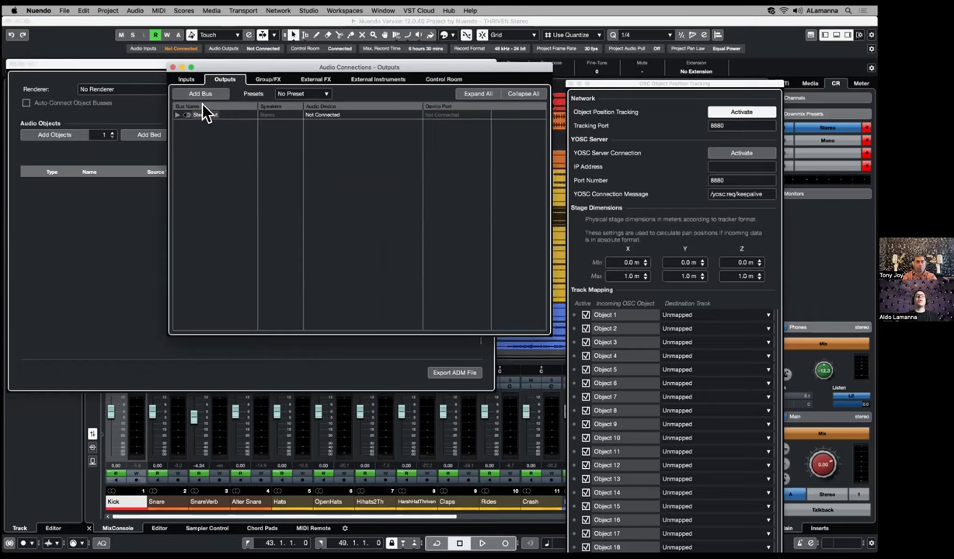
{"action": "left_click", "coordinate": [204, 92]}
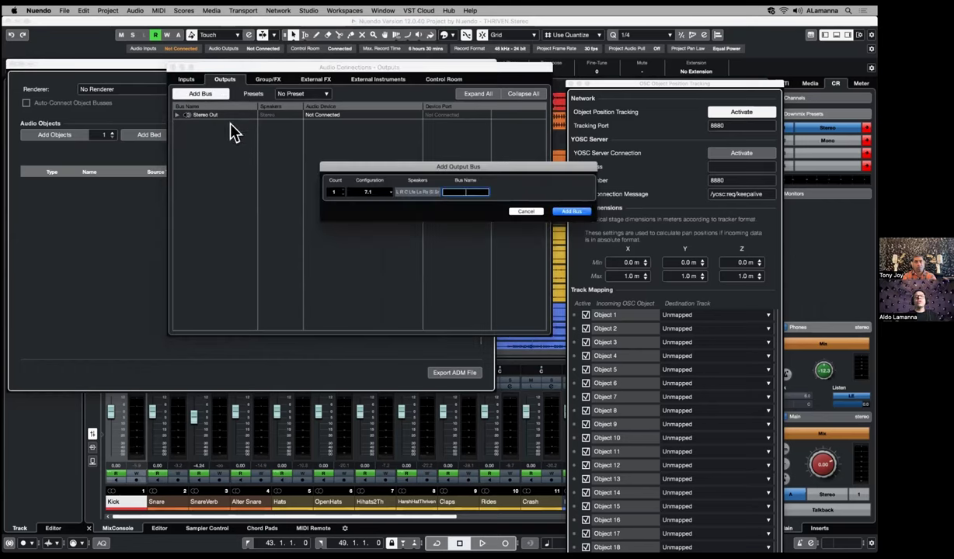
{"action": "left_click", "coordinate": [384, 192]}
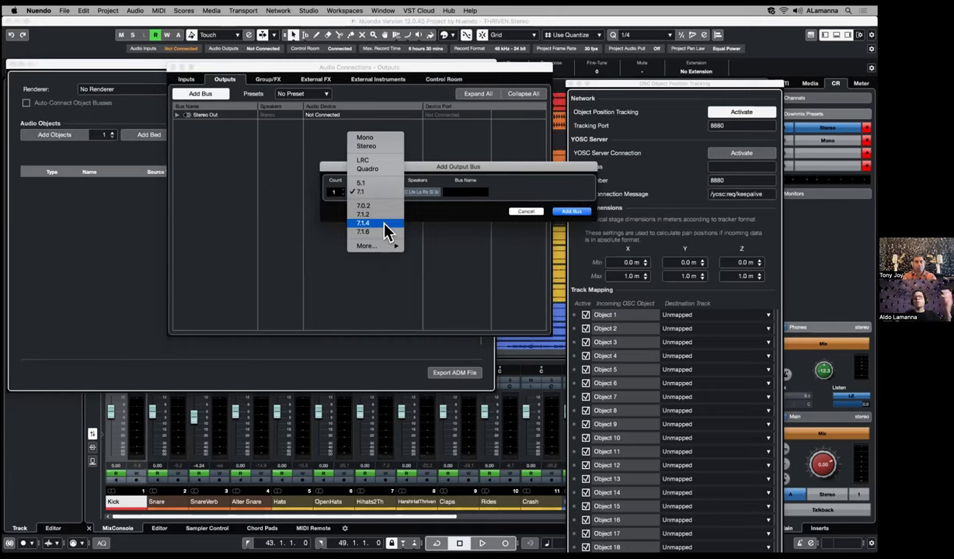
{"action": "left_click", "coordinate": [525, 214]}
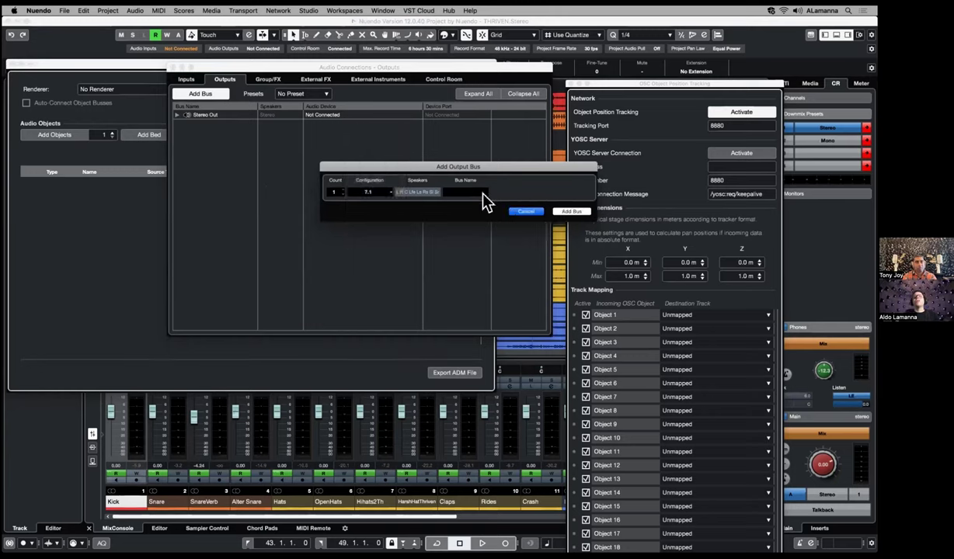
{"action": "key", "text": "Escape"}
{"action": "left_click", "coordinate": [173, 68]}
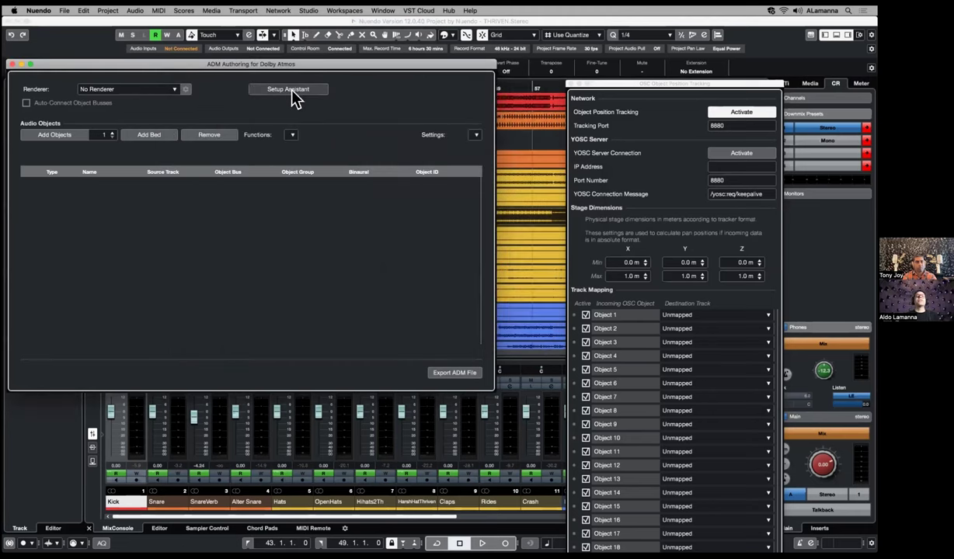
- Run the Dolby Atmos Setup Assistant with a 7.1.4 main mix renderer, a 7.1.2 bed, and all tracks routed to the bed
{"action": "left_click", "coordinate": [292, 90]}
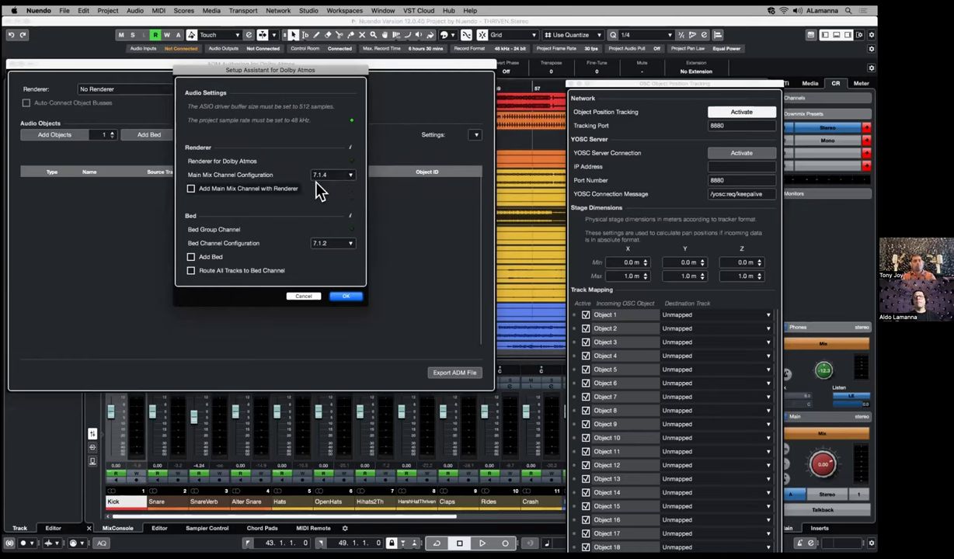
{"action": "left_click", "coordinate": [189, 189]}
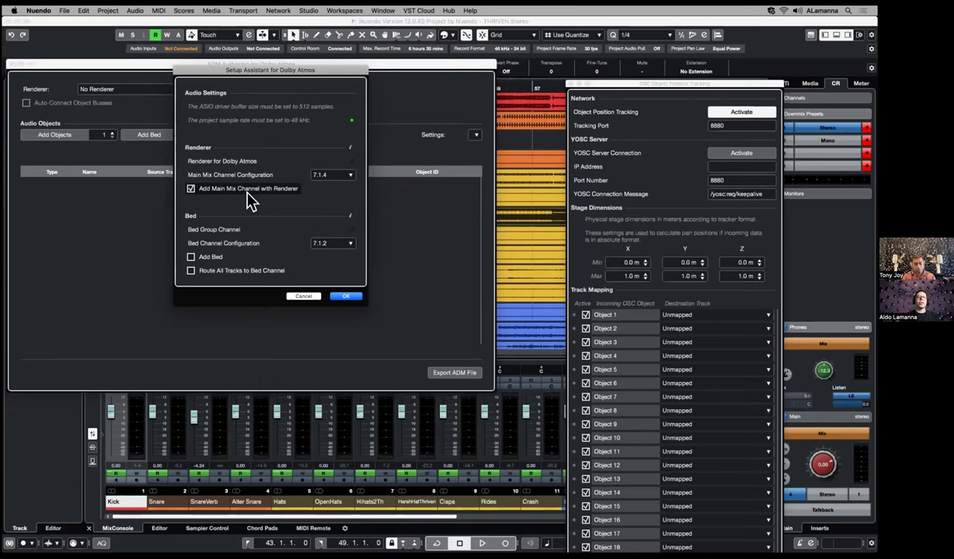
{"action": "left_click", "coordinate": [190, 256]}
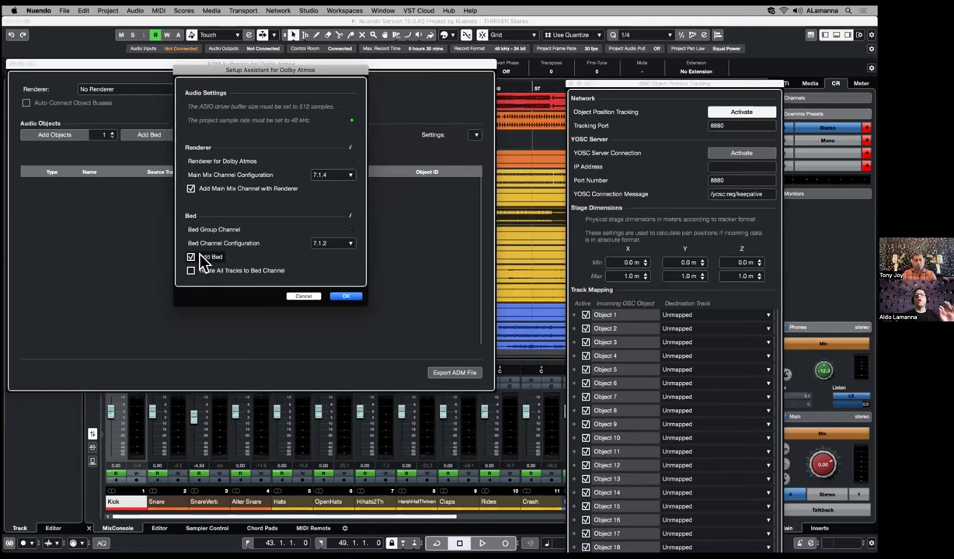
{"action": "left_click", "coordinate": [191, 270]}
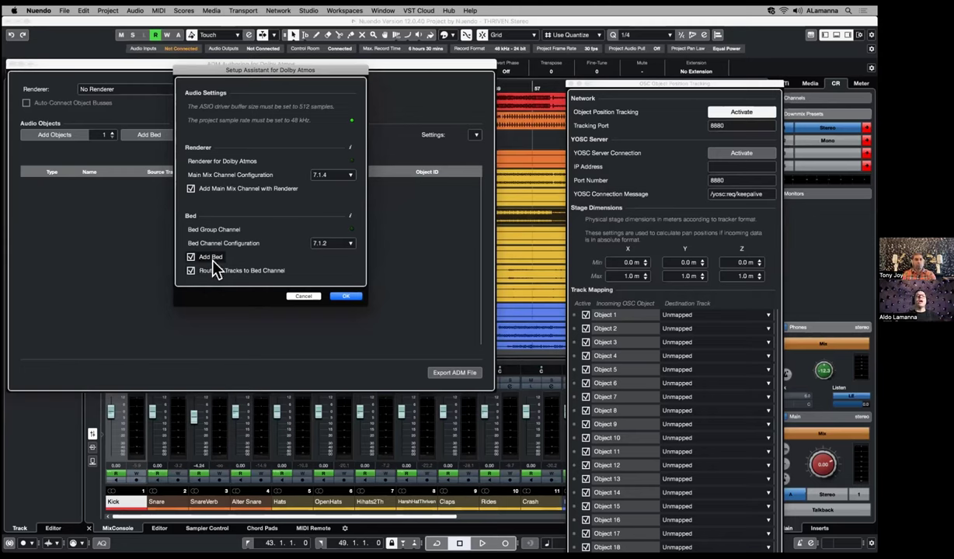
{"action": "left_click", "coordinate": [344, 296]}
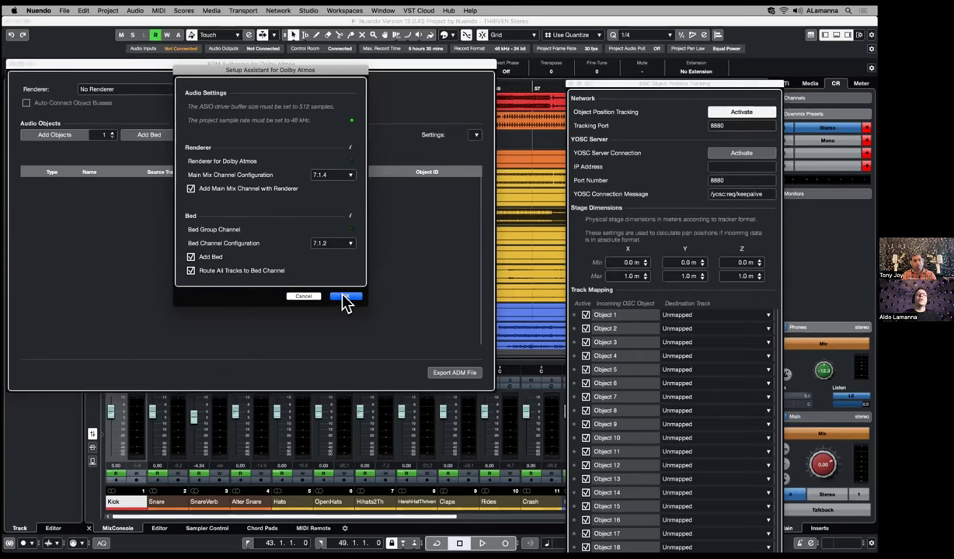
- Move the Dolby Atmos renderer and ADM Authoring windows to uncover the track list and Control Room downmix presets
{"action": "left_click_drag", "start_coordinate": [510, 184], "coordinate": [497, 63]}
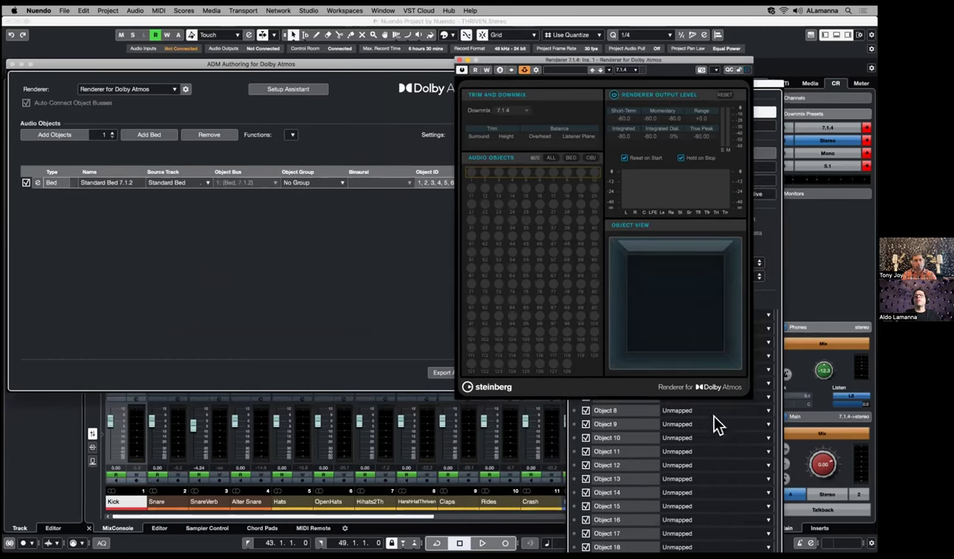
{"action": "left_click_drag", "start_coordinate": [643, 60], "coordinate": [622, 118]}
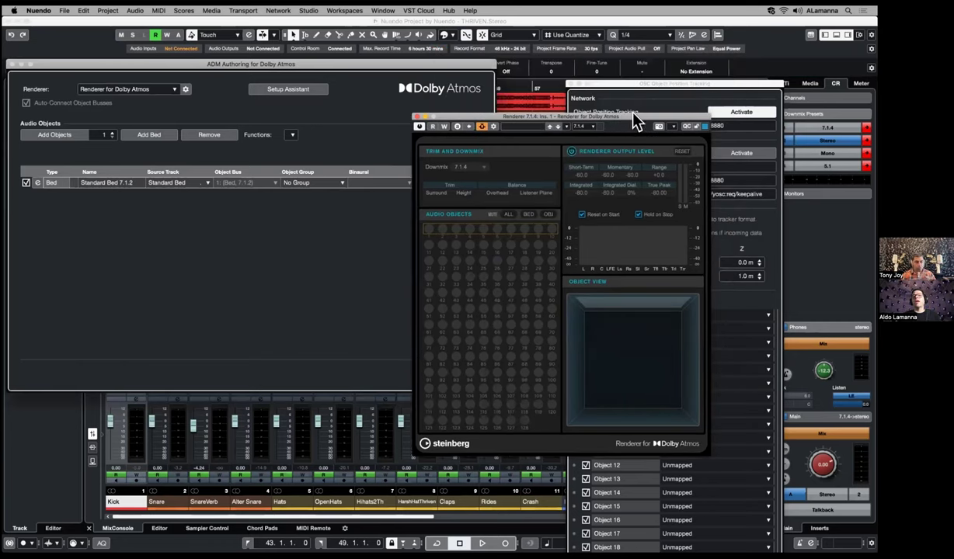
{"action": "left_click_drag", "start_coordinate": [631, 115], "coordinate": [623, 107]}
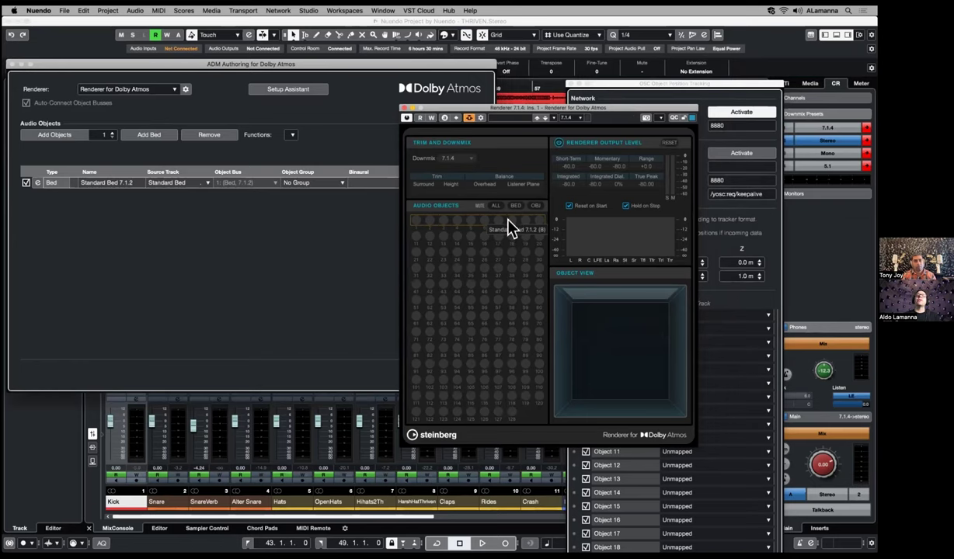
{"action": "left_click_drag", "start_coordinate": [429, 69], "coordinate": [334, 225]}
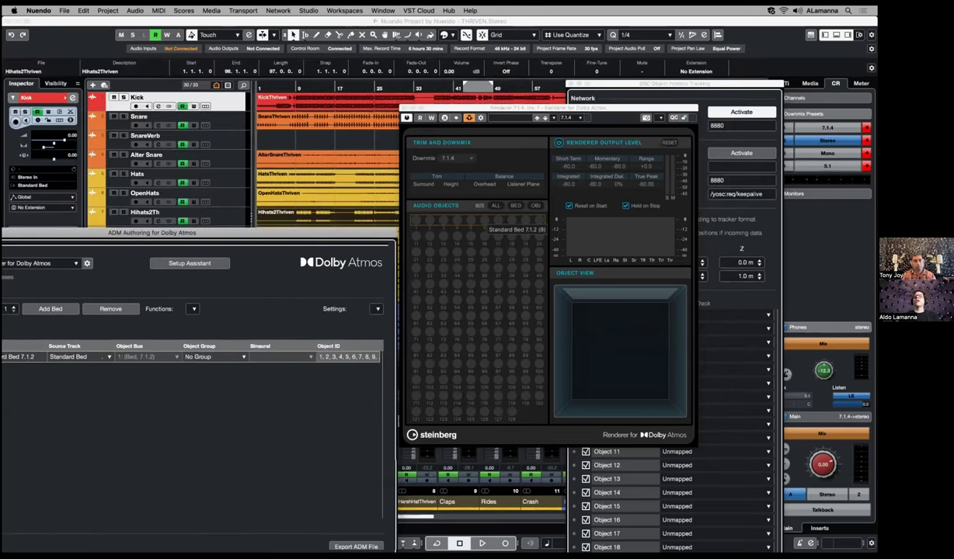
- Activate the 7.1.4 downmix preset in the Control Room and play a passage of the project to check the renderer's levels
{"action": "left_click", "coordinate": [831, 131]}
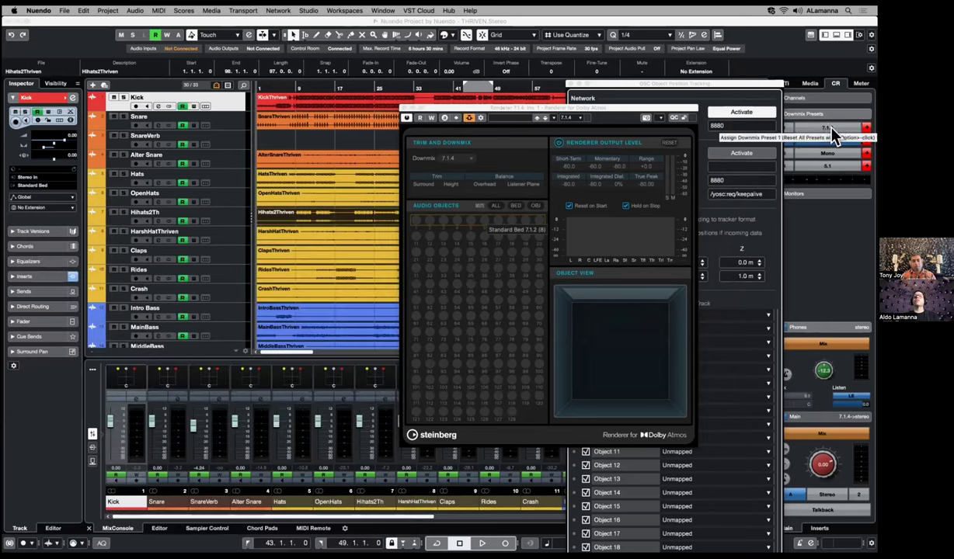
{"action": "double_click", "coordinate": [364, 87]}
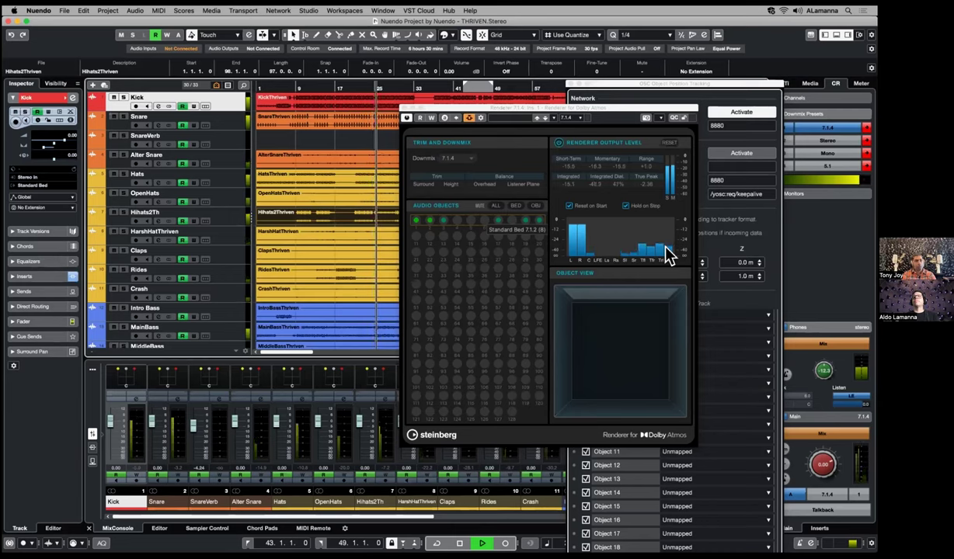
{"action": "key", "text": "space"}
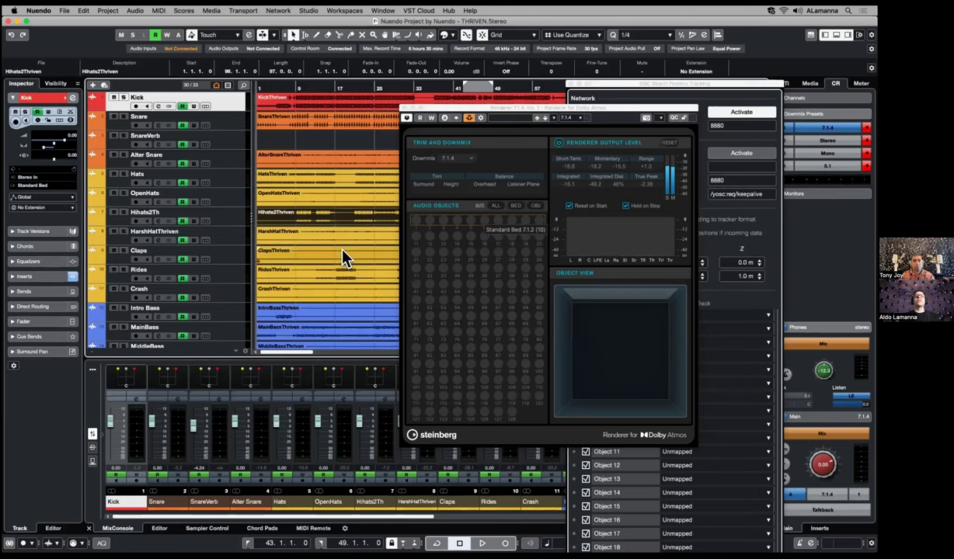
- Create an Atmos audio object from the selected OBJECT track in ADM Authoring for Dolby Atmos
{"action": "scroll", "coordinate": [342, 253], "scroll_direction": "down", "scroll_amount": 6}
{"action": "scroll", "coordinate": [342, 253], "scroll_direction": "down", "scroll_amount": 4}
{"action": "scroll", "coordinate": [341, 253], "scroll_direction": "right", "scroll_amount": 8}
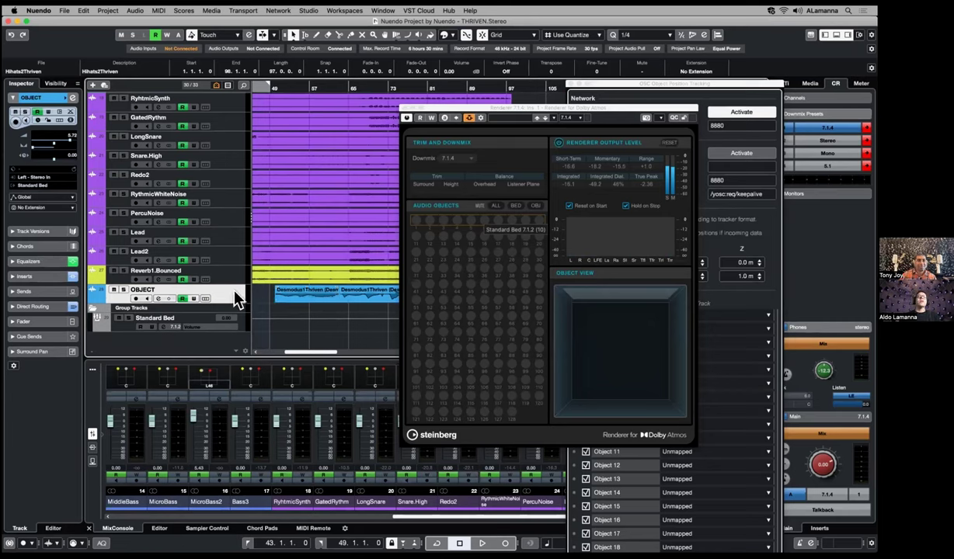
{"action": "left_click", "coordinate": [109, 13]}
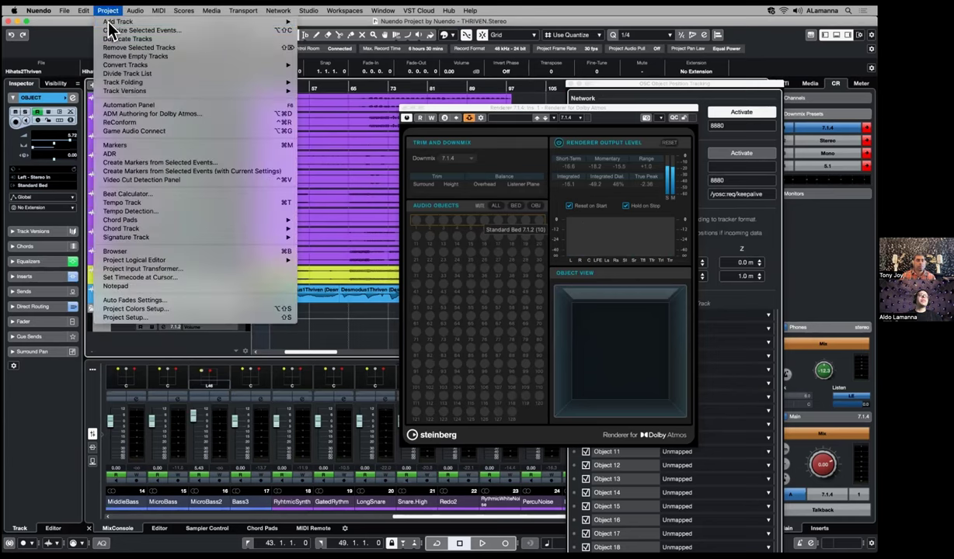
{"action": "left_click", "coordinate": [231, 115]}
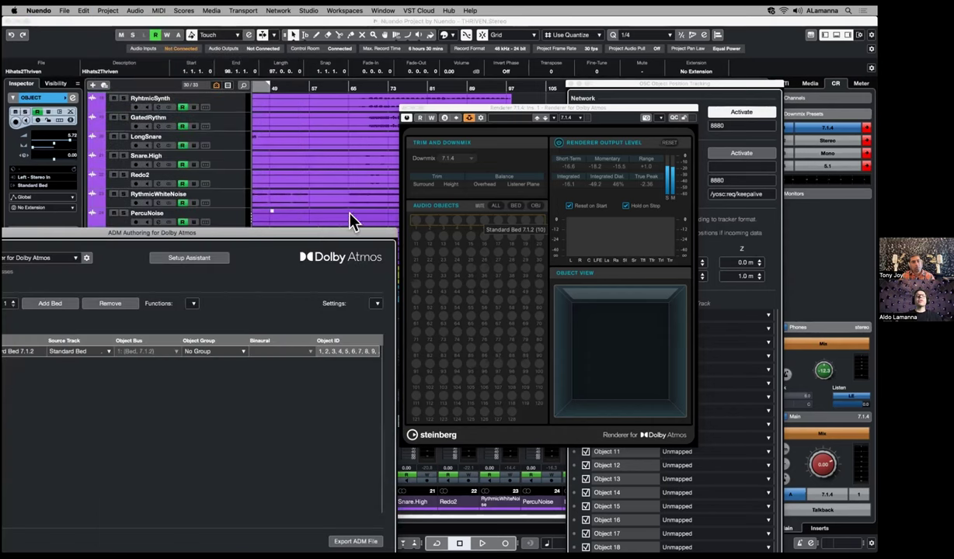
{"action": "left_click_drag", "start_coordinate": [446, 107], "coordinate": [594, 98]}
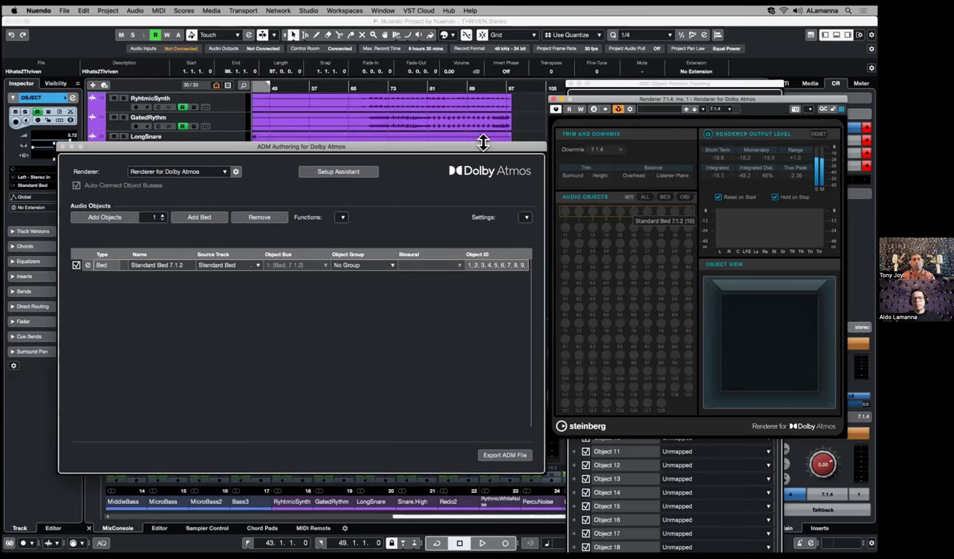
{"action": "left_click", "coordinate": [341, 219]}
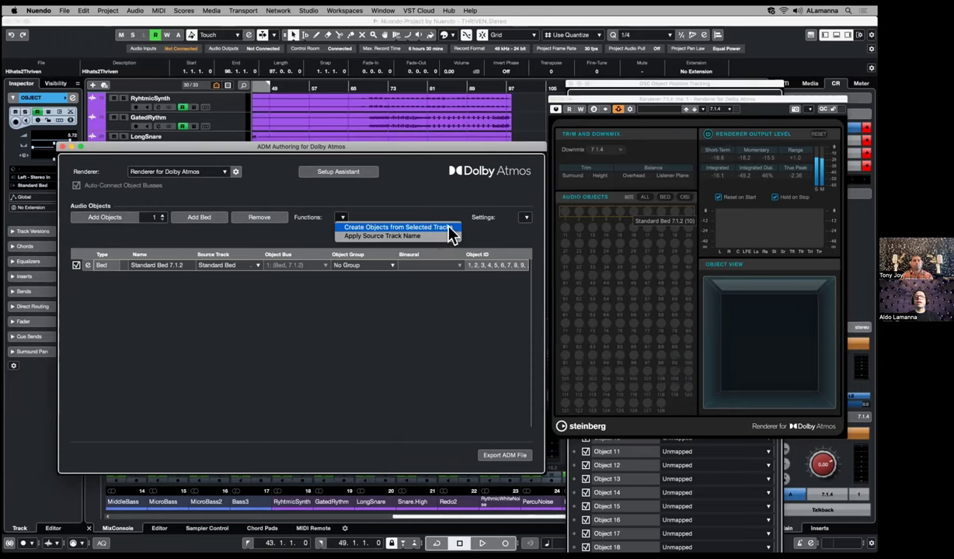
{"action": "left_click", "coordinate": [419, 227]}
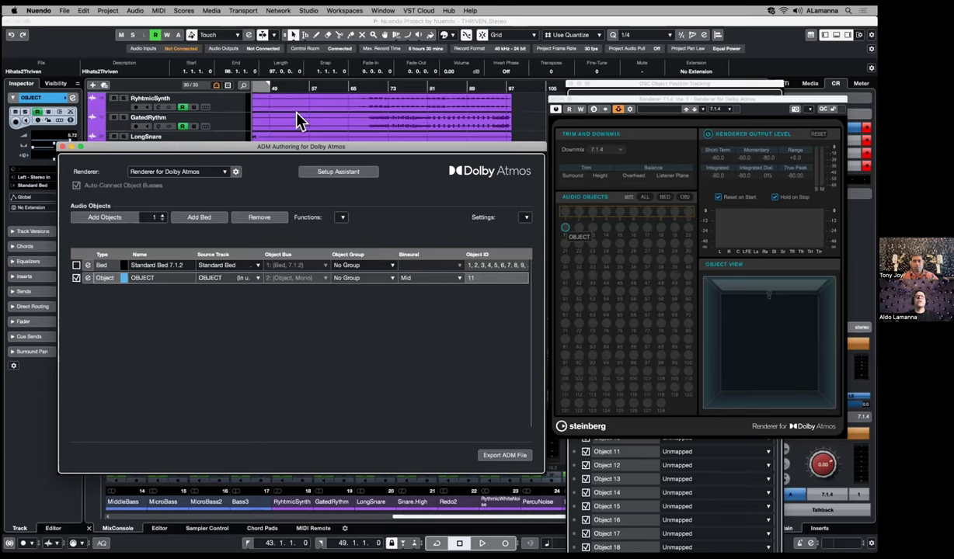
- Map incoming OSC Object 1 to the OBJECT track in OSC Object Position Tracking
{"action": "left_click", "coordinate": [310, 11]}
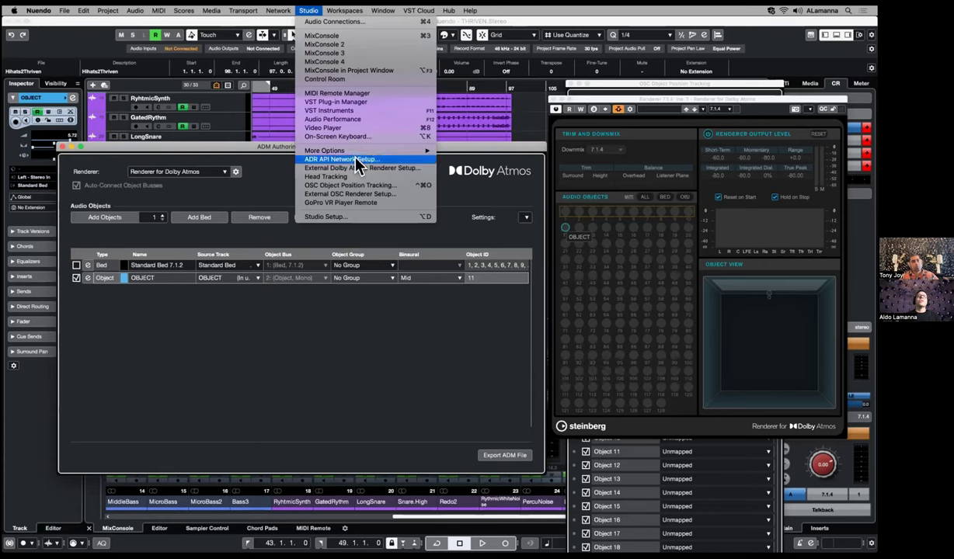
{"action": "left_click", "coordinate": [398, 193]}
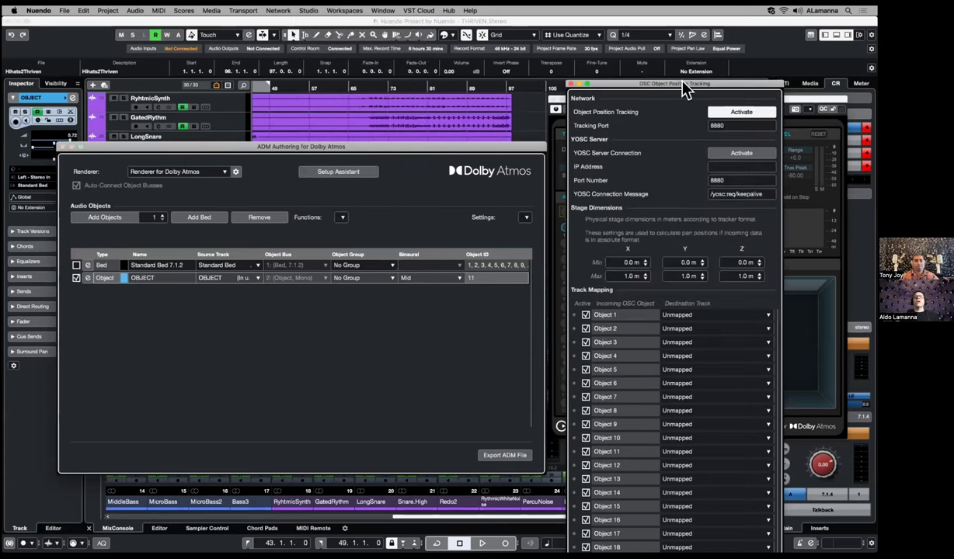
{"action": "left_click_drag", "start_coordinate": [674, 93], "coordinate": [654, 68]}
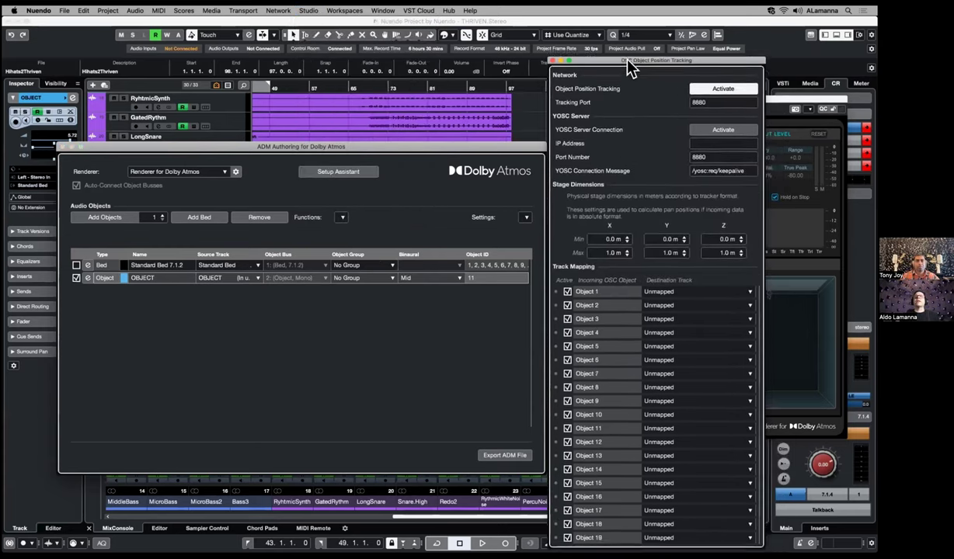
{"action": "left_click", "coordinate": [694, 294]}
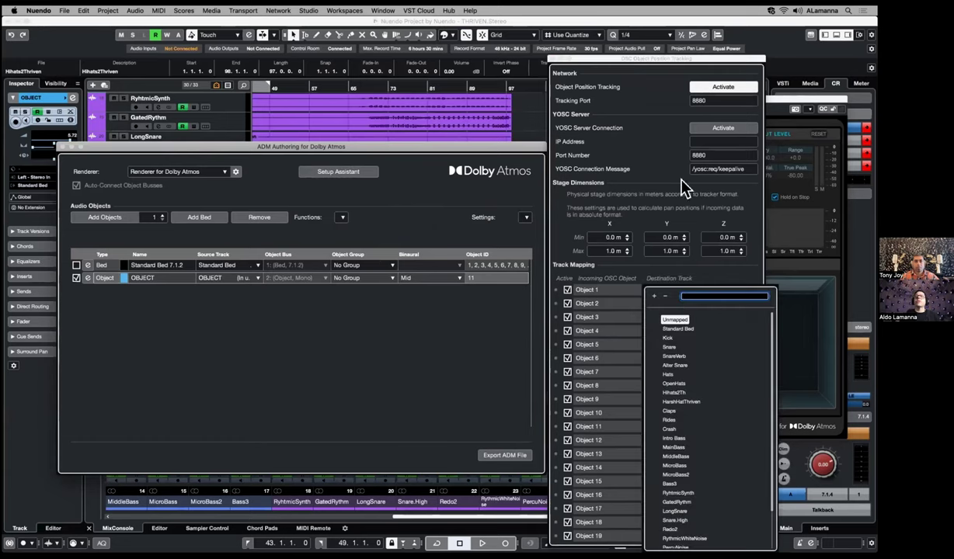
{"action": "left_click_drag", "start_coordinate": [668, 58], "coordinate": [509, 33]}
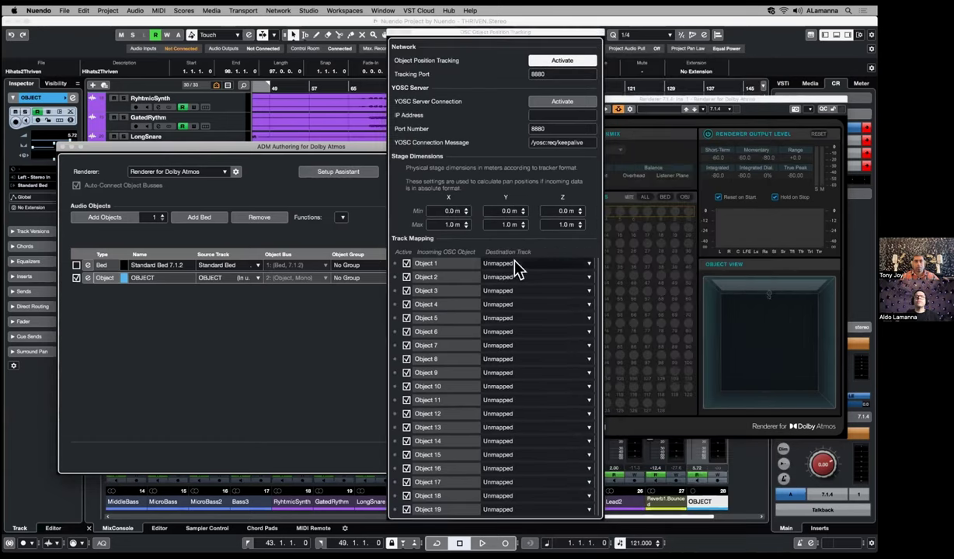
{"action": "left_click", "coordinate": [509, 264]}
{"action": "scroll", "coordinate": [528, 465], "scroll_direction": "down", "scroll_amount": 2}
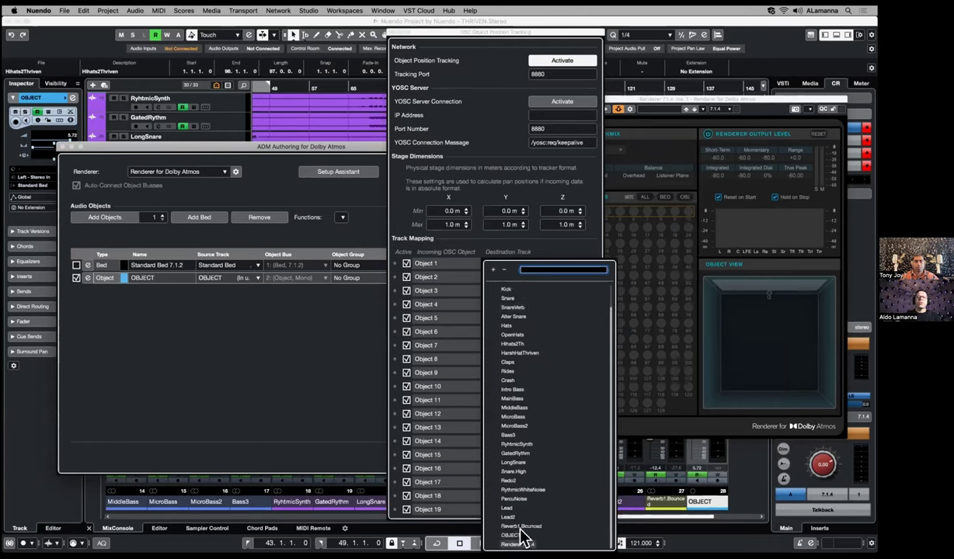
{"action": "left_click", "coordinate": [516, 534]}
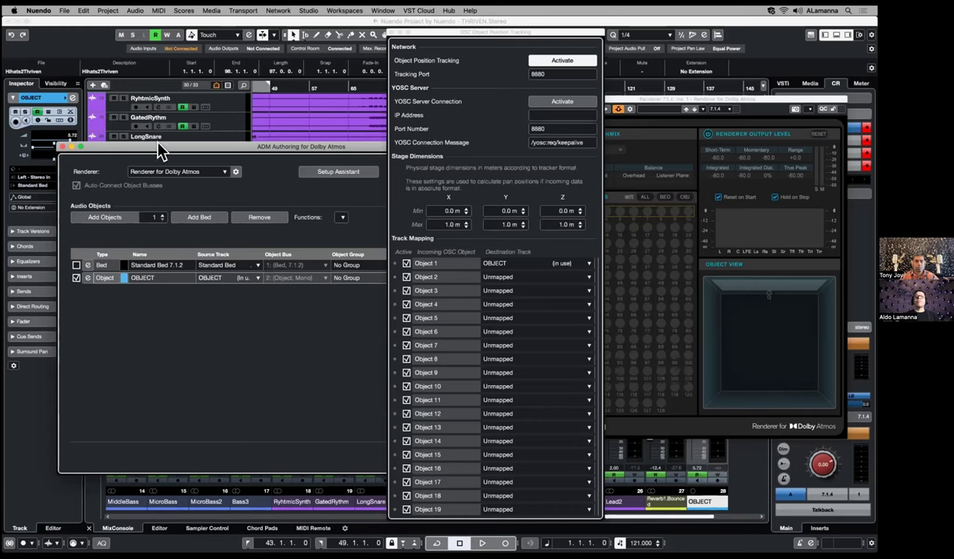
- Move ADM Authoring out of the way and show the Surround Pan section for the OBJECT track
{"action": "left_click_drag", "start_coordinate": [115, 151], "coordinate": [657, 447]}
{"action": "left_click", "coordinate": [216, 198]}
{"action": "left_click", "coordinate": [66, 351]}
{"action": "left_click", "coordinate": [225, 179]}
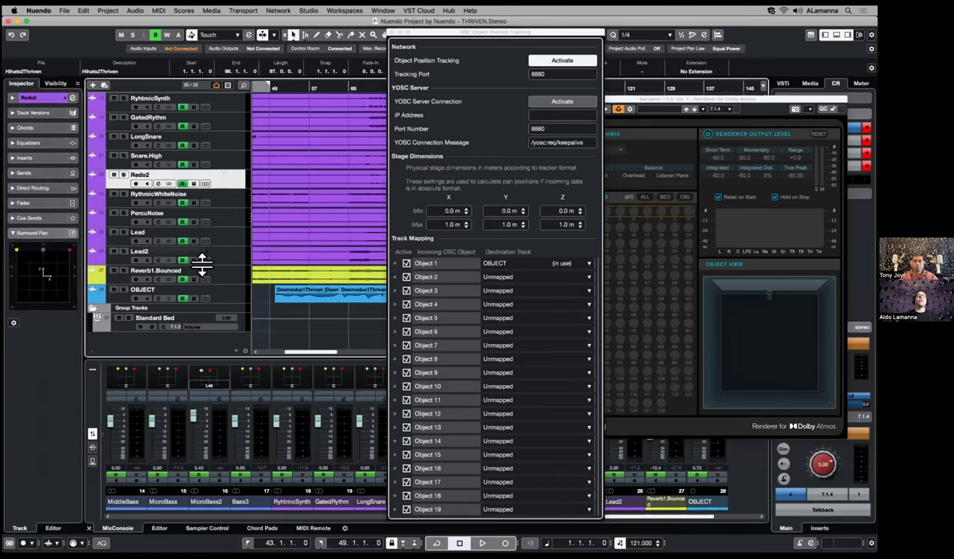
{"action": "left_click", "coordinate": [220, 295]}
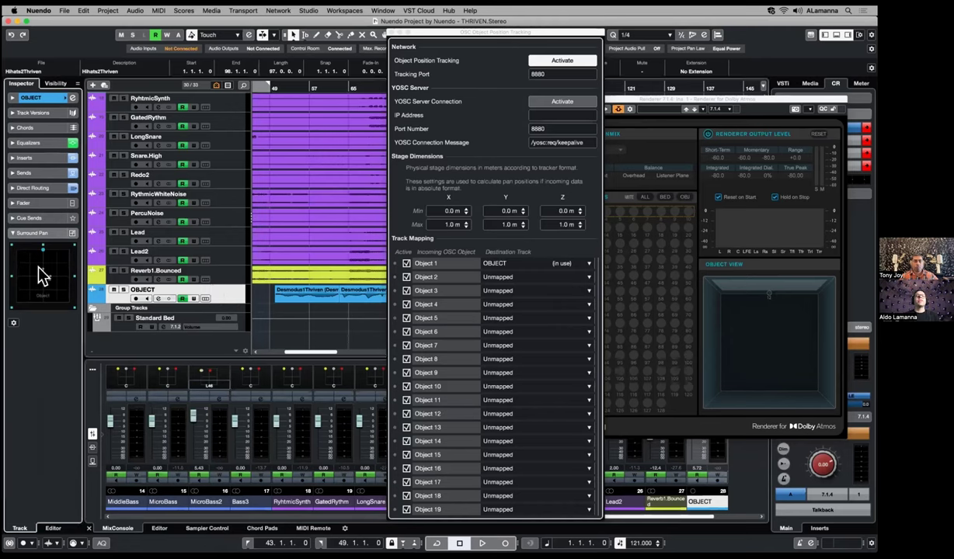
- Open the OBJECT track's VST MultiPanner with its rear view beside the renderer, and enable write automation
{"action": "double_click", "coordinate": [40, 272]}
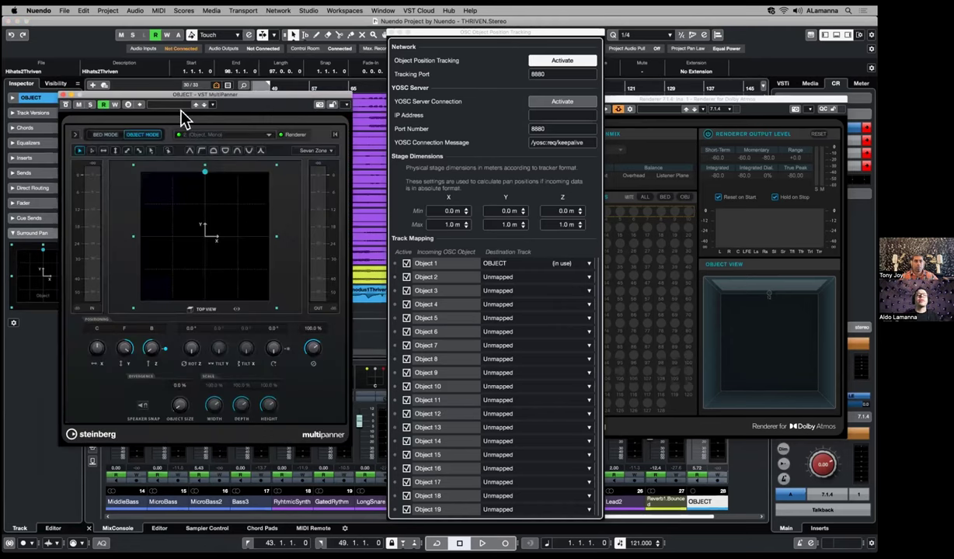
{"action": "left_click", "coordinate": [75, 133]}
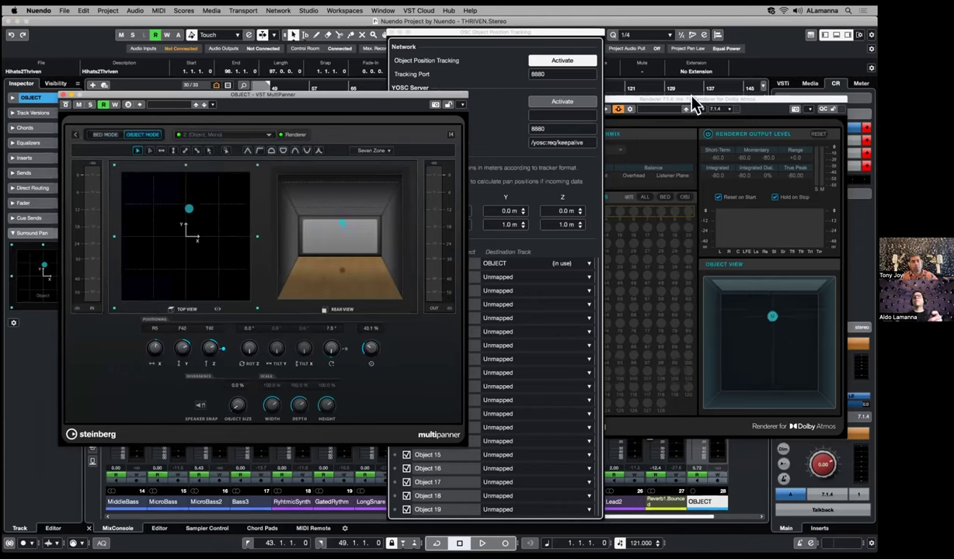
{"action": "left_click_drag", "start_coordinate": [687, 101], "coordinate": [708, 62]}
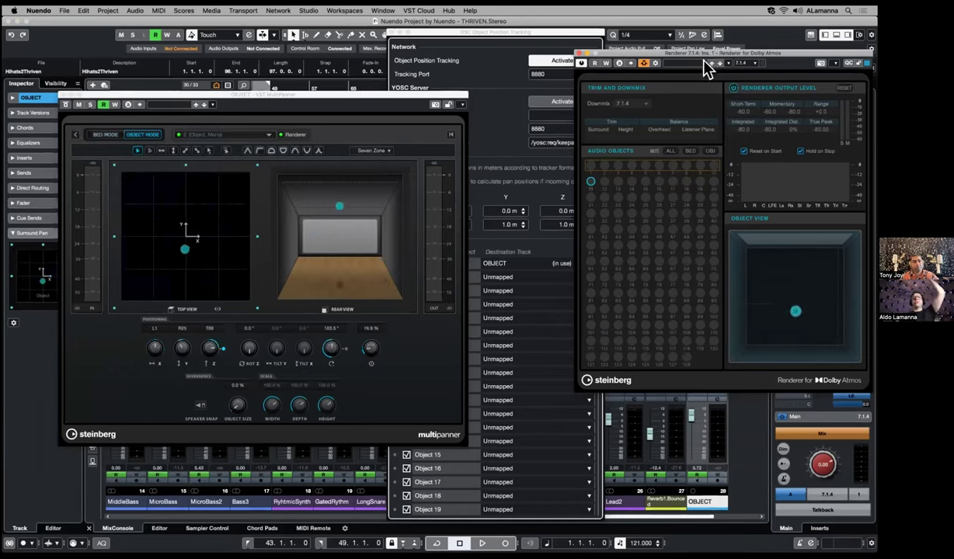
{"action": "left_click", "coordinate": [115, 104]}
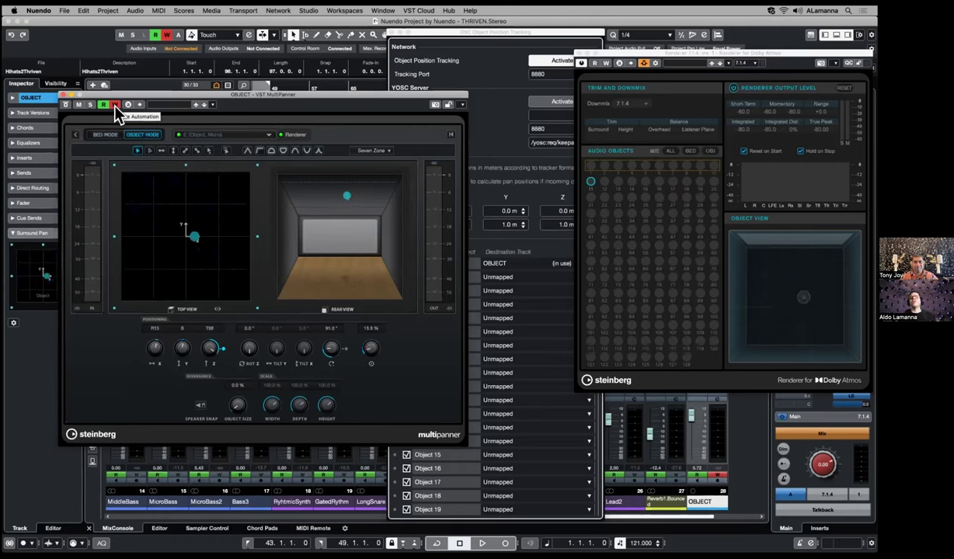
- Review the destination tracks available for OSC Object 2 without mapping one, and move the tracking window off the panner's header
{"action": "left_click", "coordinate": [503, 109]}
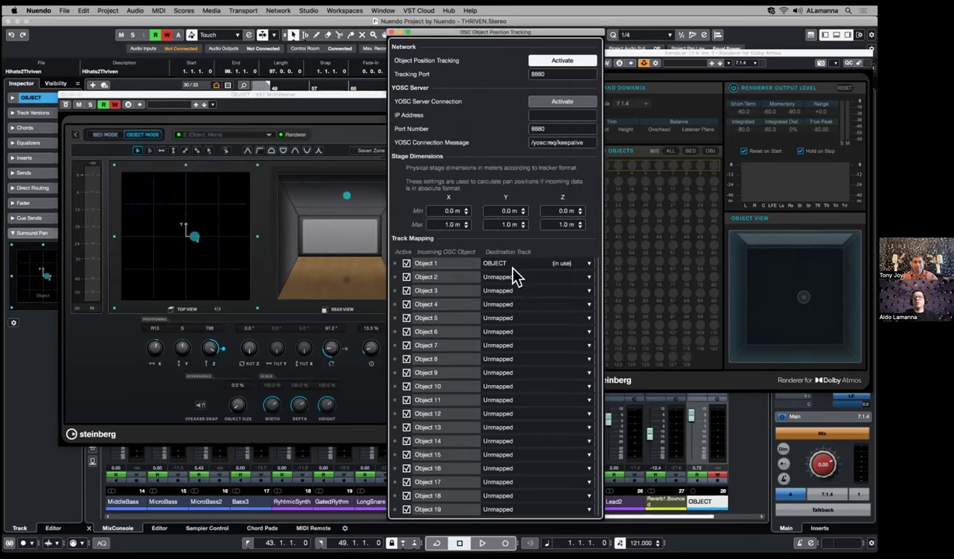
{"action": "left_click", "coordinate": [503, 278]}
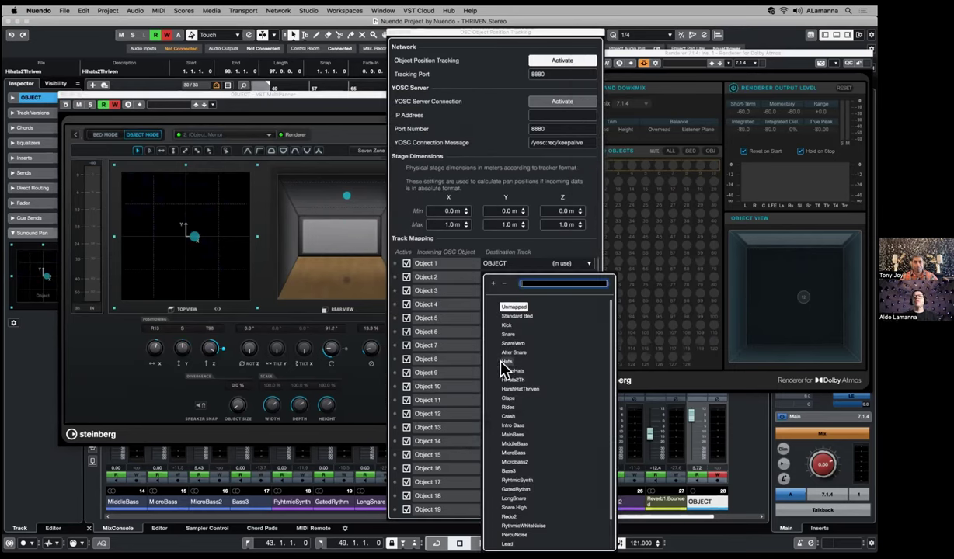
{"action": "left_click", "coordinate": [492, 136]}
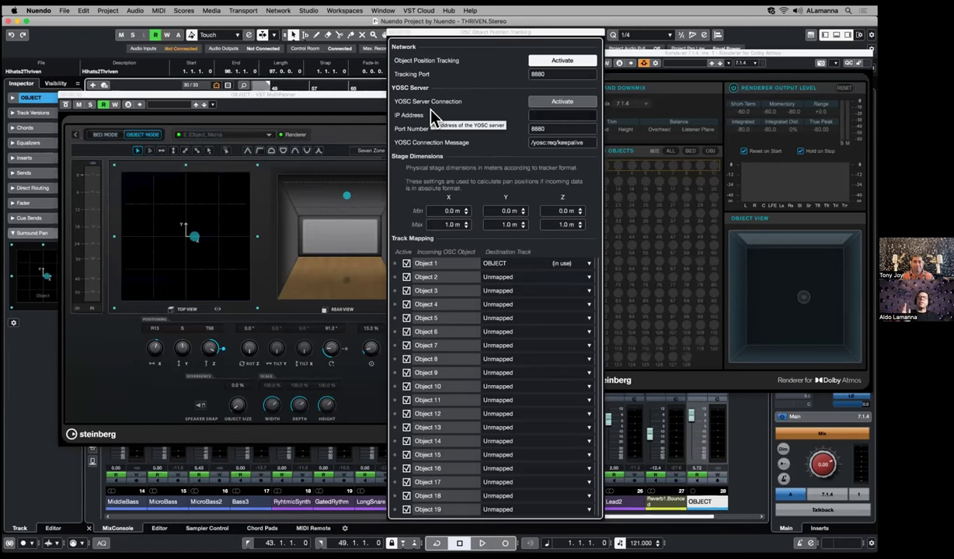
{"action": "left_click_drag", "start_coordinate": [511, 32], "coordinate": [484, 165]}
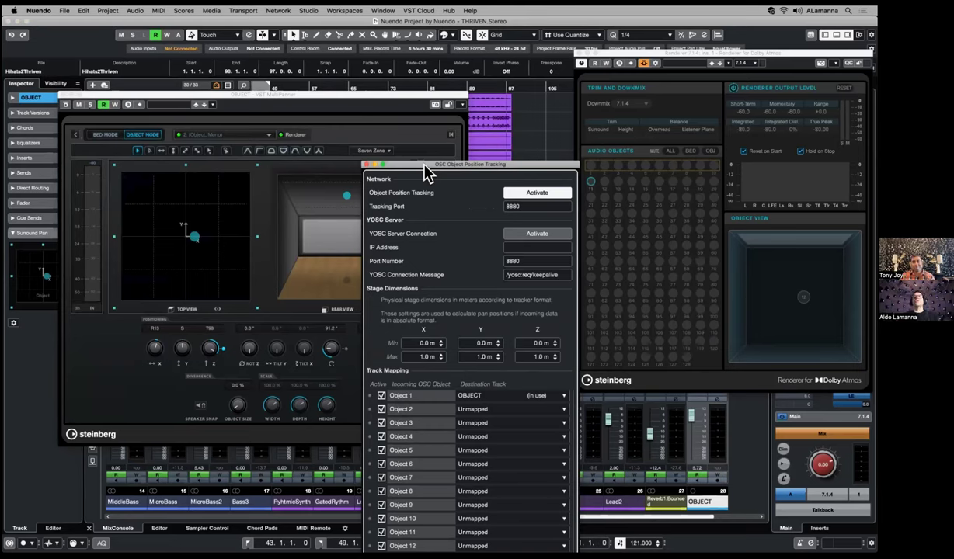
- Close OSC Object Position Tracking and the VST MultiPanner, and review the bed and OBJECT assignments in ADM Authoring for Dolby Atmos before closing it
{"action": "left_click", "coordinate": [365, 166]}
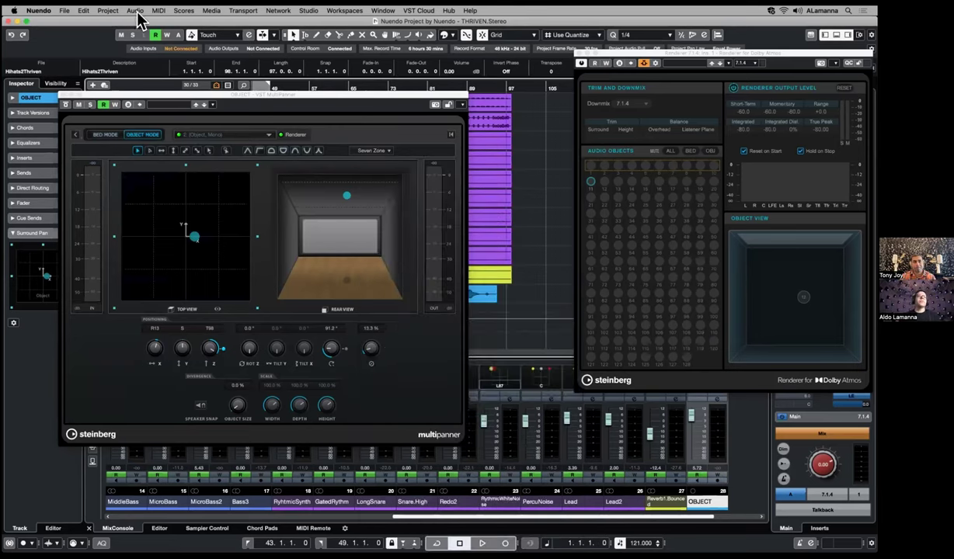
{"action": "left_click", "coordinate": [108, 11]}
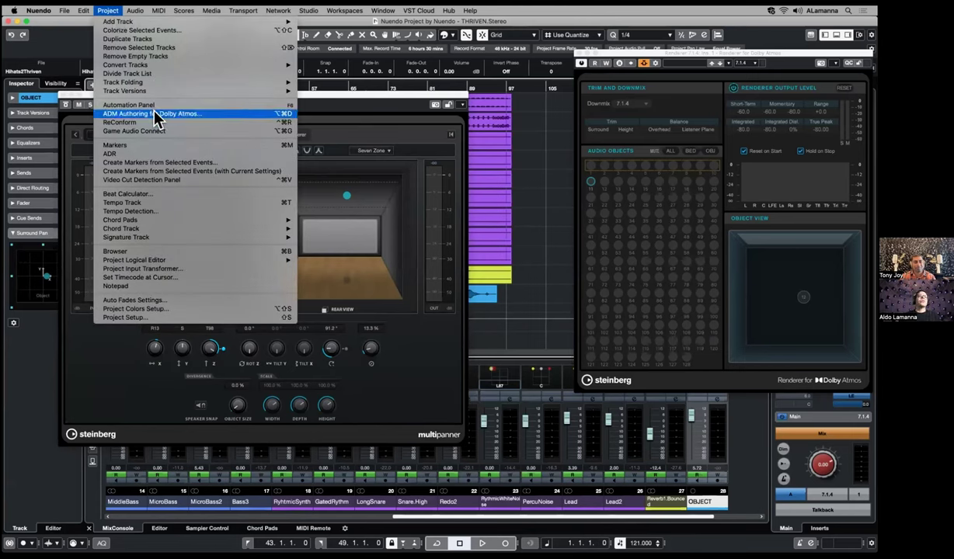
{"action": "left_click", "coordinate": [198, 114]}
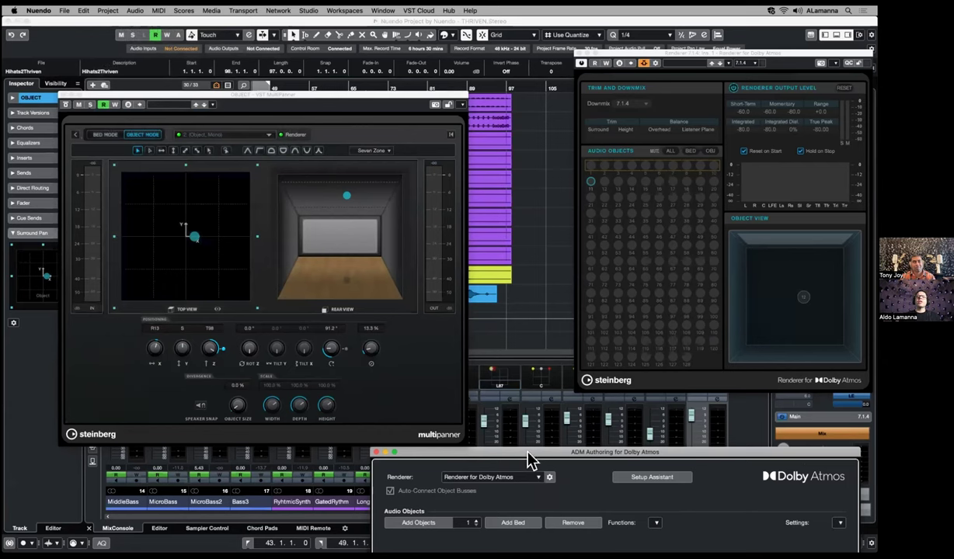
{"action": "left_click_drag", "start_coordinate": [530, 457], "coordinate": [247, 123]}
{"action": "left_click", "coordinate": [63, 93]}
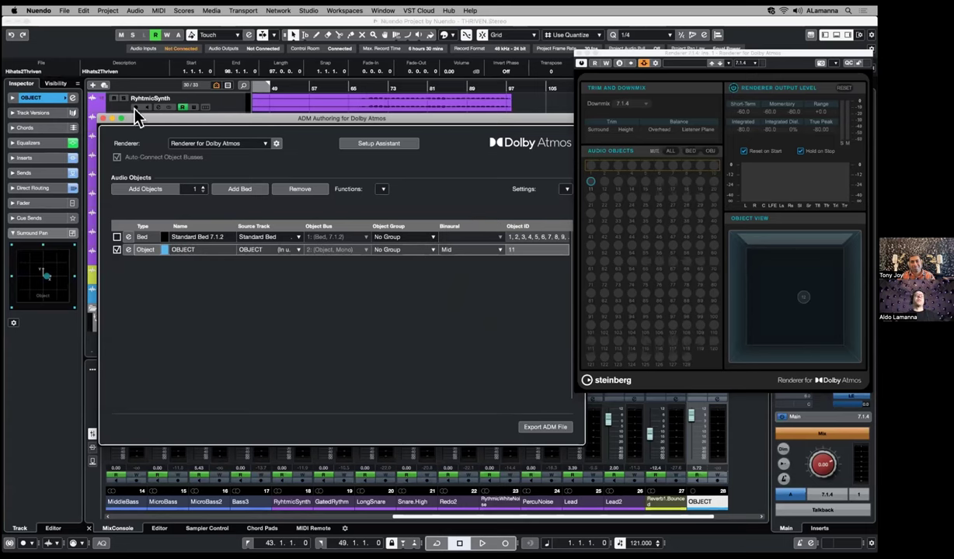
{"action": "left_click", "coordinate": [103, 118]}
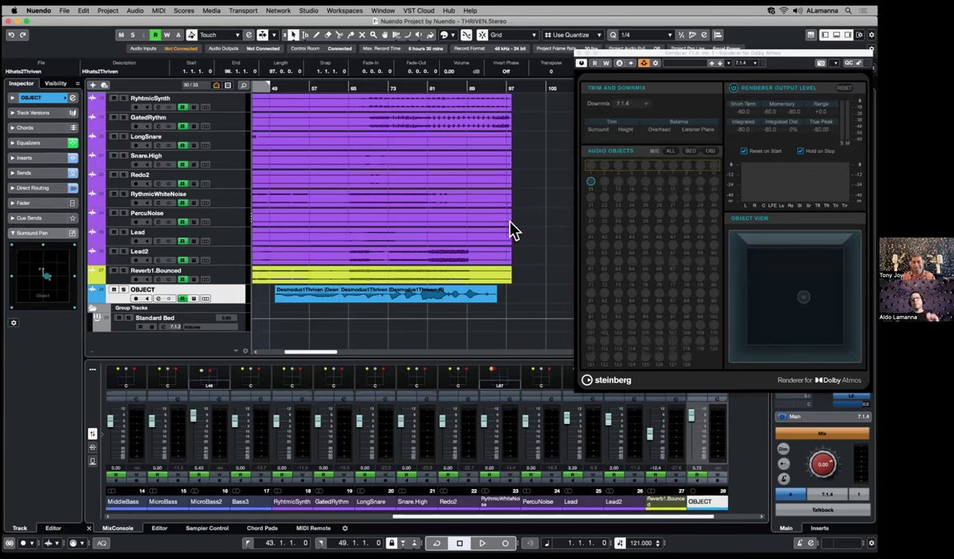
- Set the downmix of Renderer for Dolby Atmos to Binaural
{"action": "left_click", "coordinate": [639, 106]}
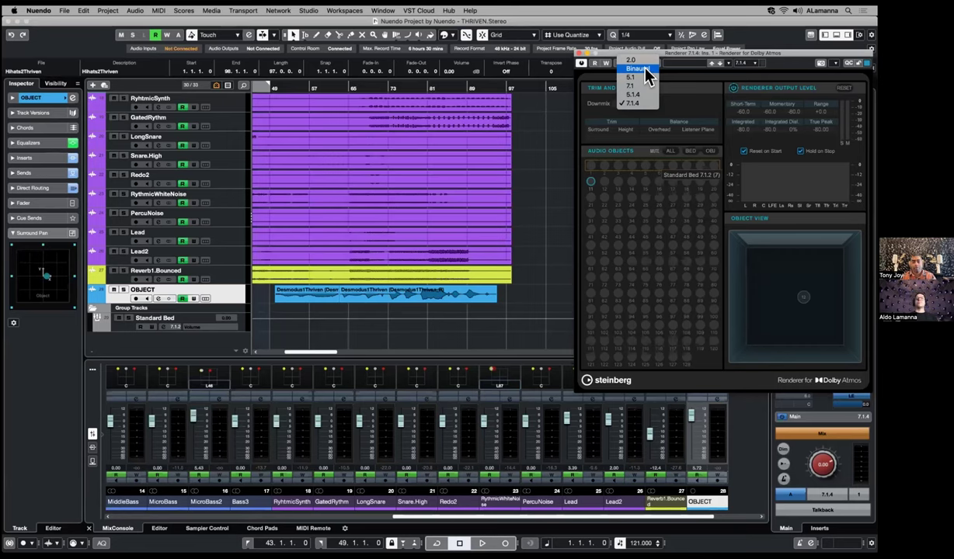
{"action": "left_click", "coordinate": [670, 81]}
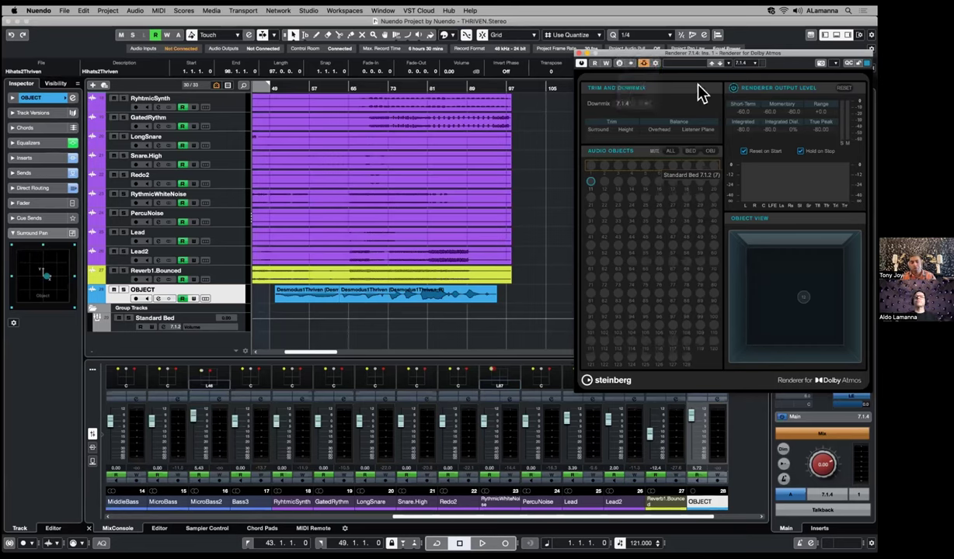
{"action": "left_click", "coordinate": [637, 105]}
{"action": "left_click", "coordinate": [643, 68]}
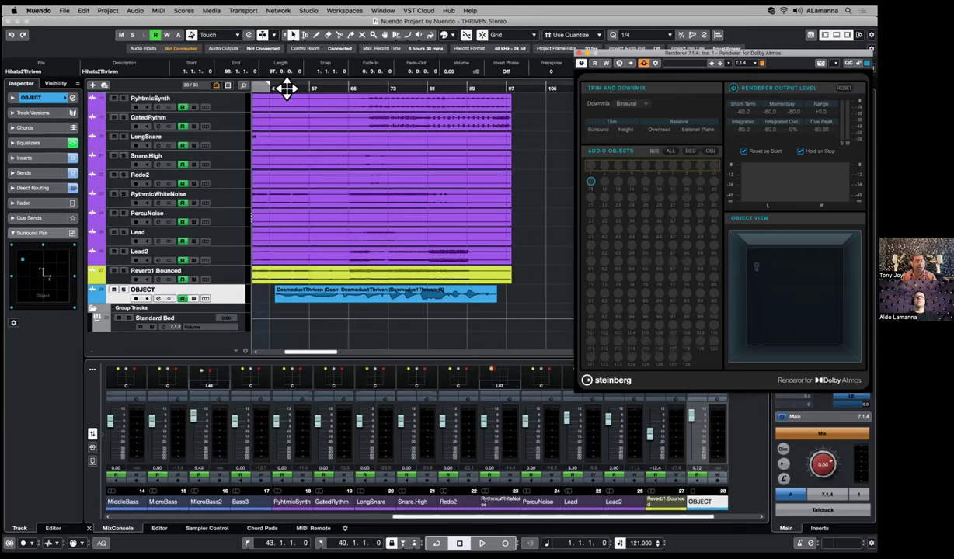
- Enable write automation on all tracks and place the playback position at bar 69
{"action": "left_click", "coordinate": [287, 87]}
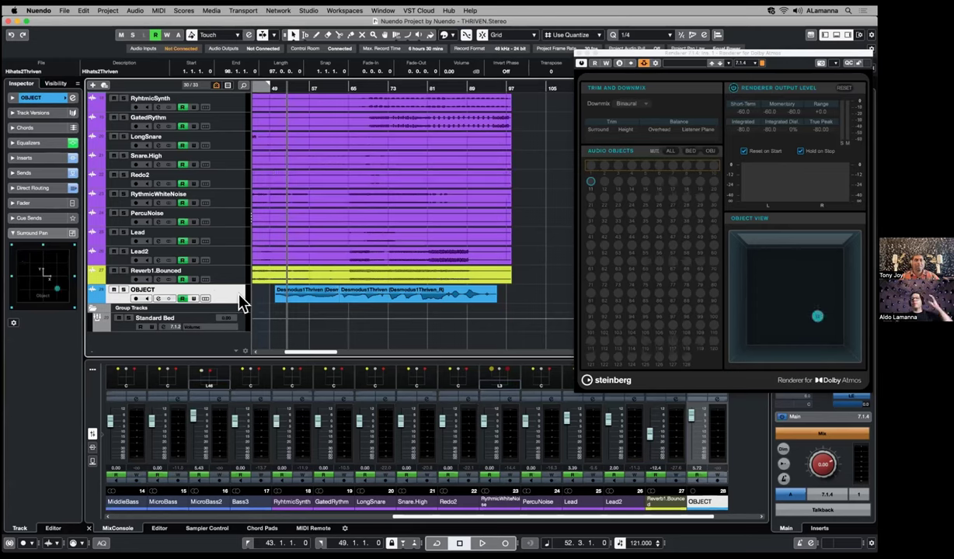
{"action": "left_click", "coordinate": [167, 34]}
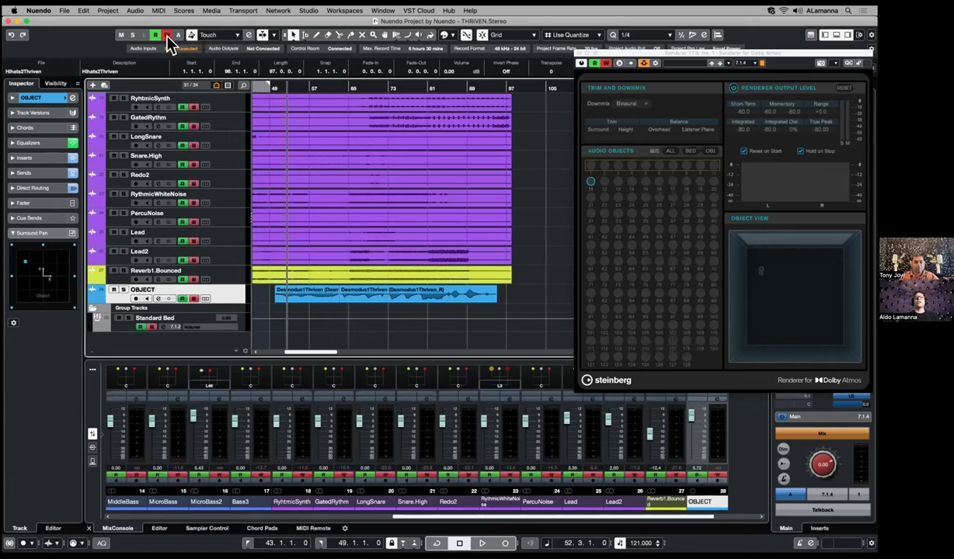
{"action": "left_click", "coordinate": [167, 35]}
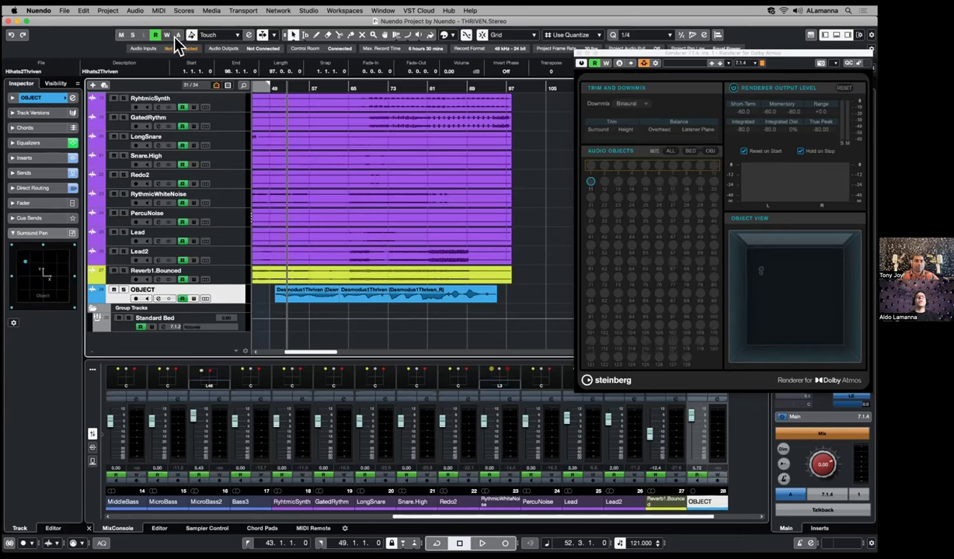
{"action": "left_click", "coordinate": [368, 85]}
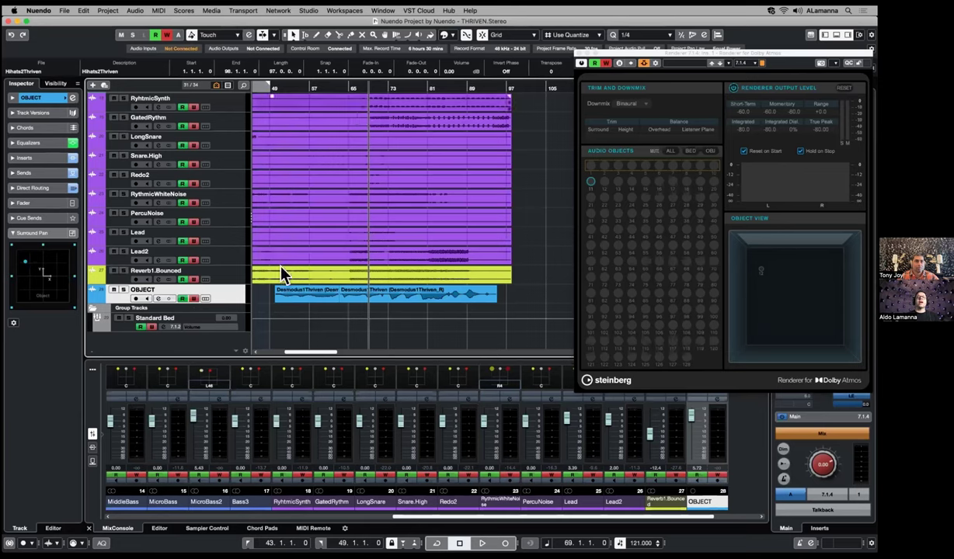
- Play the project from bar 52 to record the OBJECT track's incoming pan movement as automation, and stop after about ten bars
{"action": "left_click", "coordinate": [288, 88]}
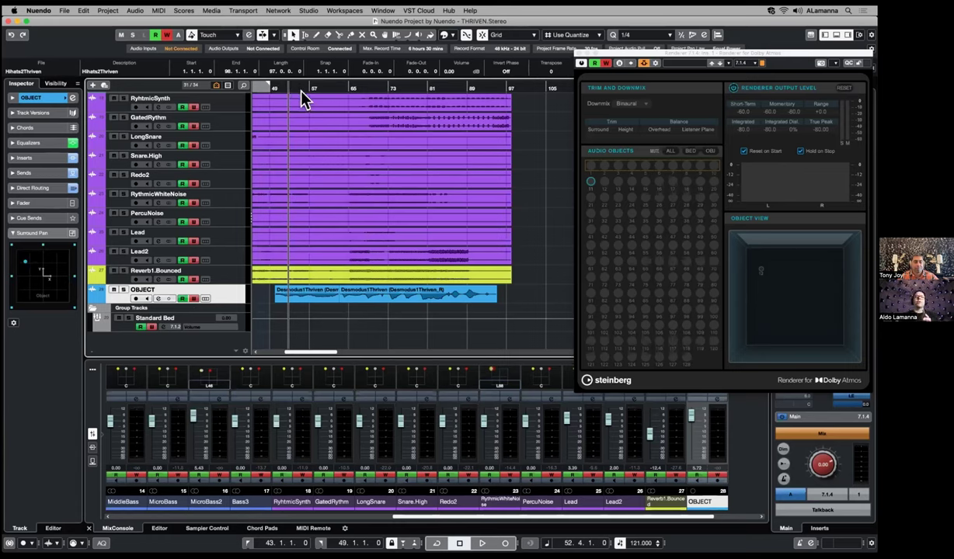
{"action": "key", "text": "space"}
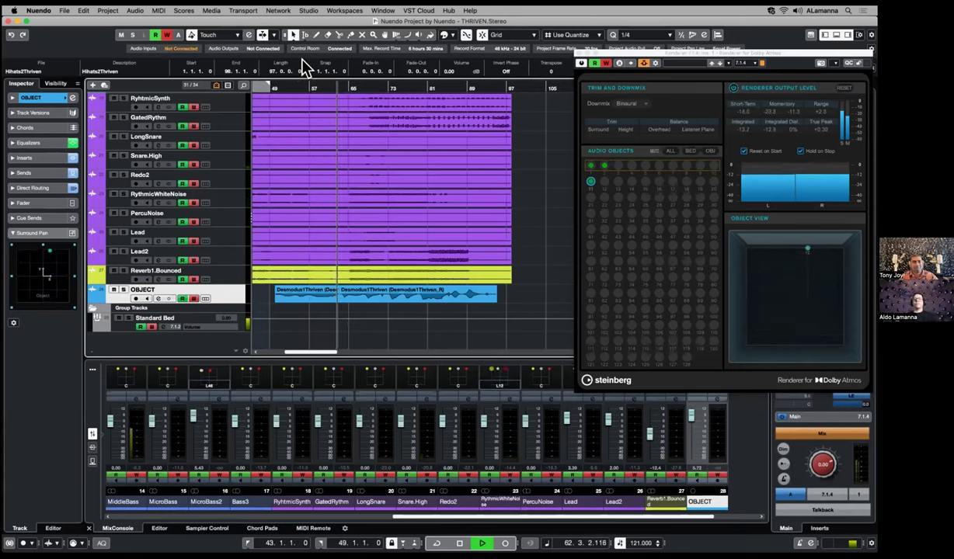
{"action": "key", "text": "space"}
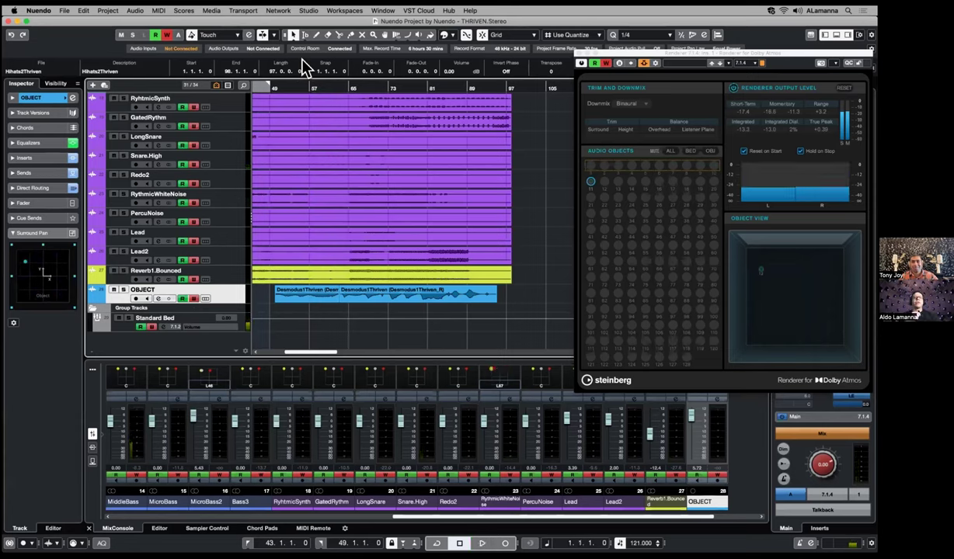
- Show the OBJECT track's used pan automation in enlarged lanes, and turn off write automation for all tracks
{"action": "right_click", "coordinate": [229, 298]}
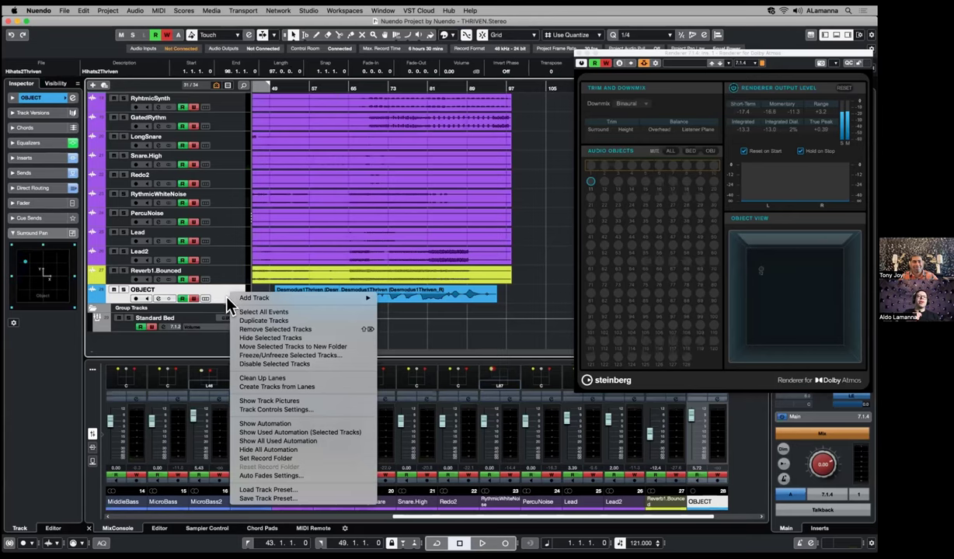
{"action": "left_click", "coordinate": [306, 433]}
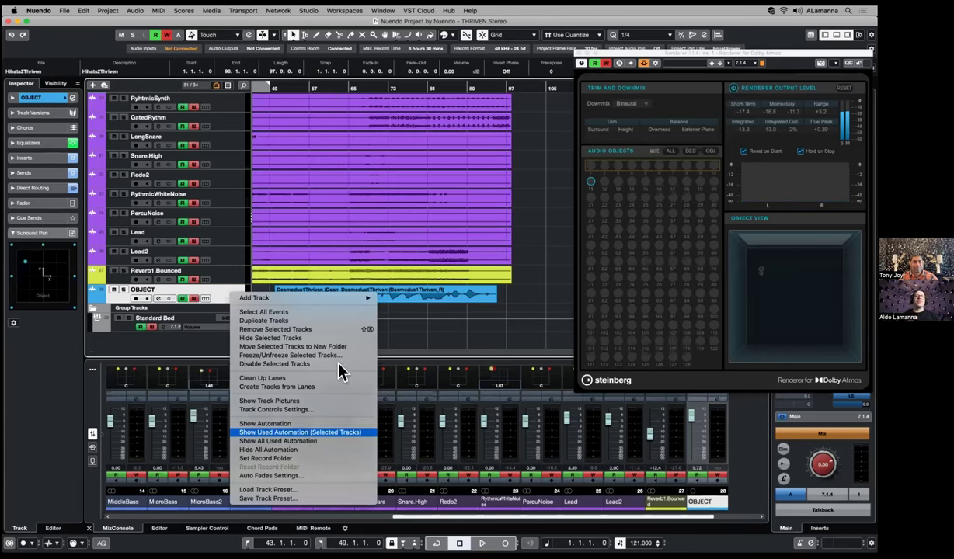
{"action": "scroll", "coordinate": [371, 260], "scroll_direction": "down", "scroll_amount": 1}
{"action": "scroll", "coordinate": [370, 261], "scroll_direction": "down", "scroll_amount": 2}
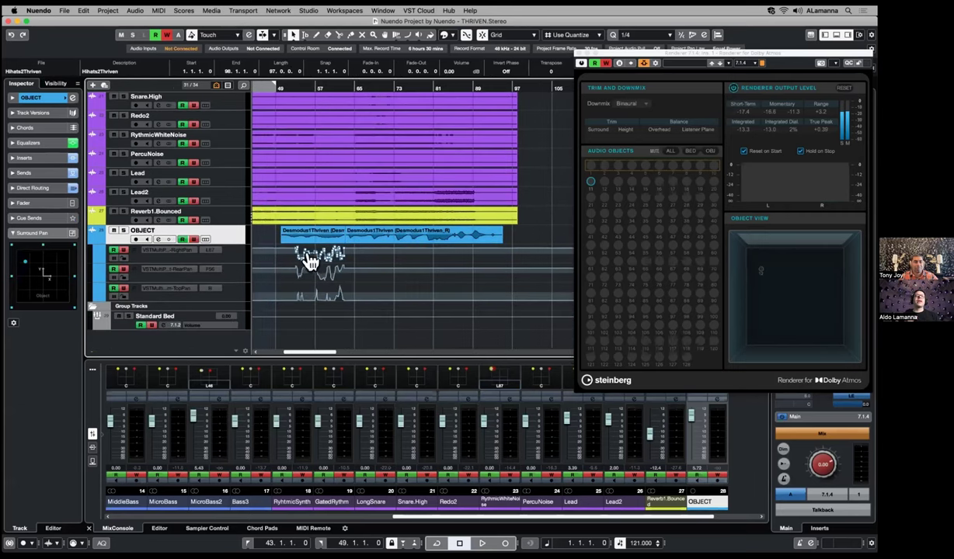
{"action": "left_click", "coordinate": [235, 259]}
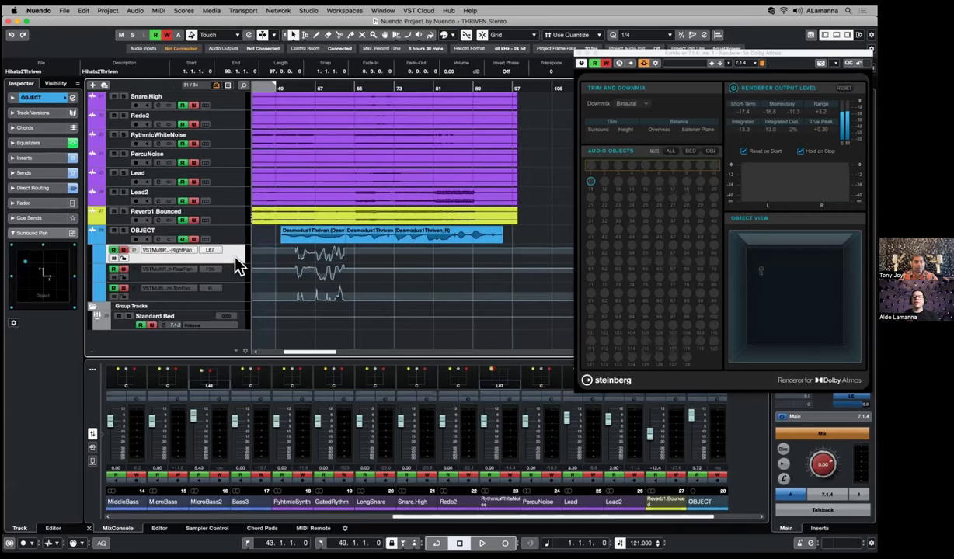
{"action": "scroll", "coordinate": [235, 258], "scroll_direction": "up", "scroll_amount": 4}
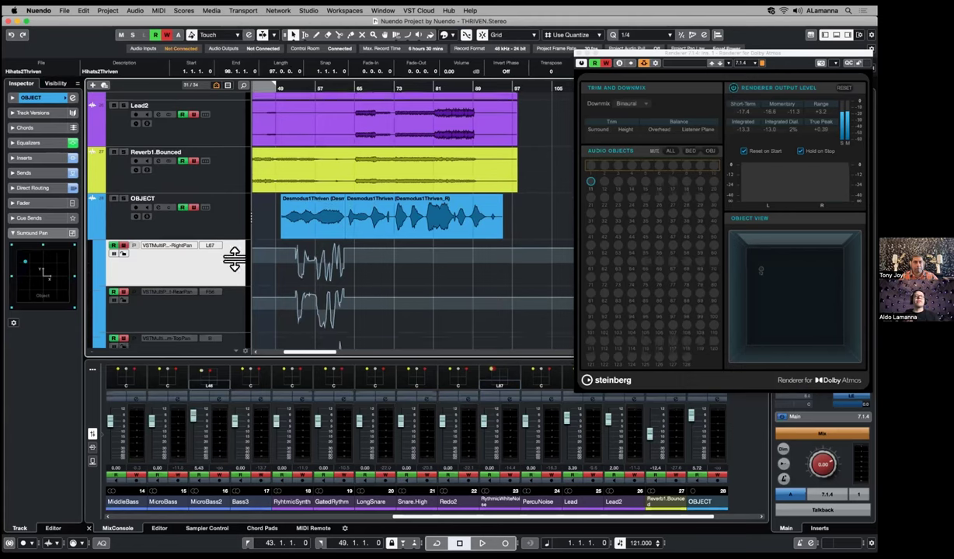
{"action": "mouse_move", "coordinate": [305, 234]}
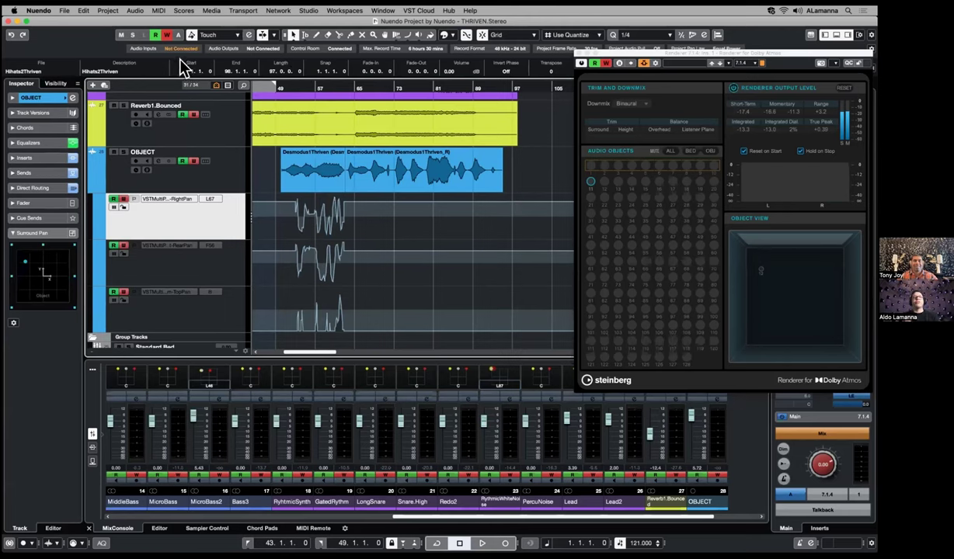
{"action": "left_click", "coordinate": [166, 36]}
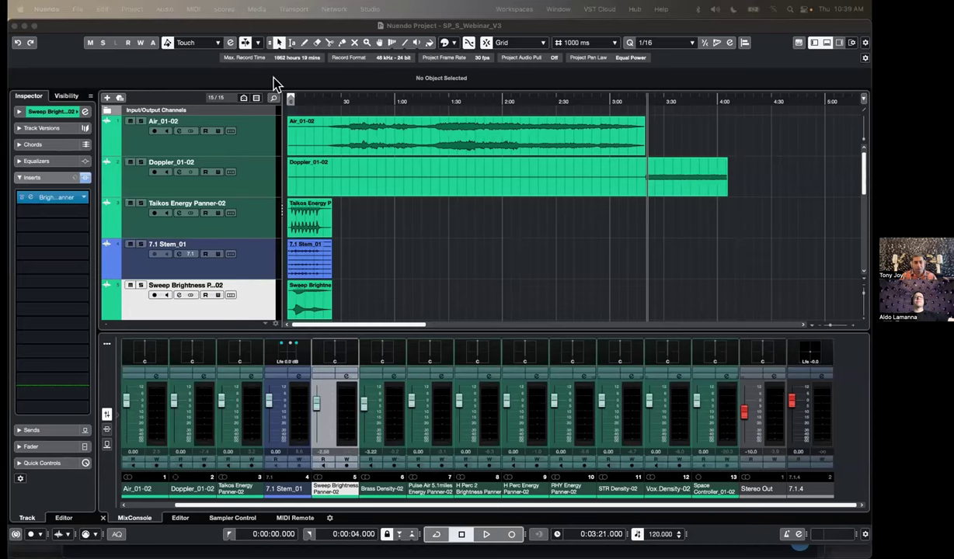
- In the SP_S_Webinar_V3 project, bring up the Doppler plug-in of the Doppler_01-02 track and position its window over the arrangement
{"action": "left_click", "coordinate": [266, 143]}
{"action": "left_click_drag", "start_coordinate": [261, 147], "coordinate": [303, 144]}
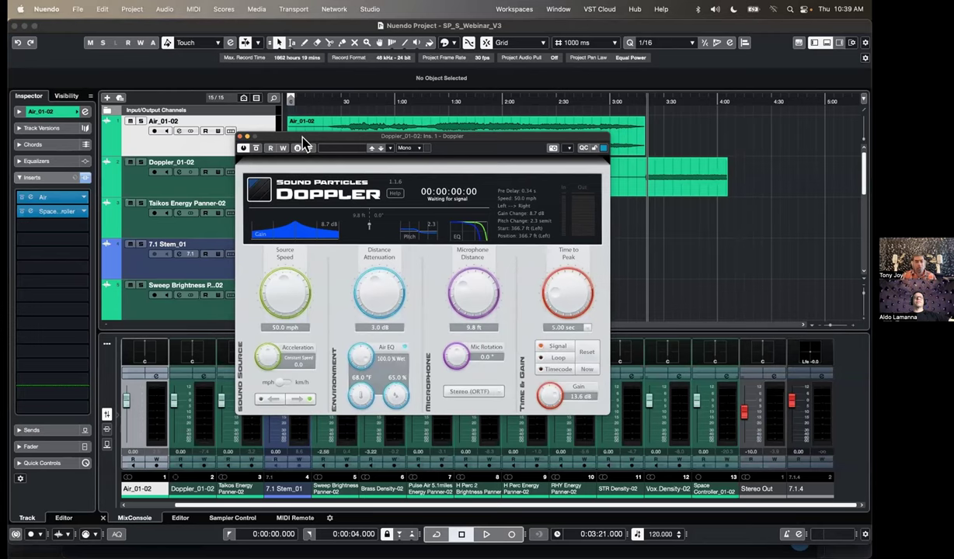
{"action": "left_click_drag", "start_coordinate": [345, 141], "coordinate": [322, 127]}
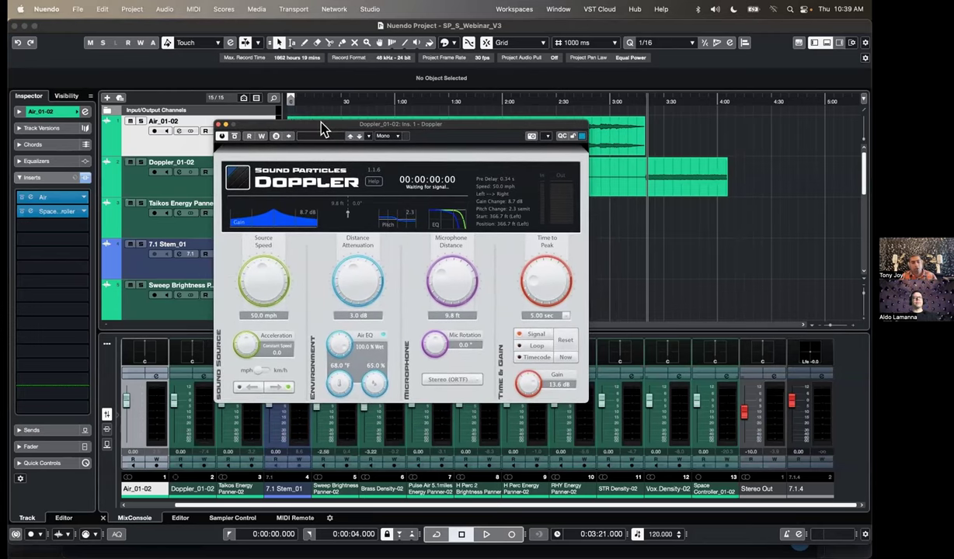
- Deactivate the Doppler plug-in and audition the Doppler_01-02 track without the effect from 3:21
{"action": "left_click", "coordinate": [222, 136]}
{"action": "left_click", "coordinate": [643, 92]}
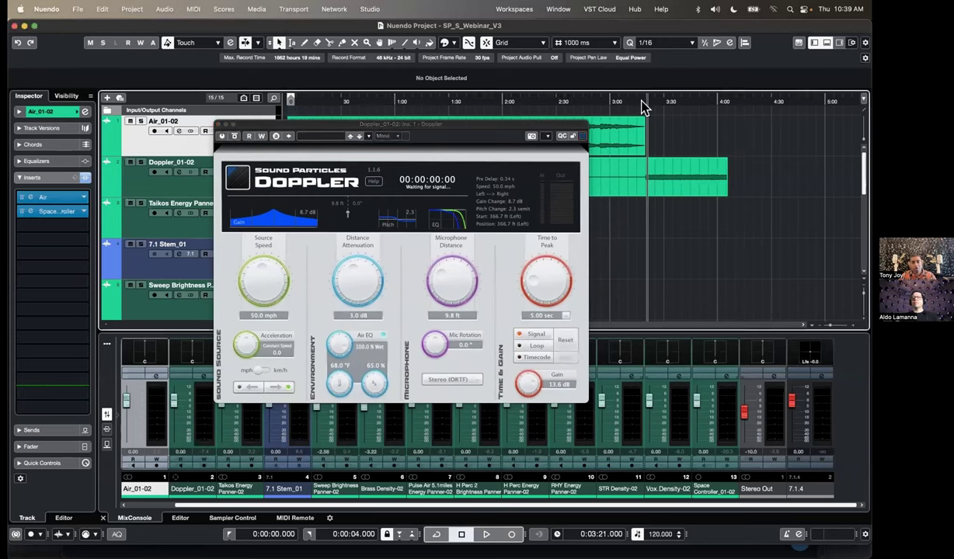
{"action": "left_click", "coordinate": [163, 180]}
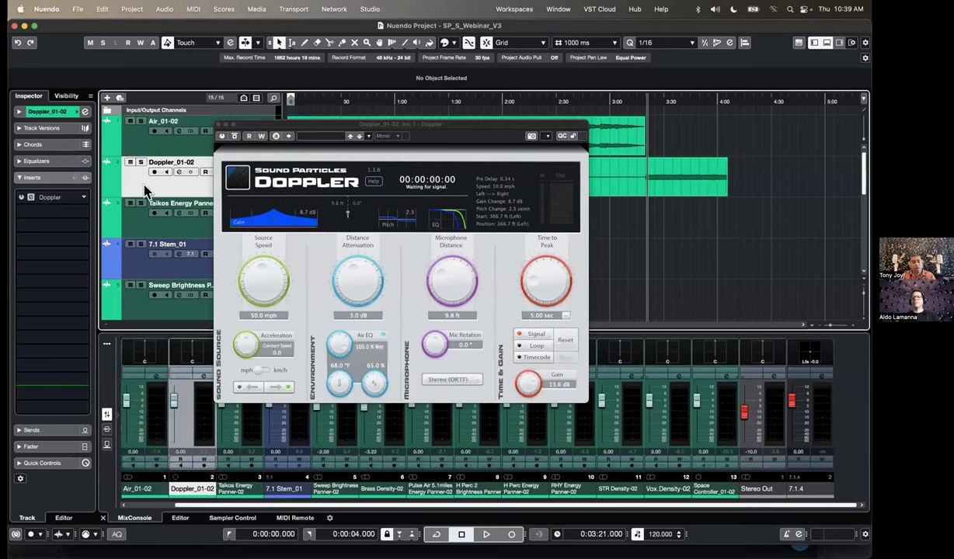
{"action": "key", "text": "space"}
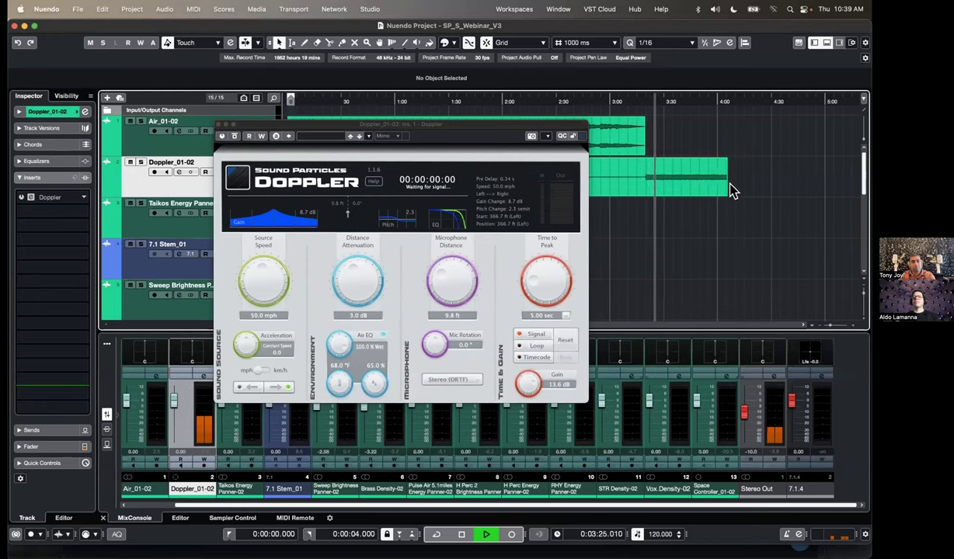
{"action": "key", "text": "space"}
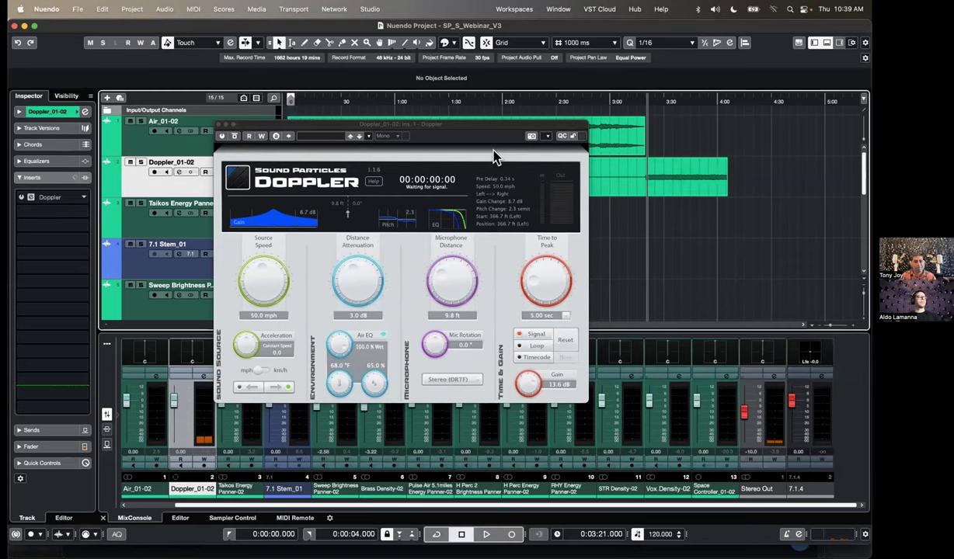
- Reactivate the Doppler plug-in and audition the Doppler_01-02 track with the effect from 3:21
{"action": "left_click", "coordinate": [221, 137]}
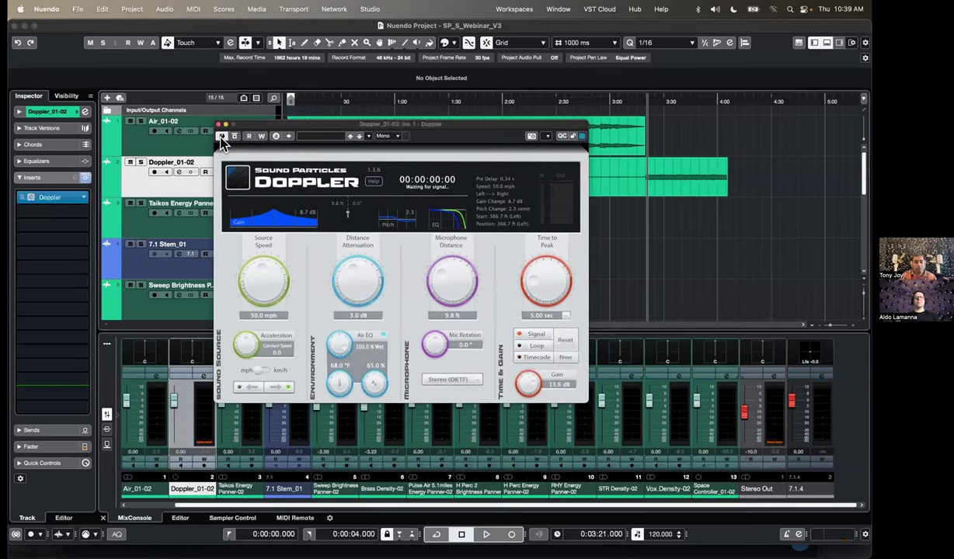
{"action": "key", "text": "space"}
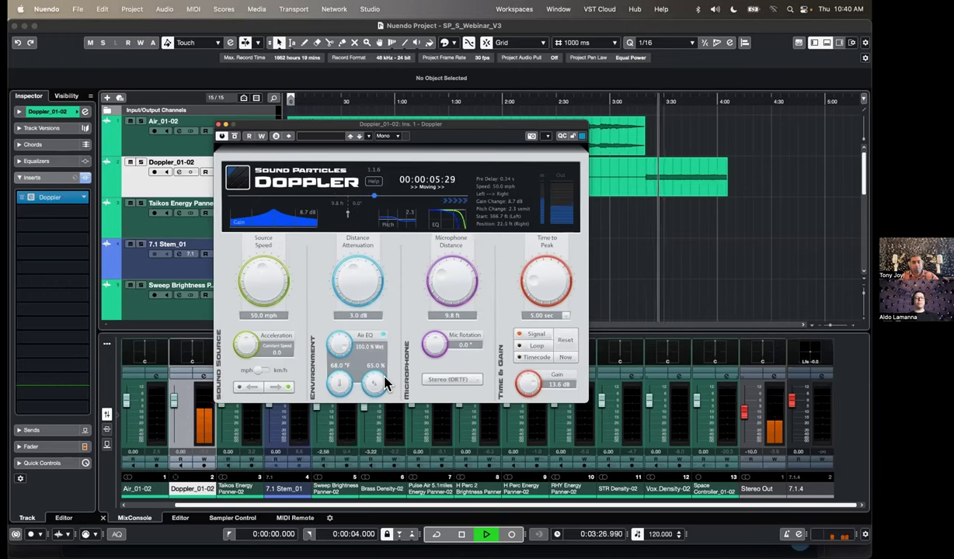
{"action": "key", "text": "space"}
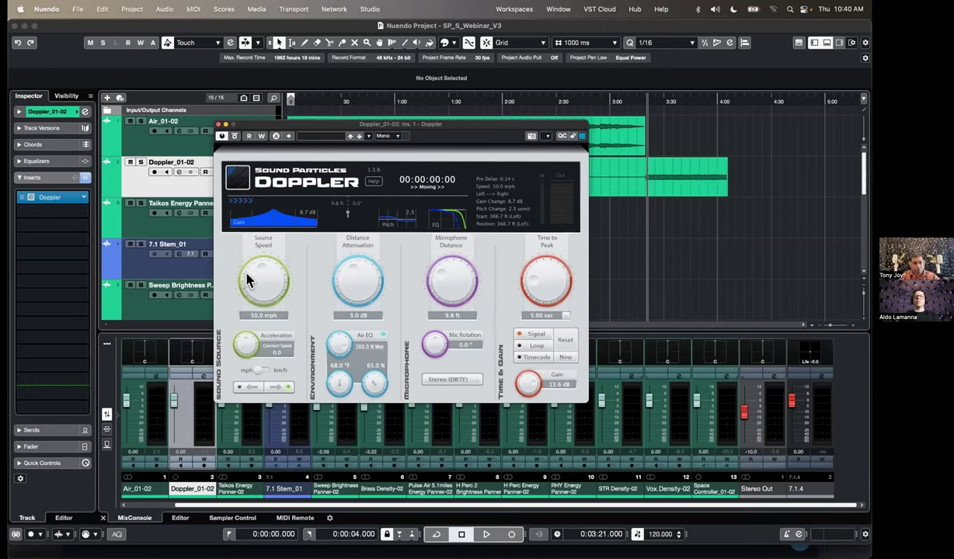
- Switch Doppler's units to km/h and set the air temperature to 27.2 °C and the humidity to 77.5 %
{"action": "left_click", "coordinate": [264, 371]}
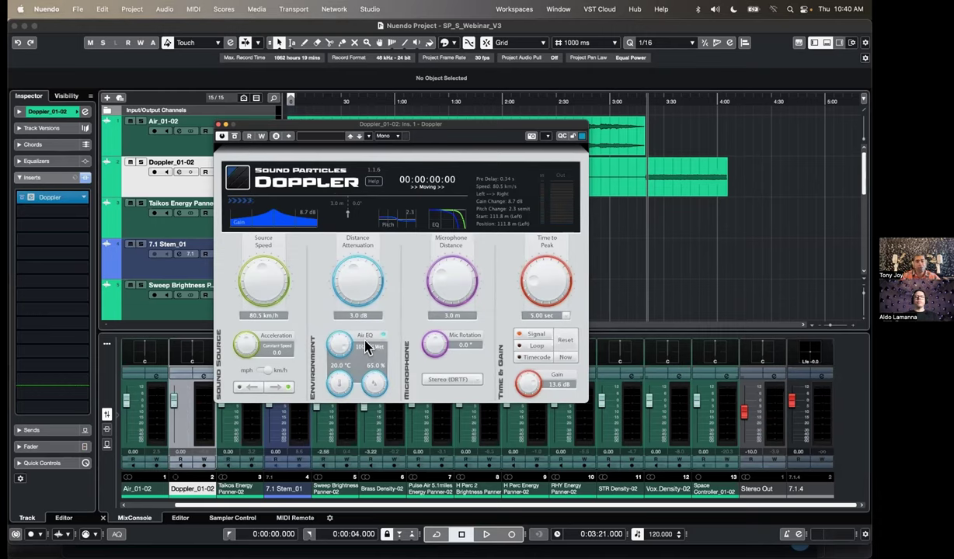
{"action": "left_click_drag", "start_coordinate": [333, 386], "coordinate": [370, 373]}
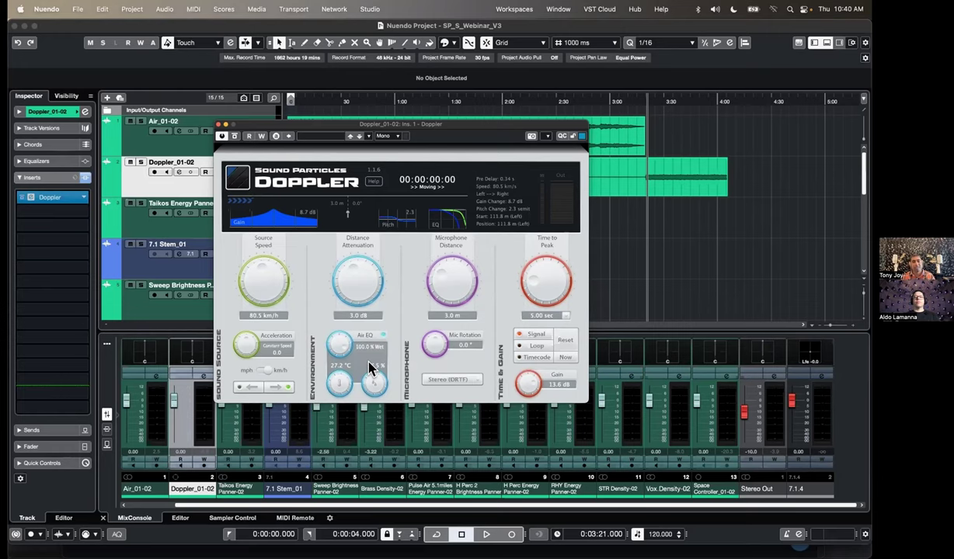
- Set Doppler's microphone rotation to -50.4° and its microphone distance to 9.6 m
{"action": "scroll", "coordinate": [445, 288], "scroll_direction": "up", "scroll_amount": 10}
{"action": "scroll", "coordinate": [445, 288], "scroll_direction": "down", "scroll_amount": 8}
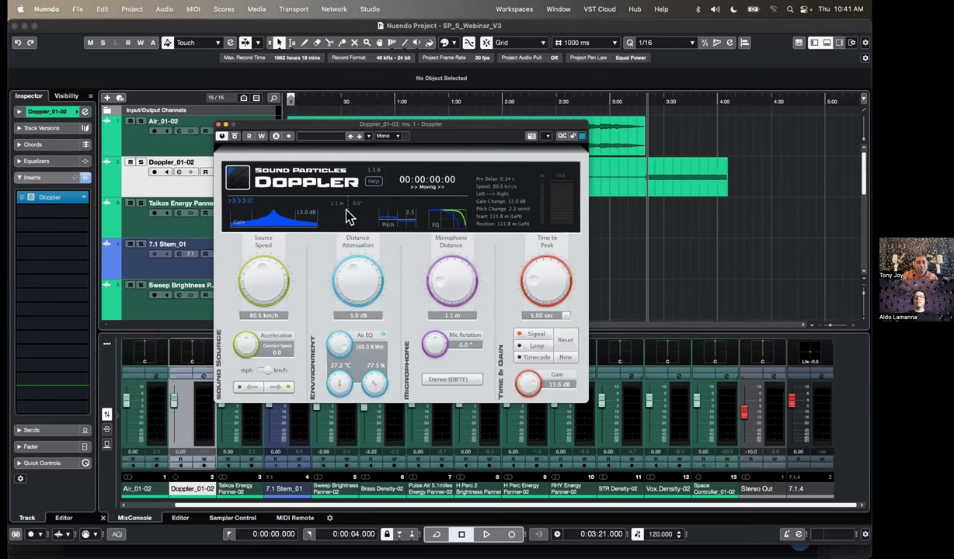
{"action": "mouse_move", "coordinate": [427, 340]}
{"action": "left_mouse_down"}
{"action": "mouse_move", "coordinate": [424, 362]}
{"action": "mouse_move", "coordinate": [437, 345]}
{"action": "left_mouse_up"}
{"action": "scroll", "coordinate": [443, 285], "scroll_direction": "up", "scroll_amount": 1}
{"action": "mouse_move", "coordinate": [441, 277]}
{"action": "left_mouse_down"}
{"action": "mouse_move", "coordinate": [436, 285]}
{"action": "mouse_move", "coordinate": [433, 269]}
{"action": "mouse_move", "coordinate": [436, 276]}
{"action": "mouse_move", "coordinate": [447, 252]}
{"action": "mouse_move", "coordinate": [444, 262]}
{"action": "left_mouse_up"}
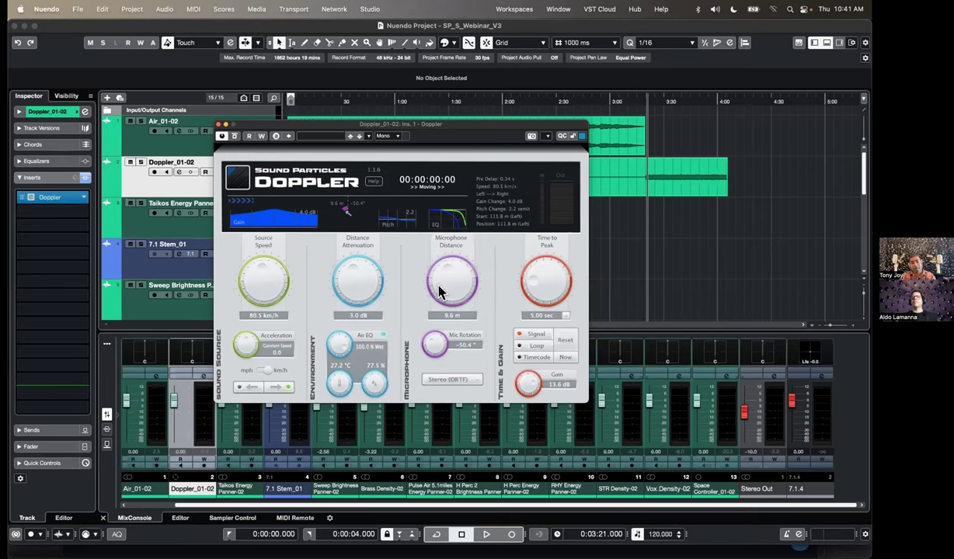
- Review Doppler's microphone format options and set its microphone rotation to 127.8°, closing the plug-in window when done
{"action": "left_click_drag", "start_coordinate": [432, 340], "coordinate": [434, 345]}
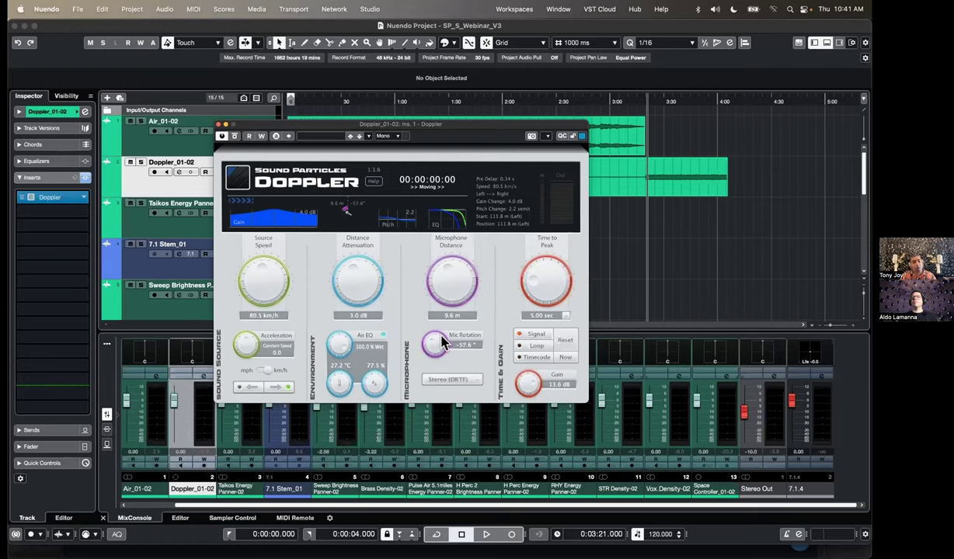
{"action": "left_click_drag", "start_coordinate": [415, 126], "coordinate": [417, 108]}
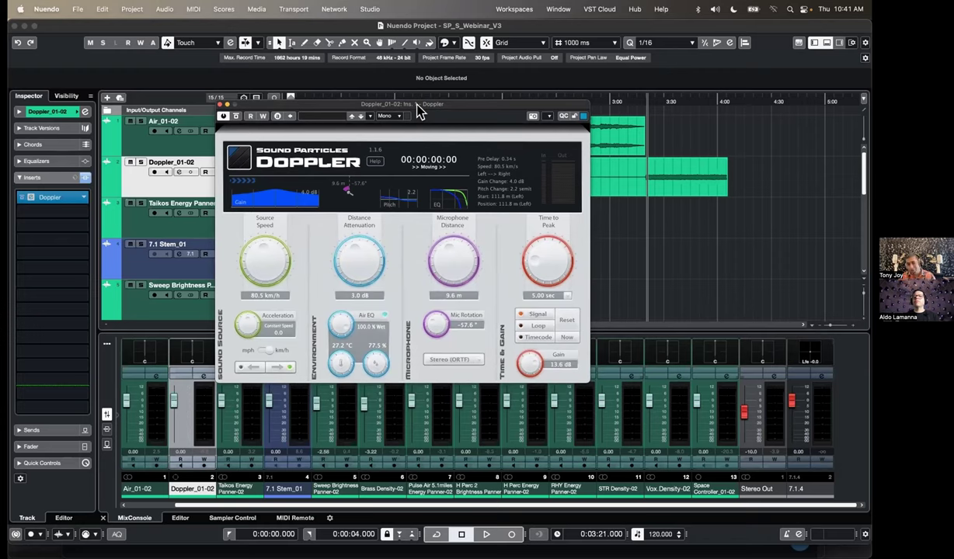
{"action": "left_click", "coordinate": [475, 359]}
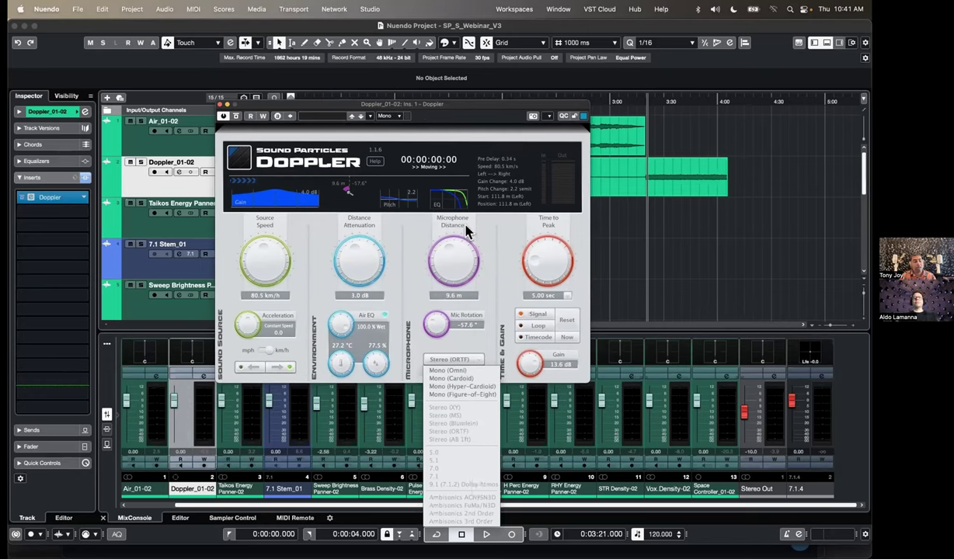
{"action": "left_click", "coordinate": [496, 264]}
{"action": "left_click_drag", "start_coordinate": [436, 323], "coordinate": [445, 295]}
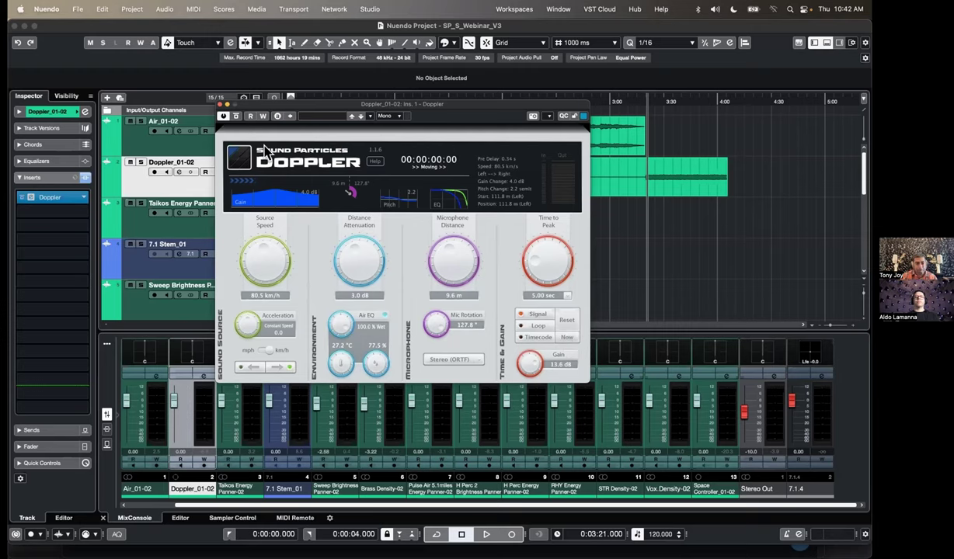
{"action": "left_click", "coordinate": [223, 106]}
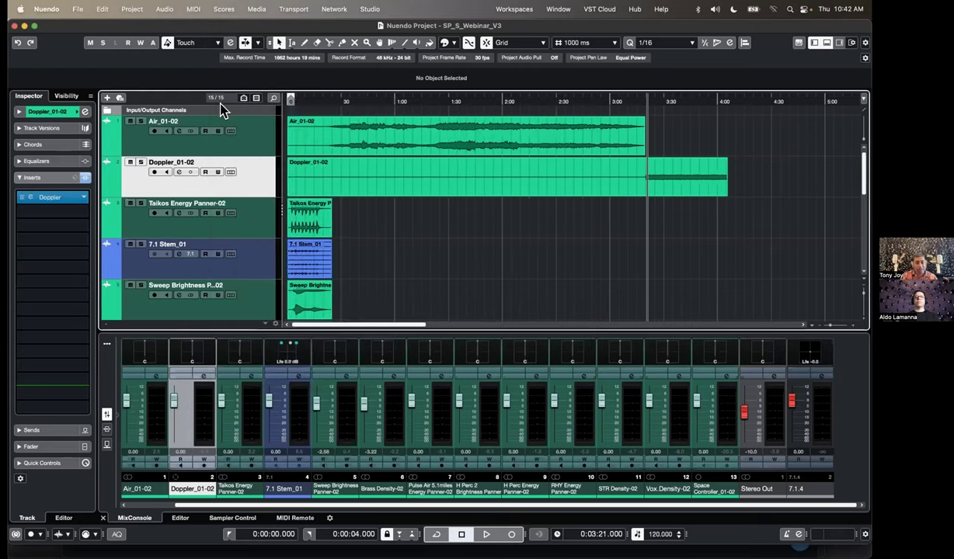
- Open the Energy Panner insert of the Taikos Energy Panner-02 track
{"action": "left_click", "coordinate": [296, 100]}
{"action": "left_click", "coordinate": [149, 222]}
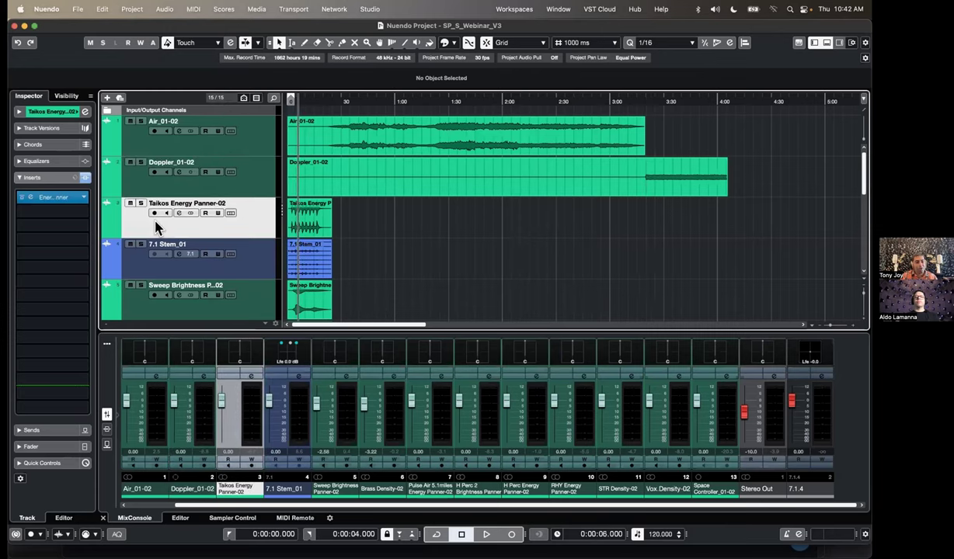
{"action": "left_click", "coordinate": [30, 197]}
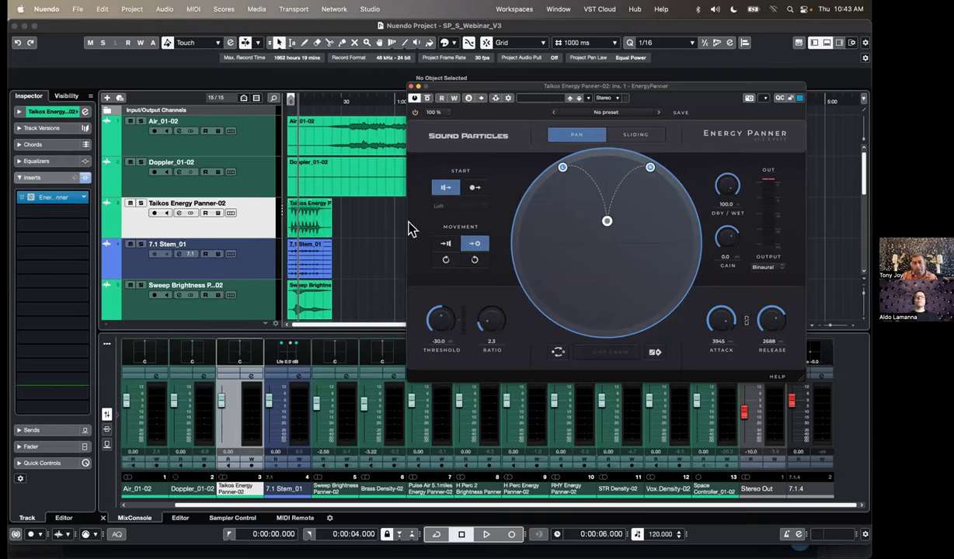
- Solo the Taikos Energy Panner-02 track and place the playhead at 3 seconds
{"action": "left_click", "coordinate": [233, 224]}
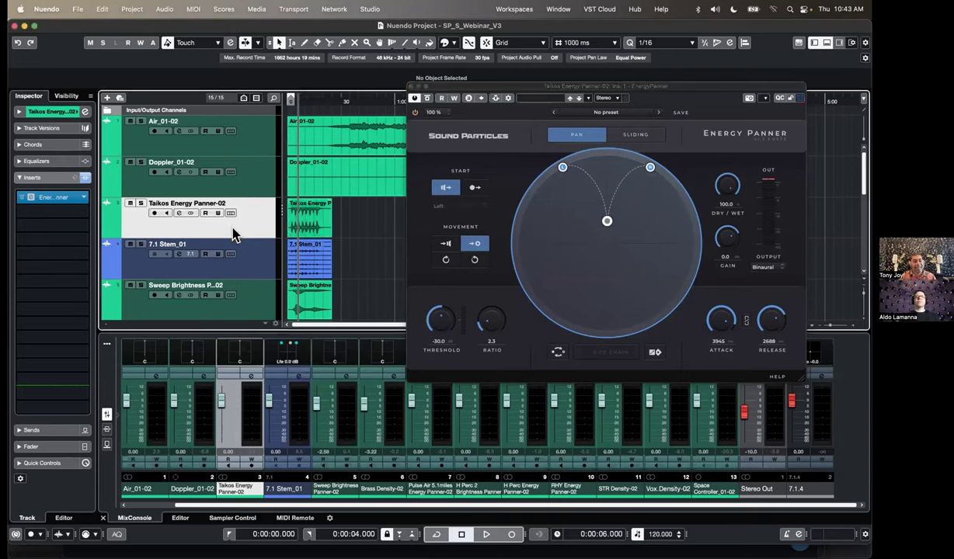
{"action": "left_click", "coordinate": [292, 101]}
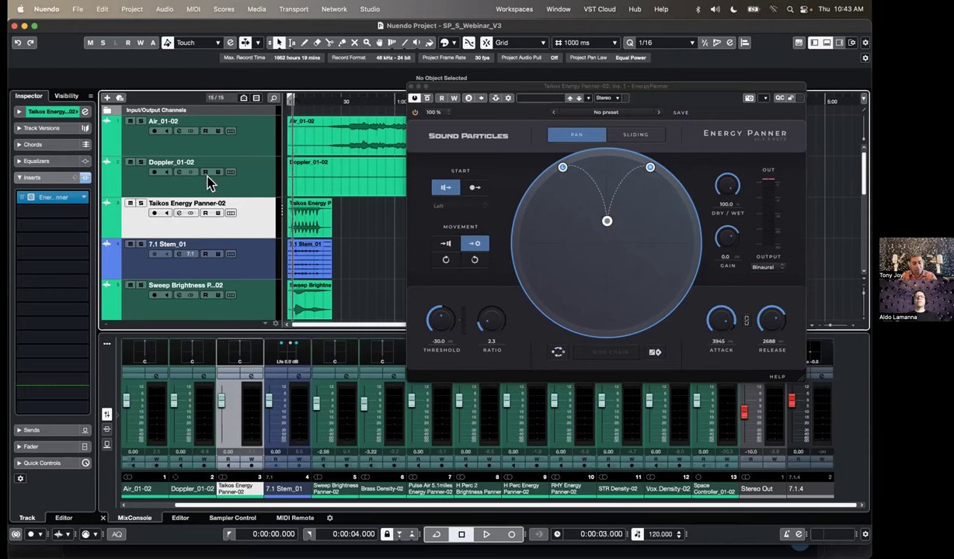
{"action": "key", "text": "s"}
{"action": "key", "text": "h"}
{"action": "key", "text": "h"}
{"action": "key", "text": "h"}
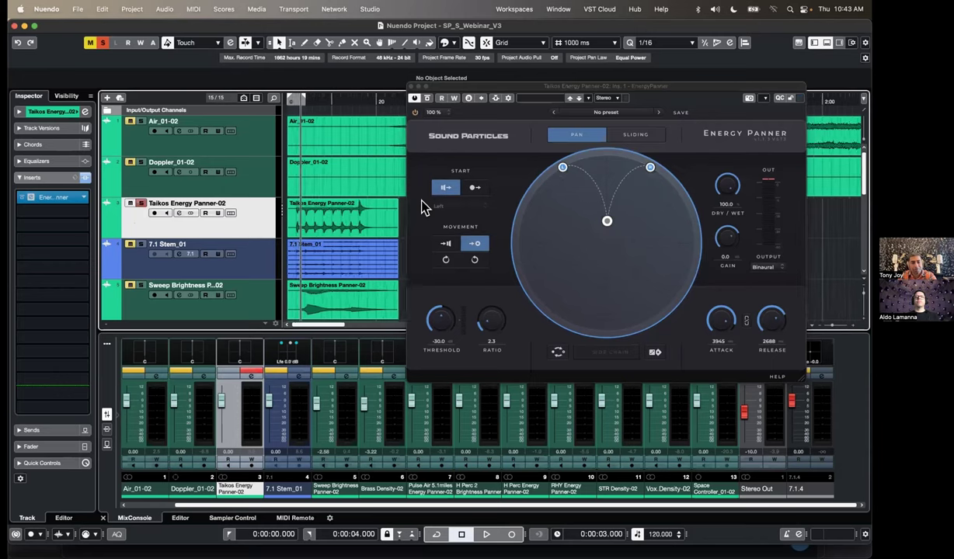
- Play the Taikos track from 3 seconds and compare it with Energy Panner bypassed and active
{"action": "key", "text": "space"}
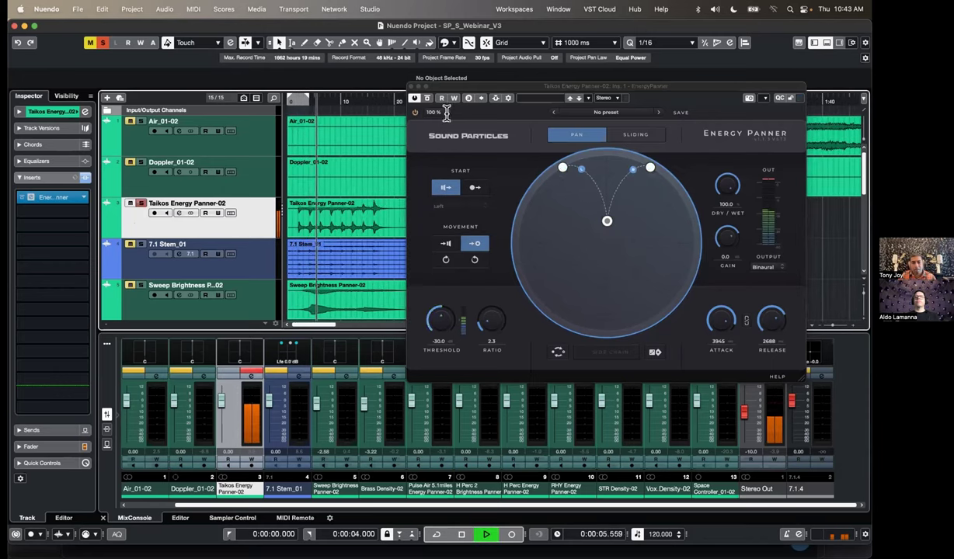
{"action": "left_click", "coordinate": [426, 99]}
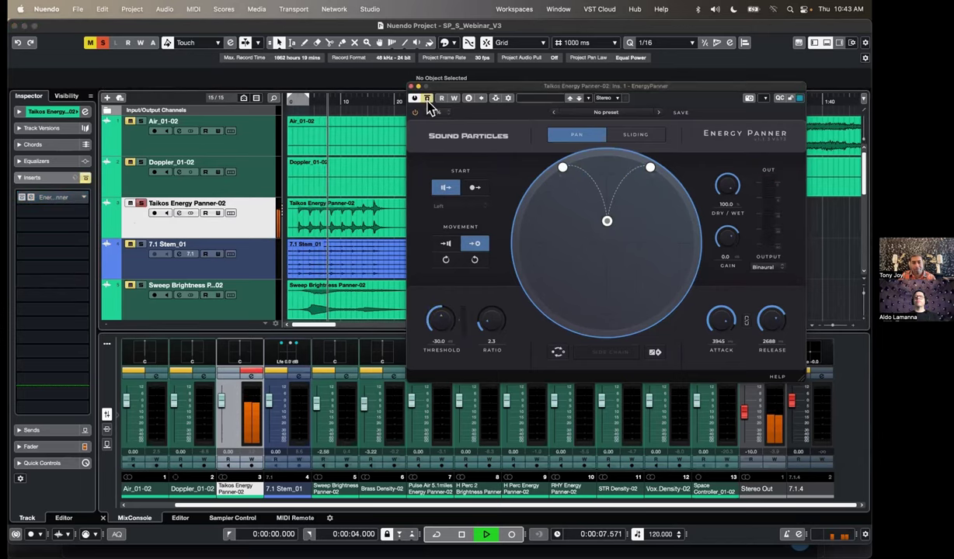
{"action": "left_click", "coordinate": [426, 99]}
- Move Energy Panner's destination point behind the listener during playback, then stop and bring it back to the circle's centre
{"action": "left_click_drag", "start_coordinate": [606, 223], "coordinate": [613, 273]}
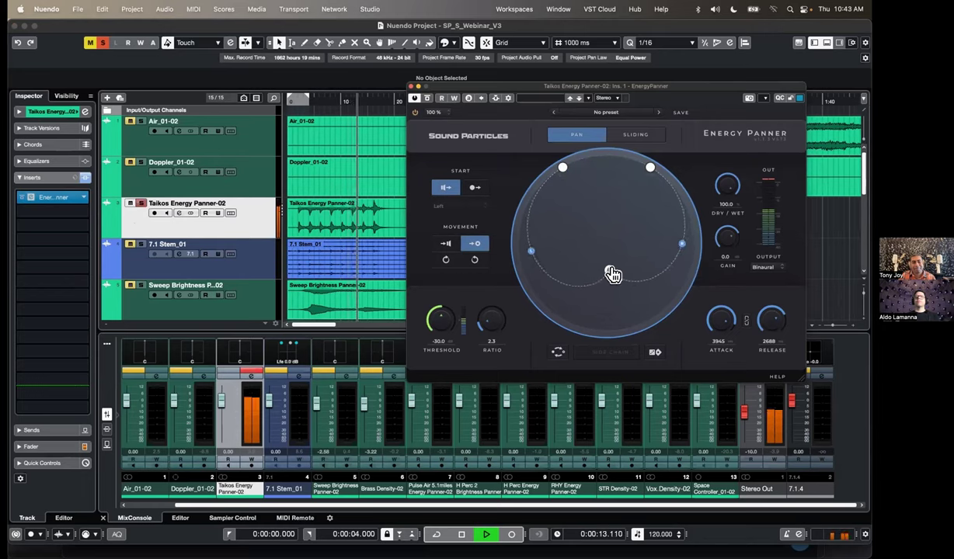
{"action": "key", "text": "space"}
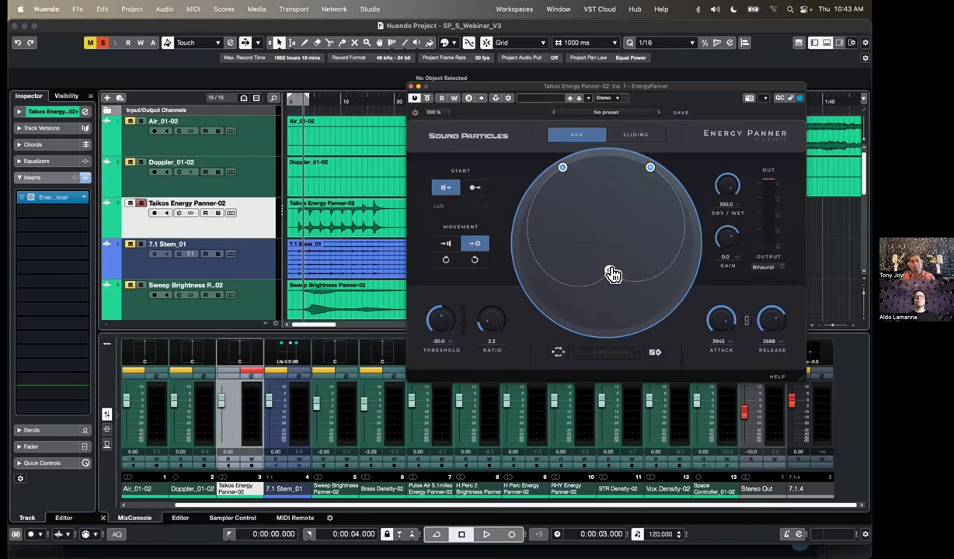
{"action": "left_click_drag", "start_coordinate": [612, 274], "coordinate": [612, 238]}
{"action": "left_click_drag", "start_coordinate": [598, 245], "coordinate": [606, 244]}
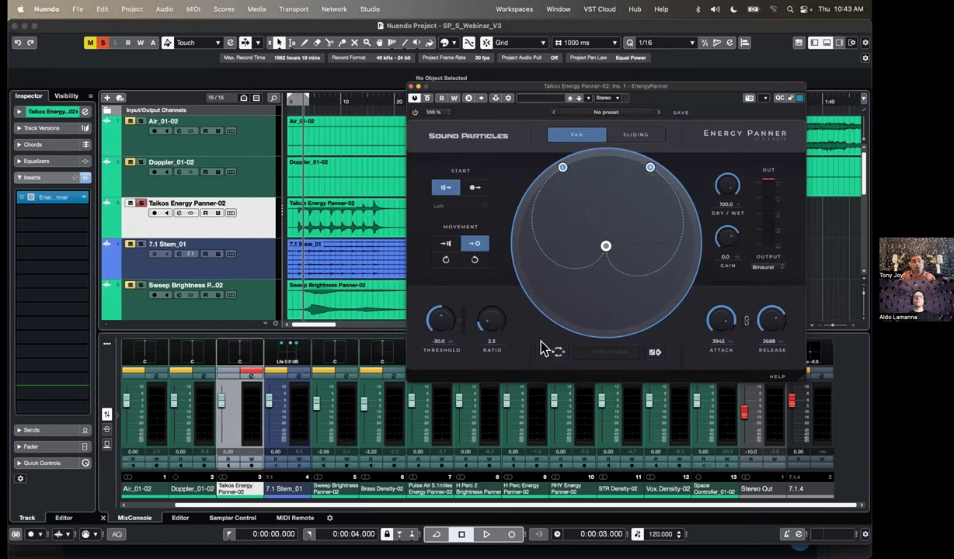
- Make Energy Panner start from a custom point in front of the listener, moving to the speakers, and audition it briefly
{"action": "left_click_drag", "start_coordinate": [603, 245], "coordinate": [608, 207]}
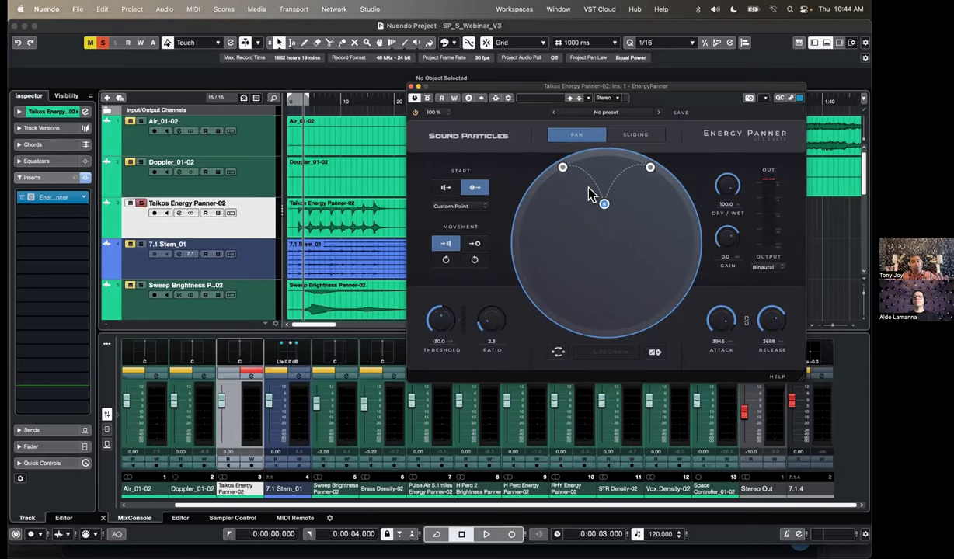
{"action": "key", "text": "space"}
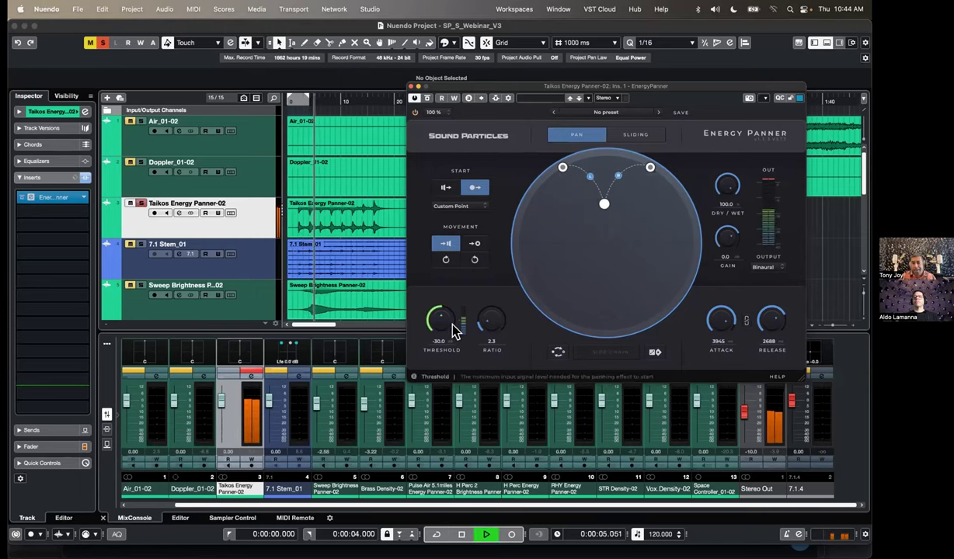
{"action": "key", "text": "space"}
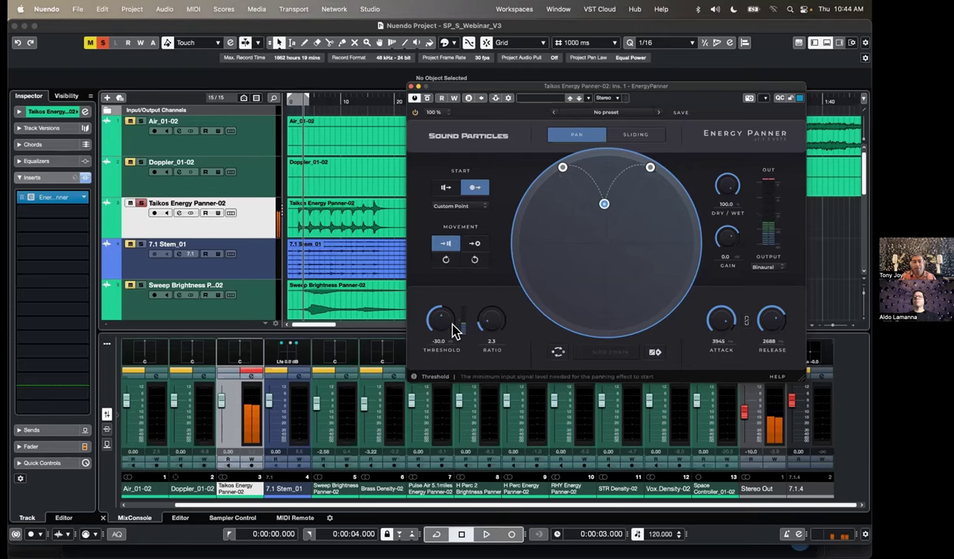
- Set Energy Panner's movement to move-to-point, with the start point at the front edge and the destination nearer the centre
{"action": "left_click", "coordinate": [471, 247]}
{"action": "left_click_drag", "start_coordinate": [601, 206], "coordinate": [607, 220]}
{"action": "left_click_drag", "start_coordinate": [565, 168], "coordinate": [604, 155]}
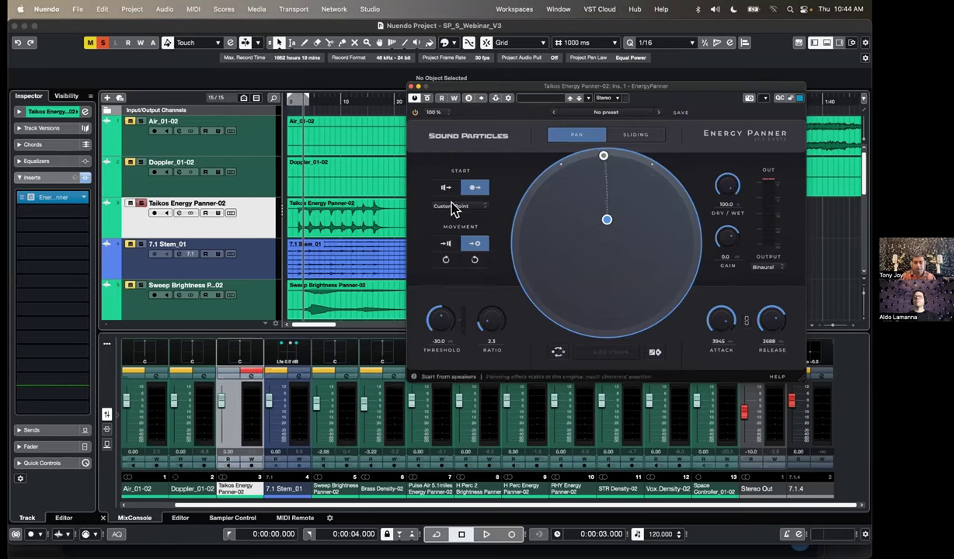
- Try Energy Panner's move-to-speakers and counter-clockwise movements, ending on move-to-point
{"action": "left_click", "coordinate": [445, 246]}
{"action": "left_click", "coordinate": [474, 245]}
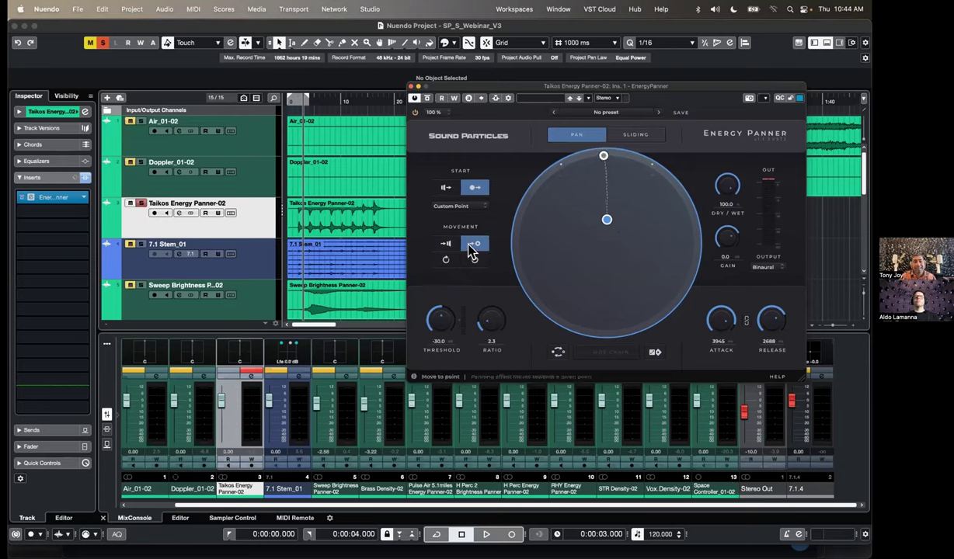
{"action": "left_click", "coordinate": [474, 260]}
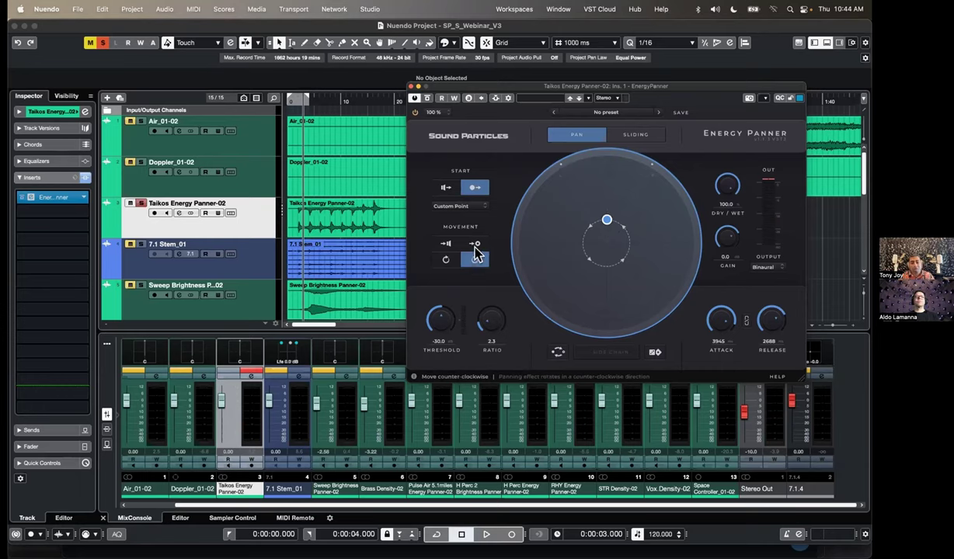
{"action": "left_click", "coordinate": [474, 246]}
- Place Energy Panner's start point just left of front centre and its destination point behind and to the right of the listener
{"action": "left_click_drag", "start_coordinate": [606, 219], "coordinate": [609, 205]}
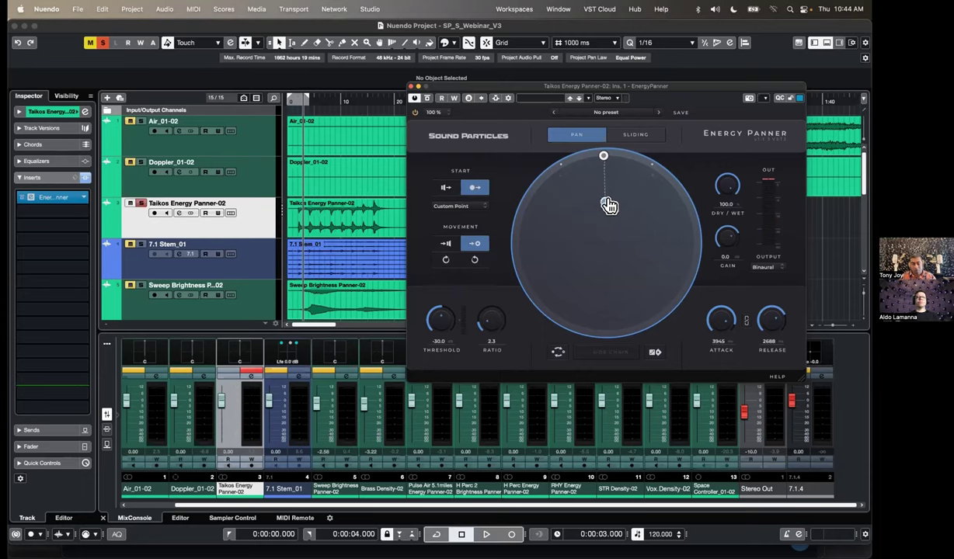
{"action": "left_click_drag", "start_coordinate": [606, 206], "coordinate": [603, 159]}
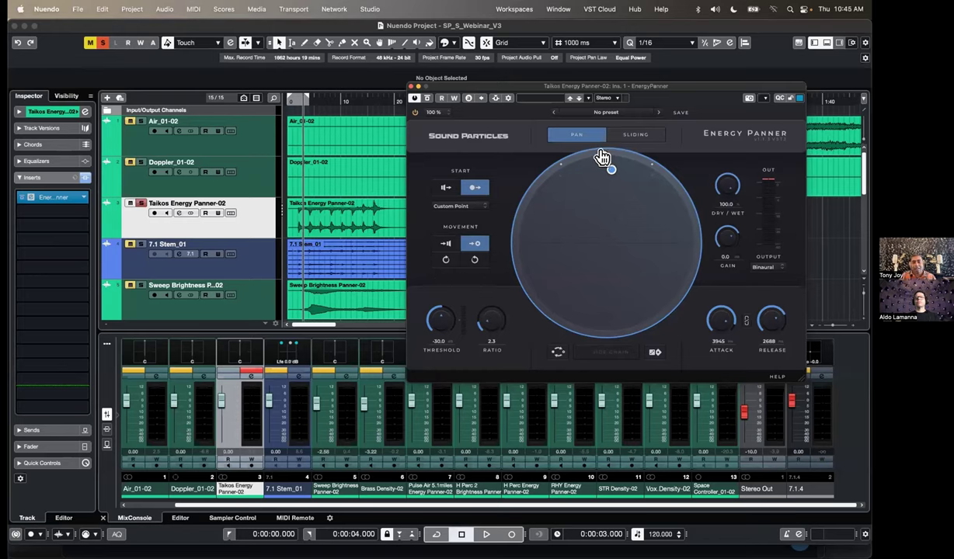
{"action": "left_click", "coordinate": [599, 154]}
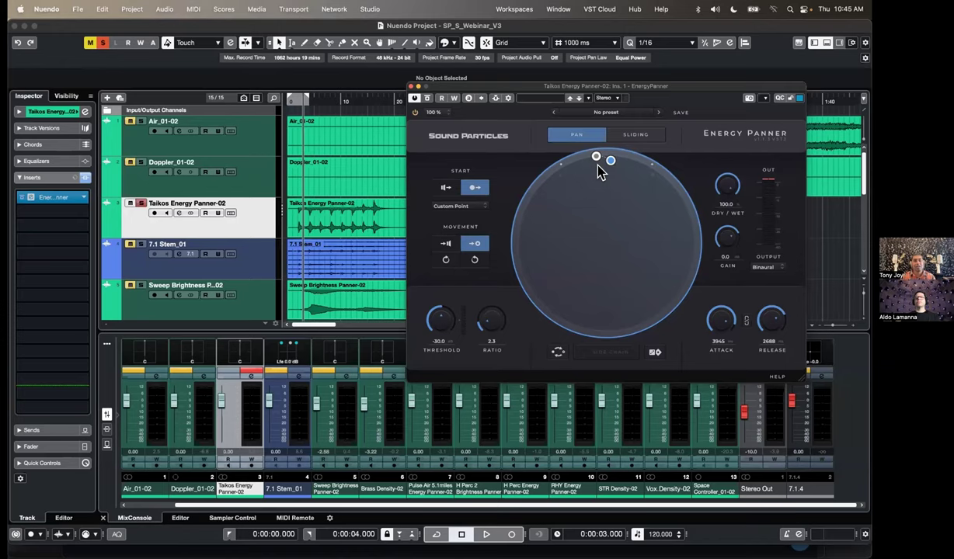
{"action": "left_click_drag", "start_coordinate": [598, 165], "coordinate": [618, 168]}
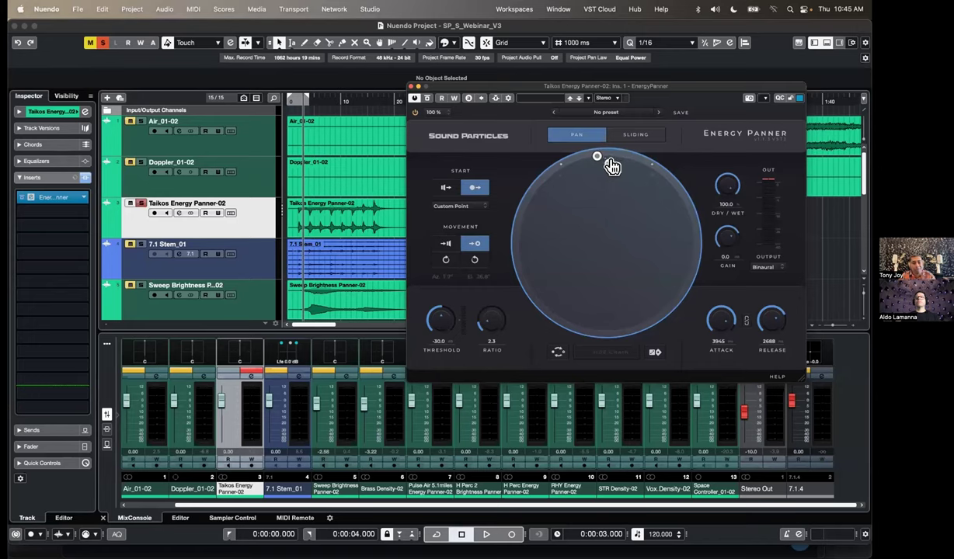
{"action": "left_click_drag", "start_coordinate": [611, 162], "coordinate": [646, 272]}
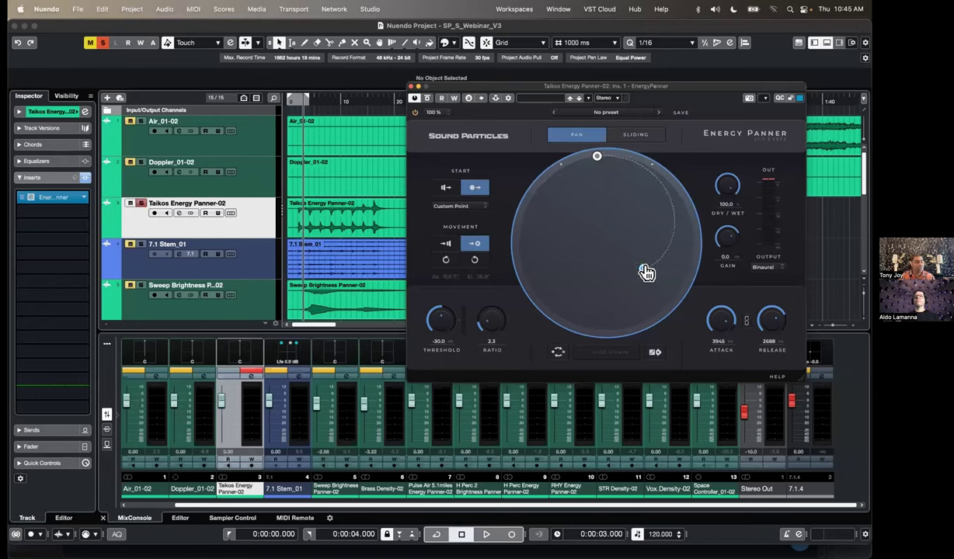
- Audition the Taikos track from 3 seconds with Energy Panner's front to rear-right panning path in Pan mode
{"action": "key", "text": "space"}
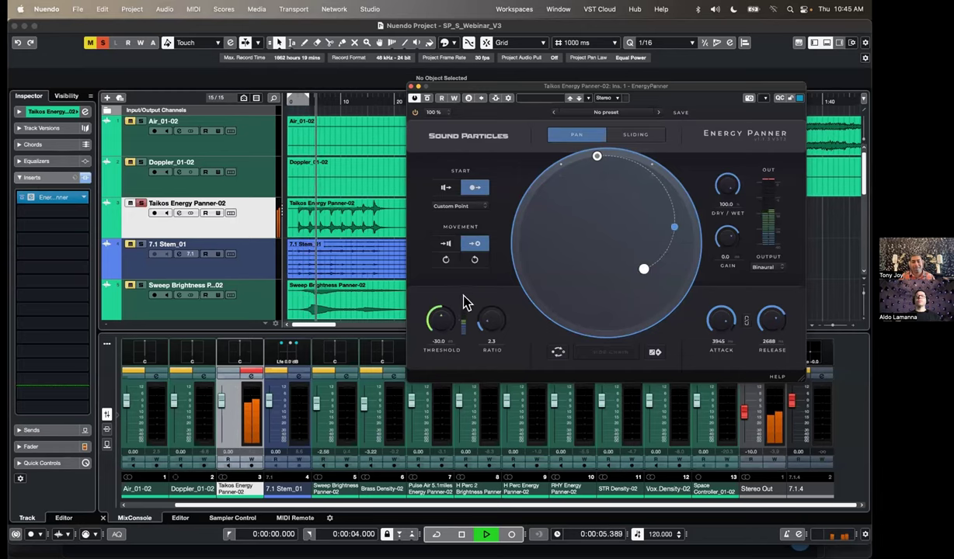
{"action": "key", "text": "space"}
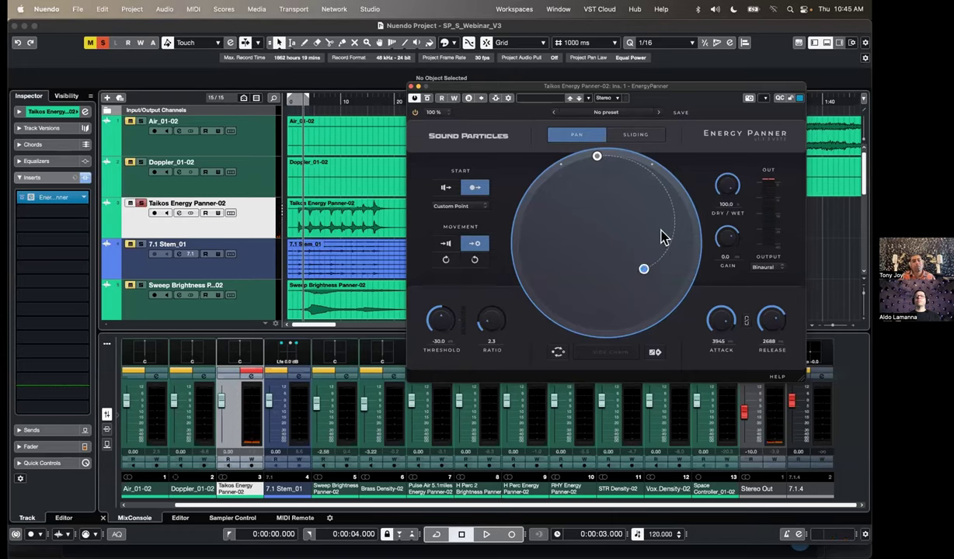
{"action": "key", "text": "space"}
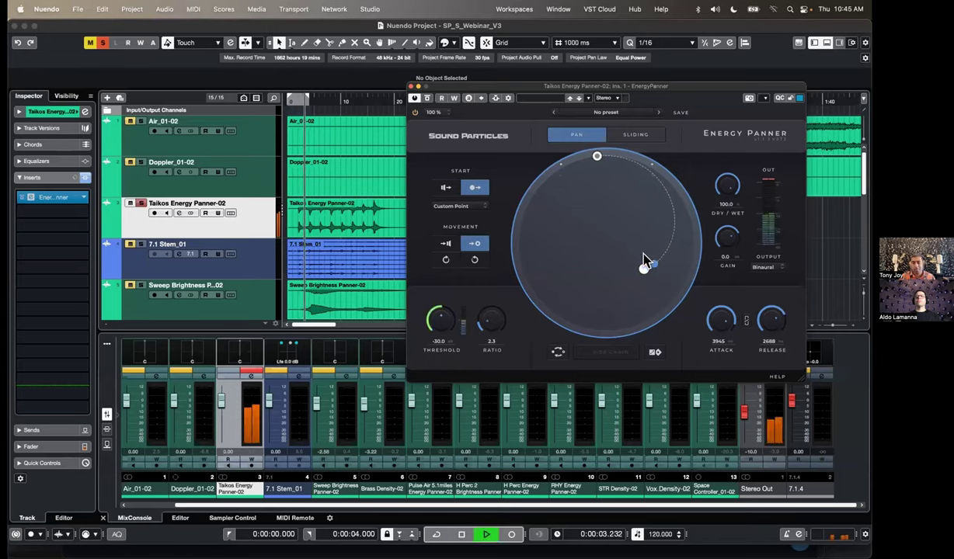
{"action": "key", "text": "space"}
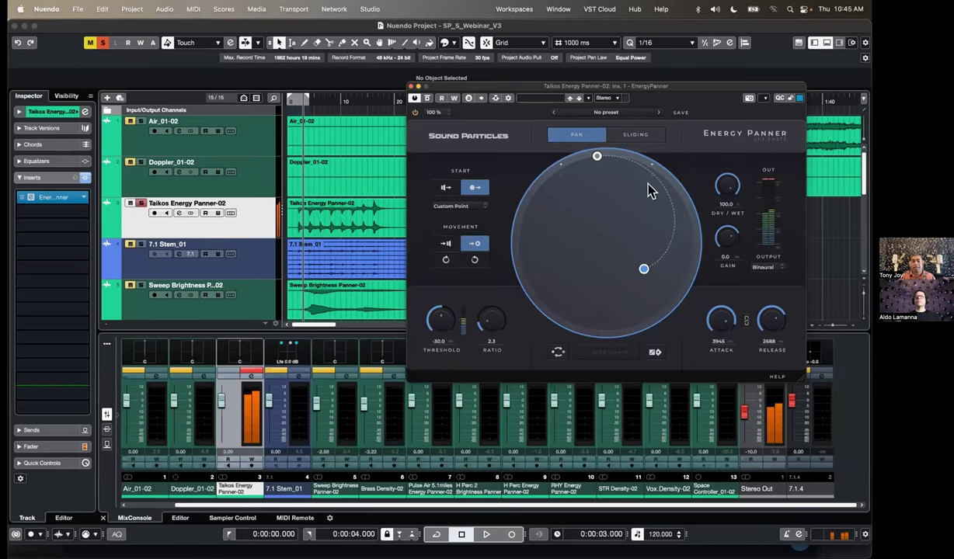
- Audition Energy Panner's Sliding mode while raising the ratio to 21.7, then return to Pan mode
{"action": "left_click", "coordinate": [635, 135]}
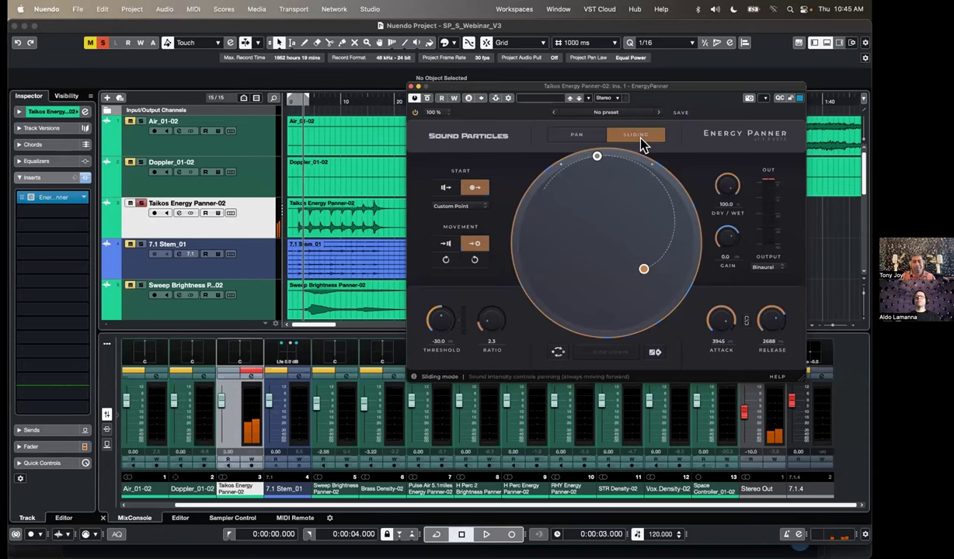
{"action": "key", "text": "space"}
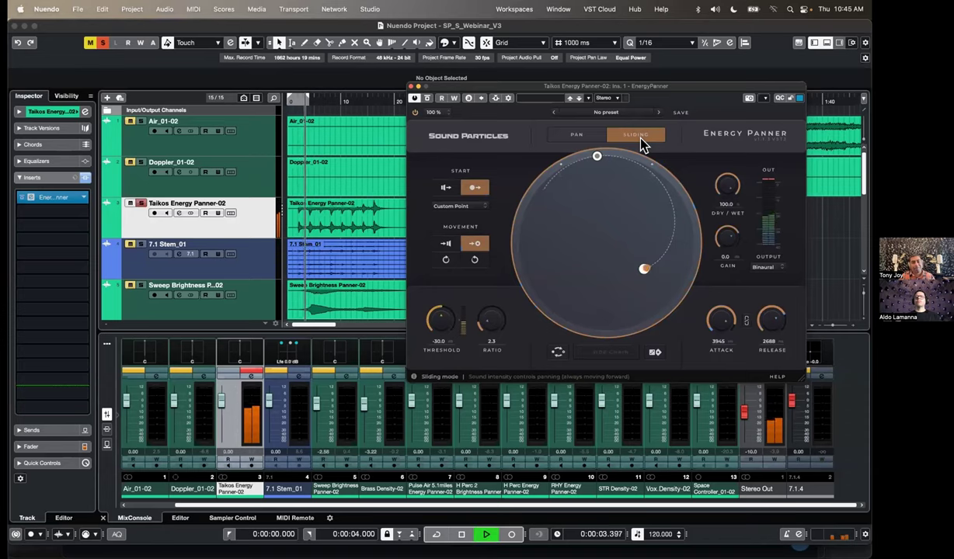
{"action": "left_click_drag", "start_coordinate": [488, 331], "coordinate": [491, 288]}
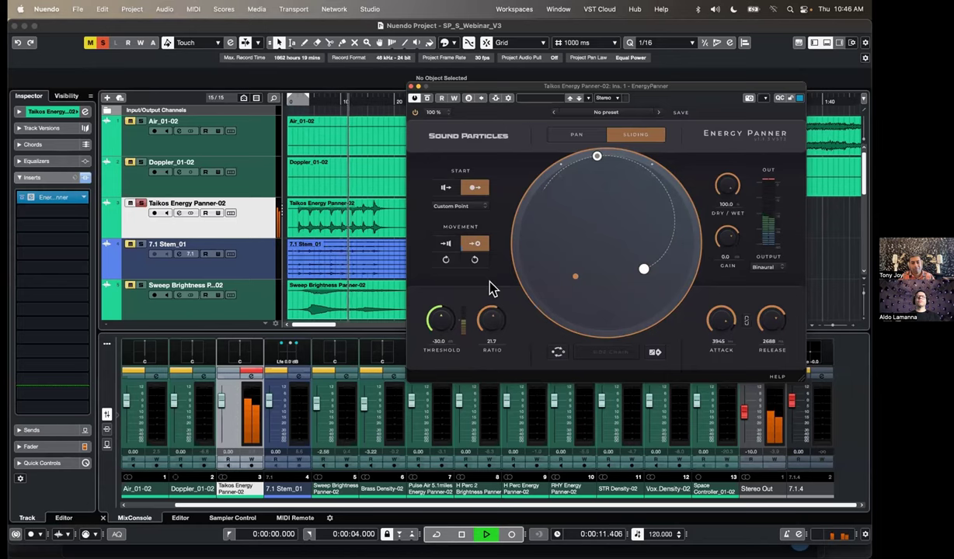
{"action": "key", "text": "space"}
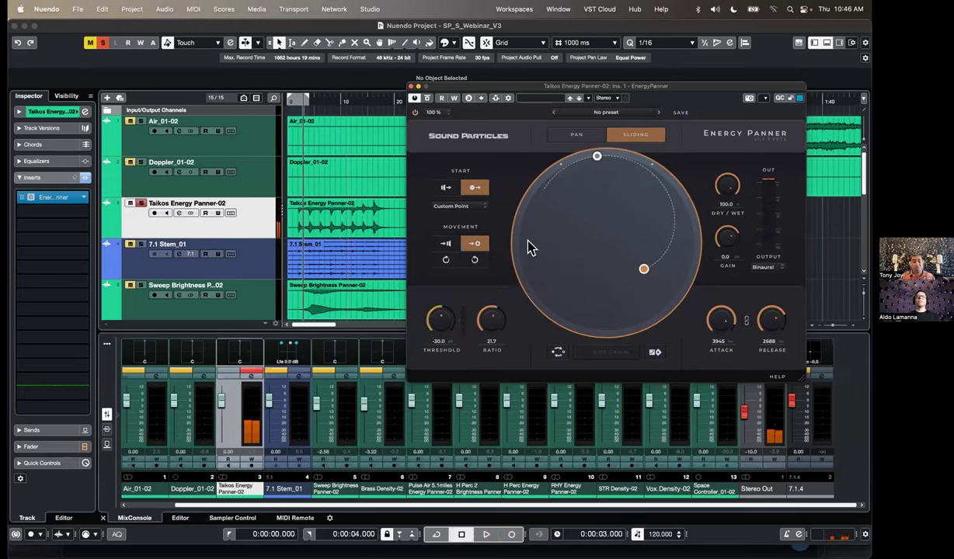
{"action": "left_click", "coordinate": [578, 136]}
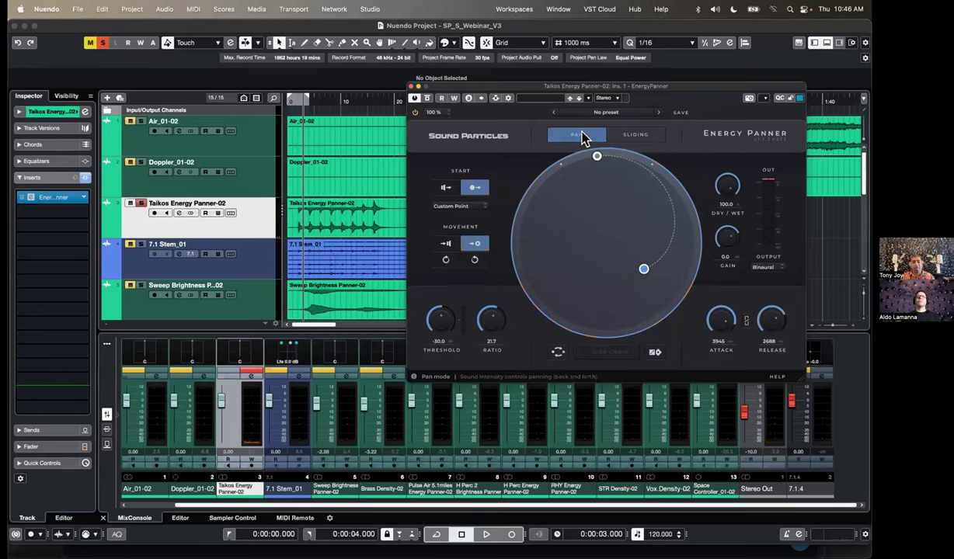
- Unsolo the Taikos track and audition the mix from 3 seconds with the 7.1 Stem_01 track's Energy Panner open
{"action": "left_click", "coordinate": [140, 203]}
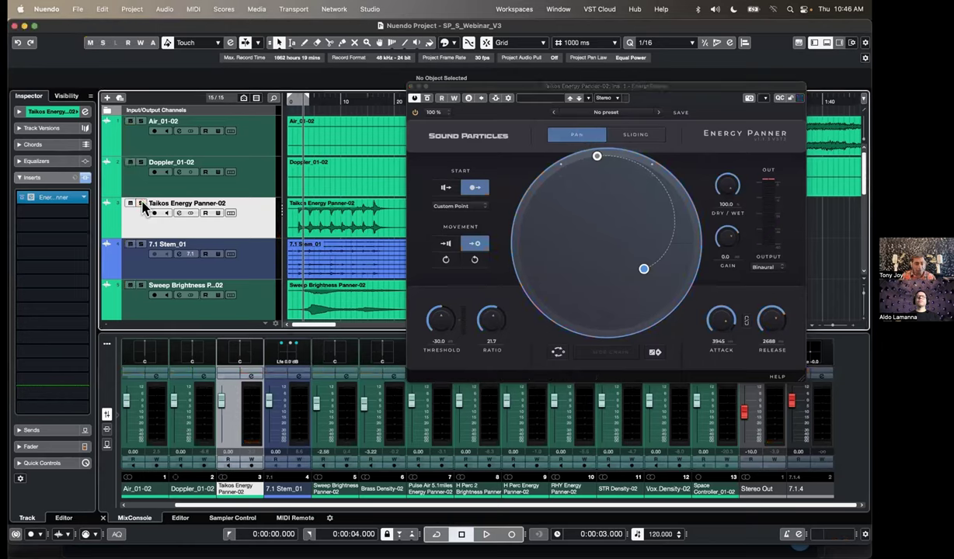
{"action": "left_click", "coordinate": [130, 253]}
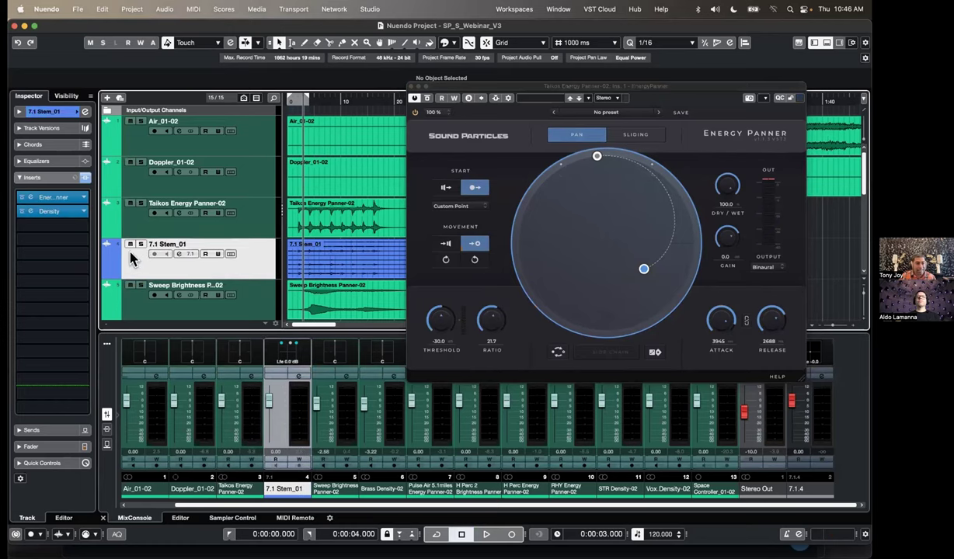
{"action": "left_click", "coordinate": [53, 197]}
{"action": "key", "text": "space"}
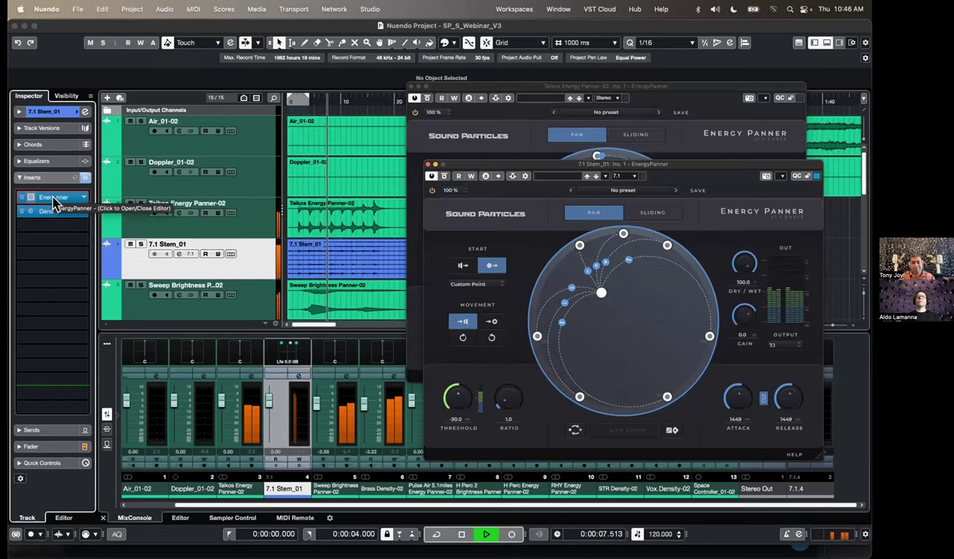
{"action": "key", "text": "space"}
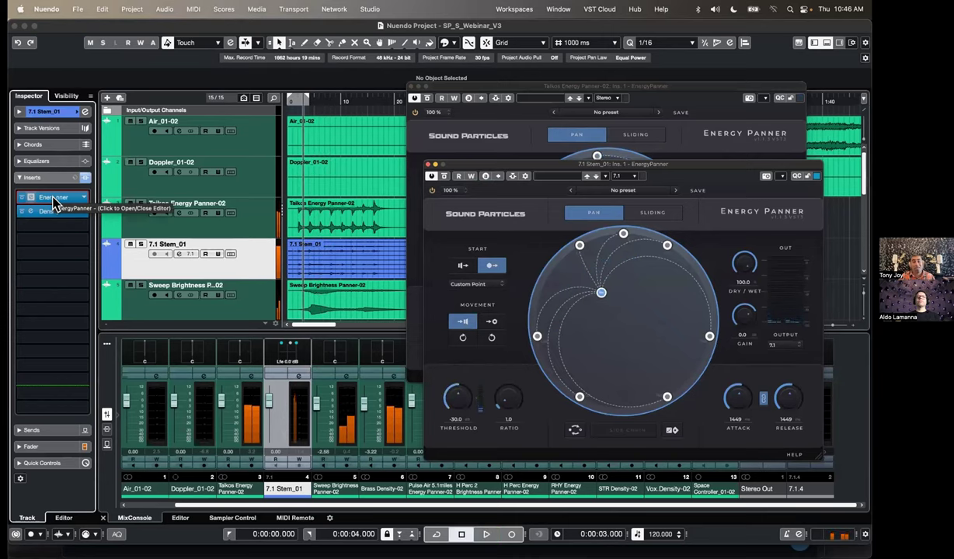
{"action": "left_click_drag", "start_coordinate": [695, 171], "coordinate": [628, 89]}
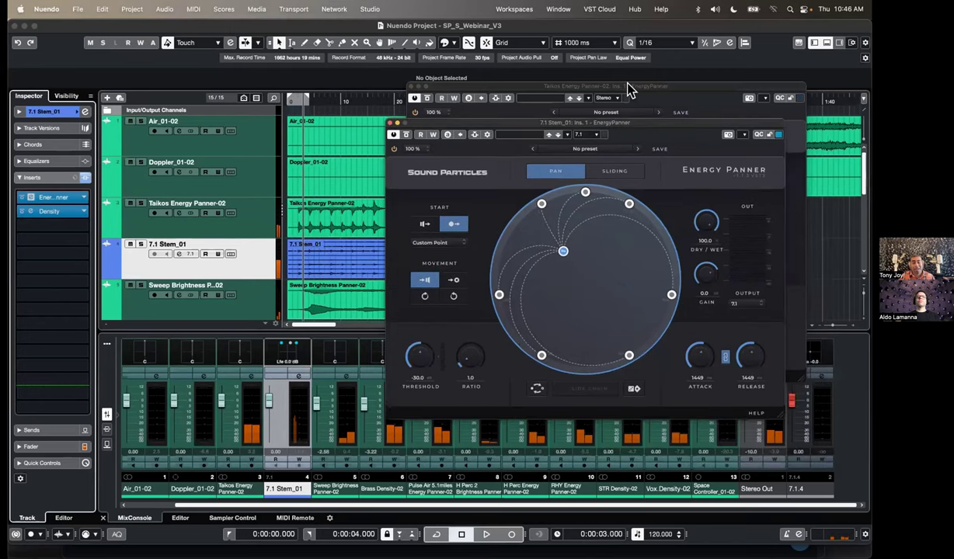
- Examine the output formats available in the 7.1 Stem_01 Energy Panner, keep 7.1, and close the plug-in
{"action": "left_click", "coordinate": [723, 262]}
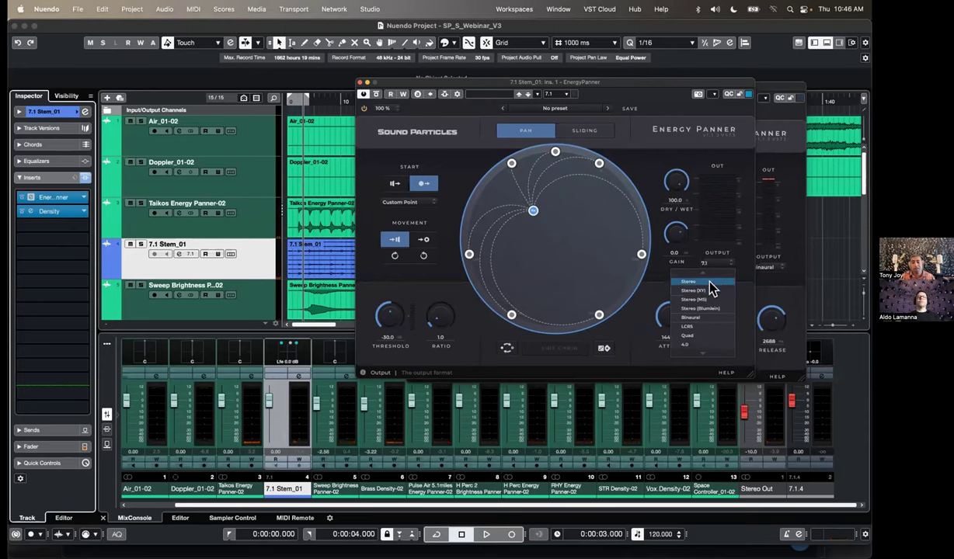
{"action": "scroll", "coordinate": [710, 330], "scroll_direction": "down", "scroll_amount": 3}
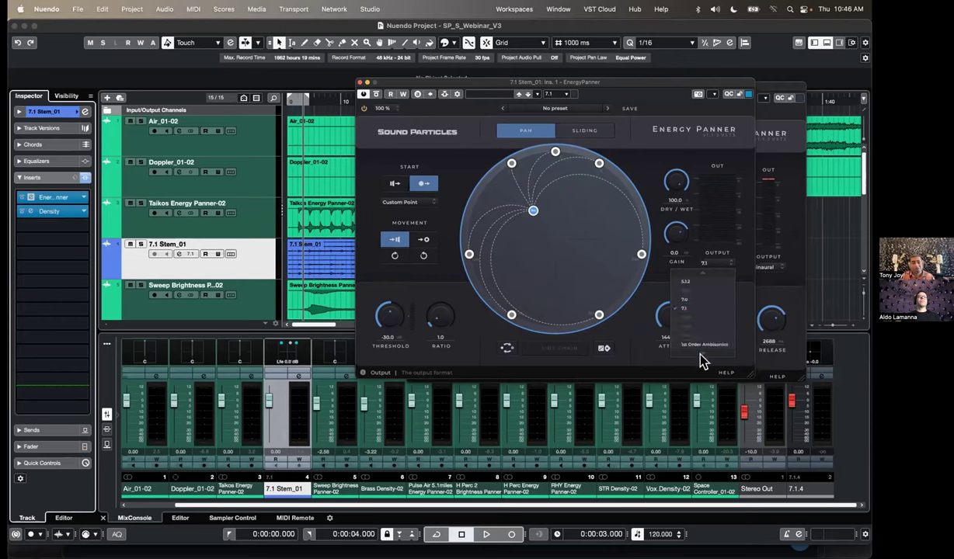
{"action": "scroll", "coordinate": [705, 311], "scroll_direction": "down", "scroll_amount": 3}
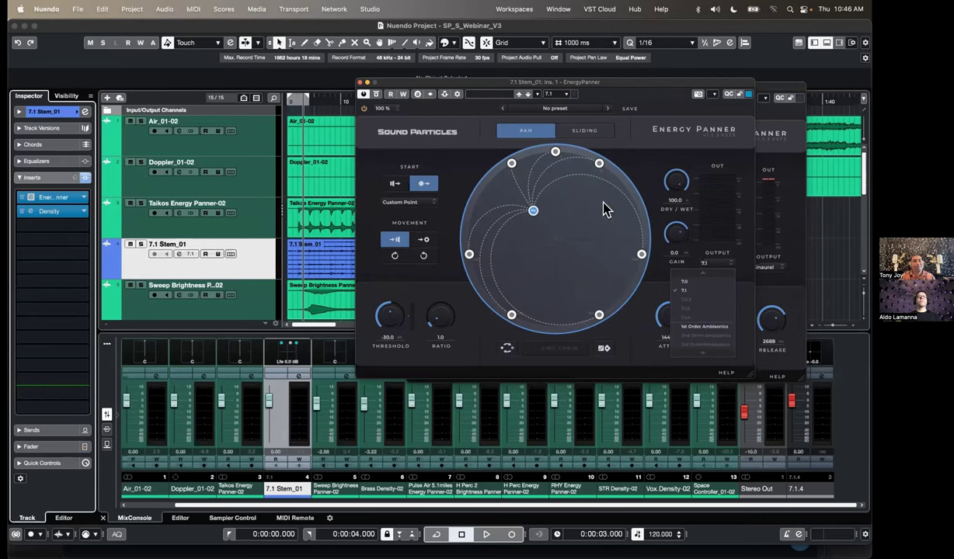
{"action": "left_click", "coordinate": [626, 136]}
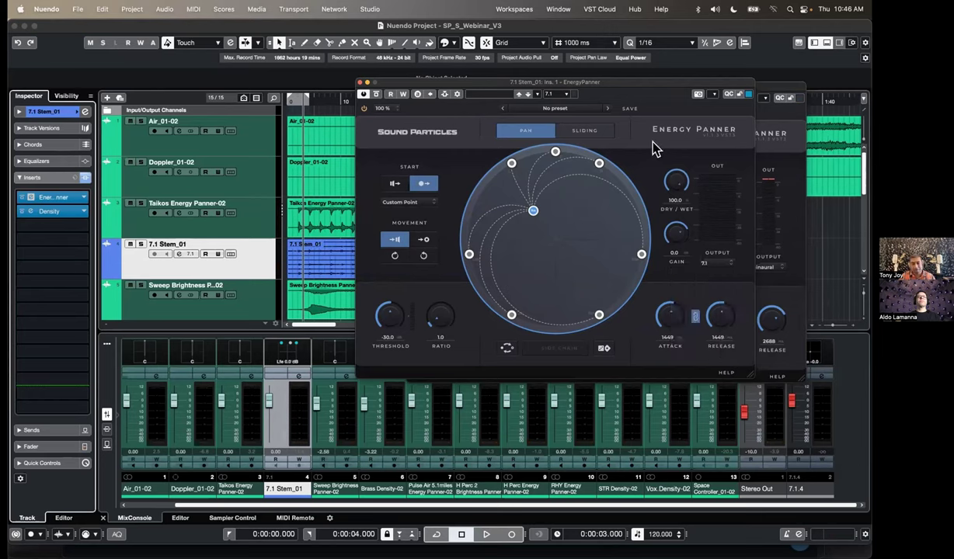
{"action": "left_click", "coordinate": [359, 83]}
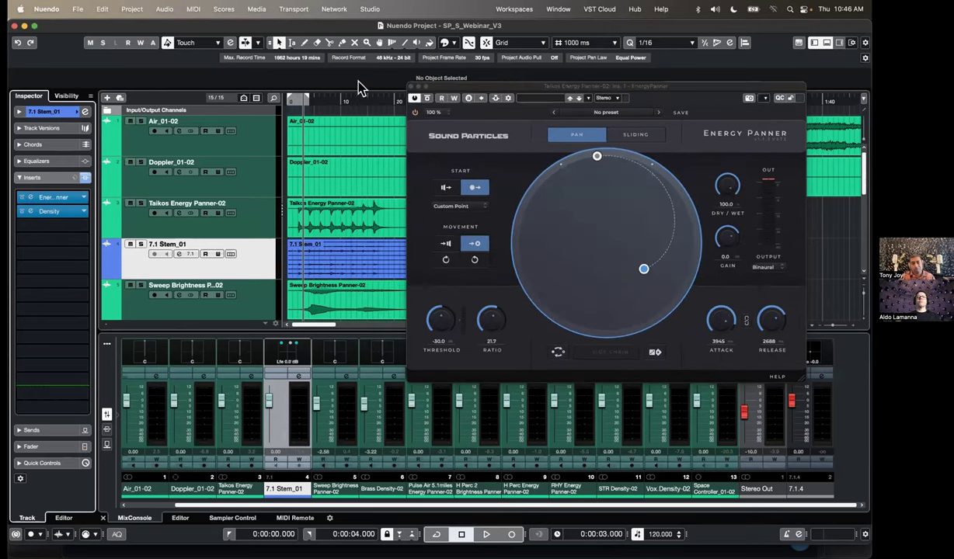
- Set the Taikos Energy Panner to start from the speakers and place its destination point in front of the listener, slightly left of centre
{"action": "left_click", "coordinate": [447, 187]}
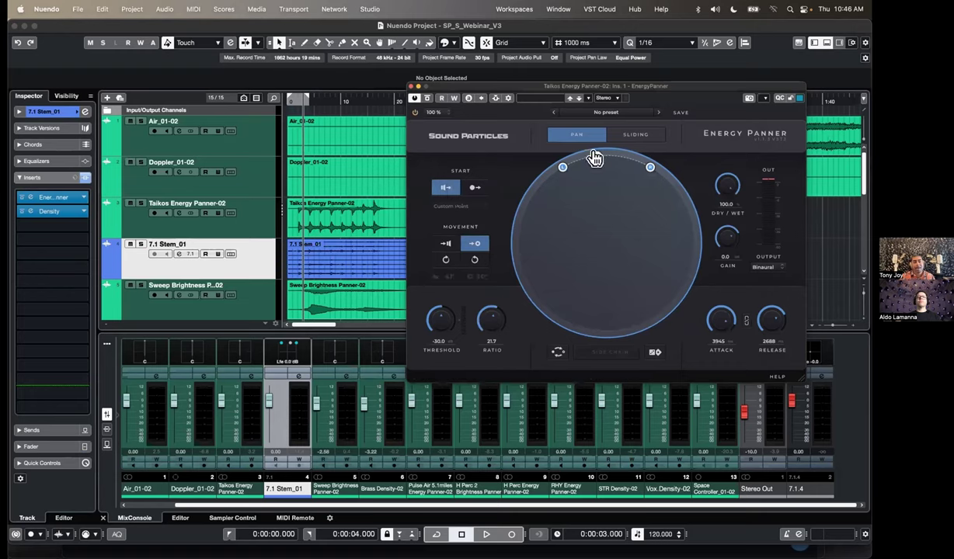
{"action": "left_click_drag", "start_coordinate": [596, 157], "coordinate": [600, 199]}
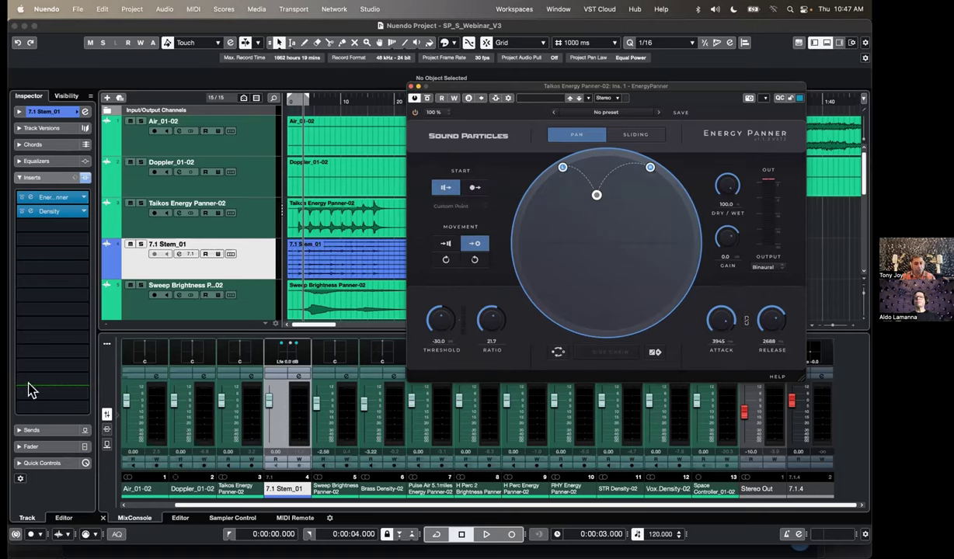
- Move the 7.1 Stem_01 Energy Panner's custom start point to the front centre of the listener and close the plug-in
{"action": "left_click", "coordinate": [53, 197]}
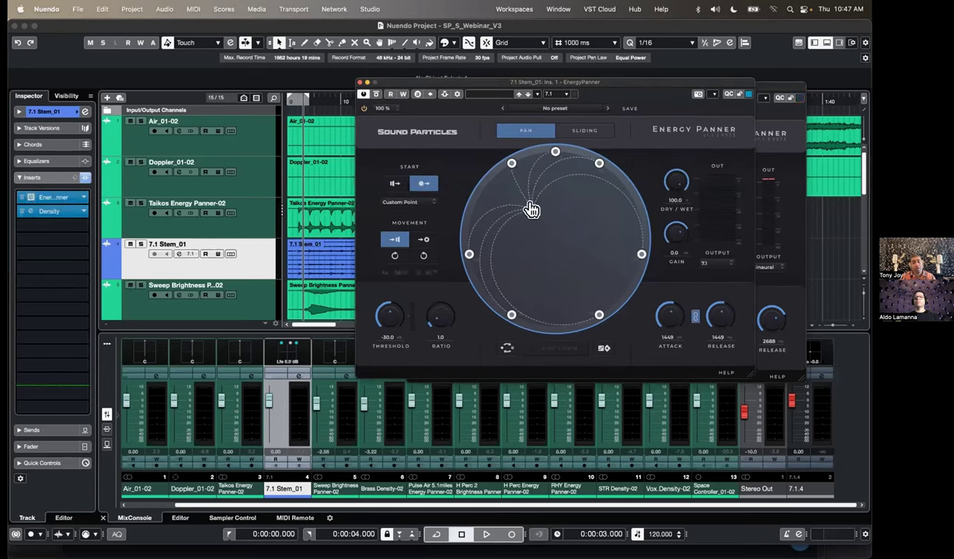
{"action": "left_click_drag", "start_coordinate": [531, 210], "coordinate": [558, 205]}
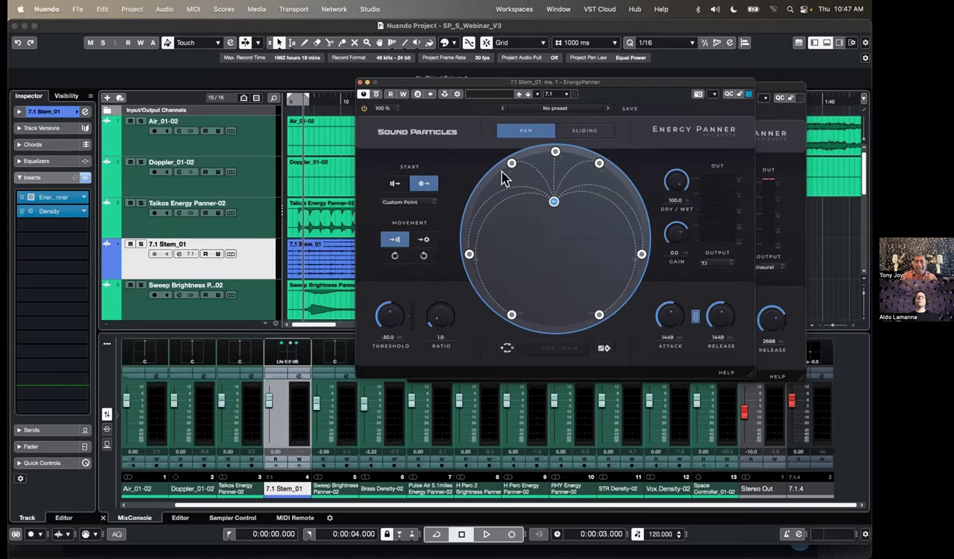
{"action": "left_click", "coordinate": [359, 81]}
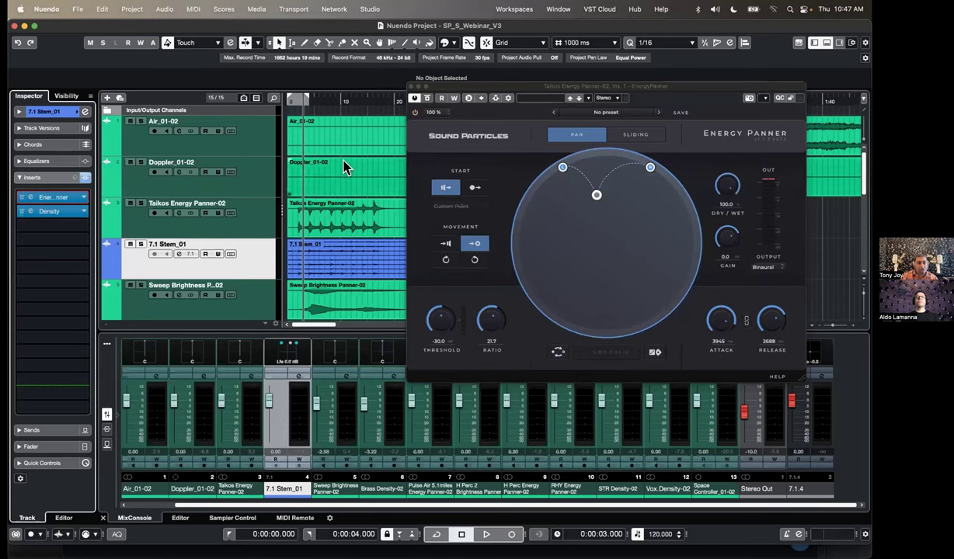
- Select the Sweep Brightness Panner track, close the Taikos Energy Panner, hide the MixConsole zone and enlarge the timeline view
{"action": "left_click", "coordinate": [247, 285]}
{"action": "left_click", "coordinate": [411, 86]}
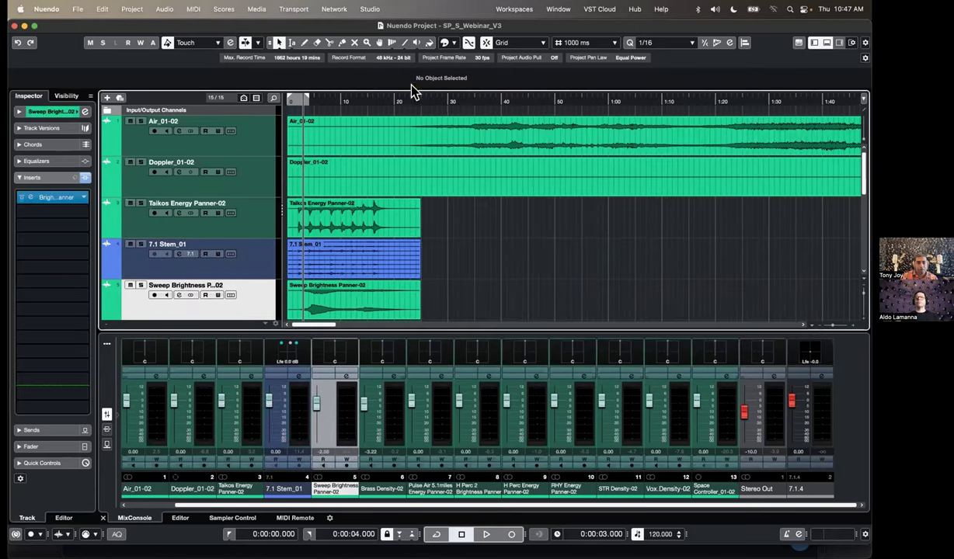
{"action": "scroll", "coordinate": [340, 261], "scroll_direction": "down", "scroll_amount": 2}
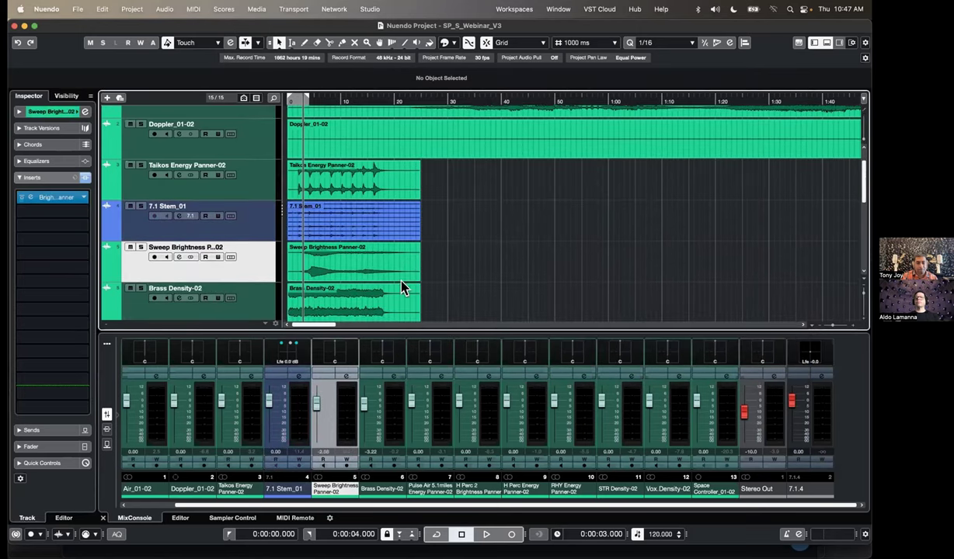
{"action": "left_click", "coordinate": [825, 44]}
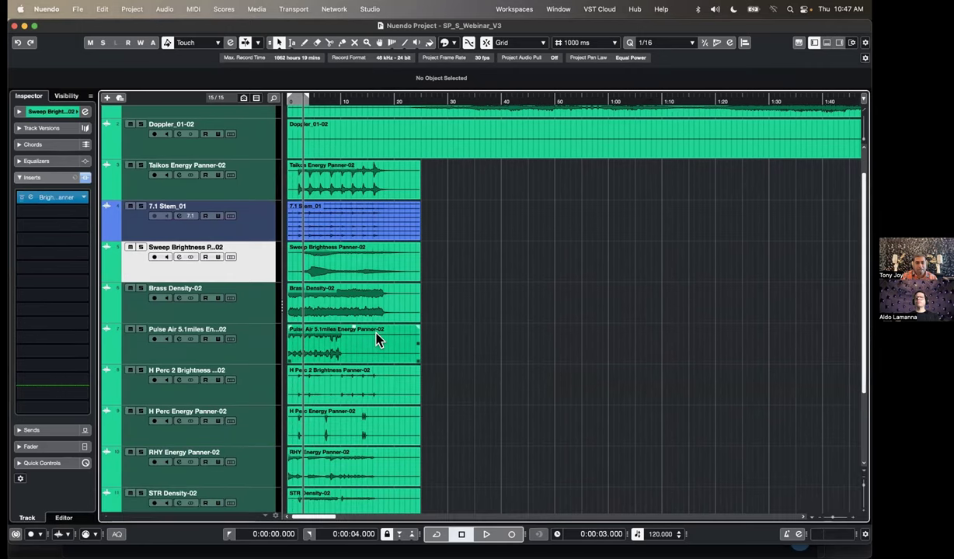
{"action": "key", "text": "h"}
{"action": "key", "text": "h"}
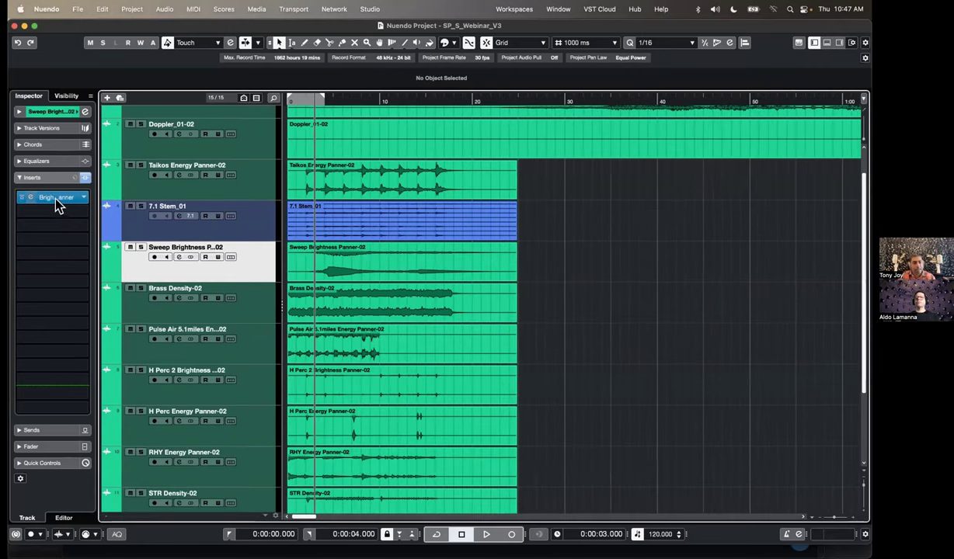
- Solo the Sweep track and audition it from 3 seconds with its Brightness Panner open and bypassed
{"action": "left_click", "coordinate": [55, 199]}
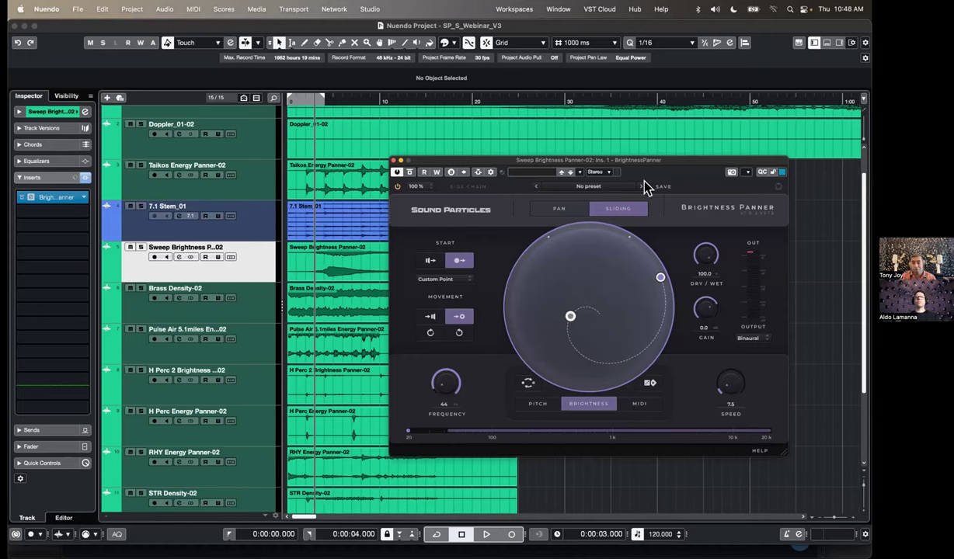
{"action": "left_click", "coordinate": [396, 173]}
{"action": "left_click", "coordinate": [176, 280]}
{"action": "key", "text": "s"}
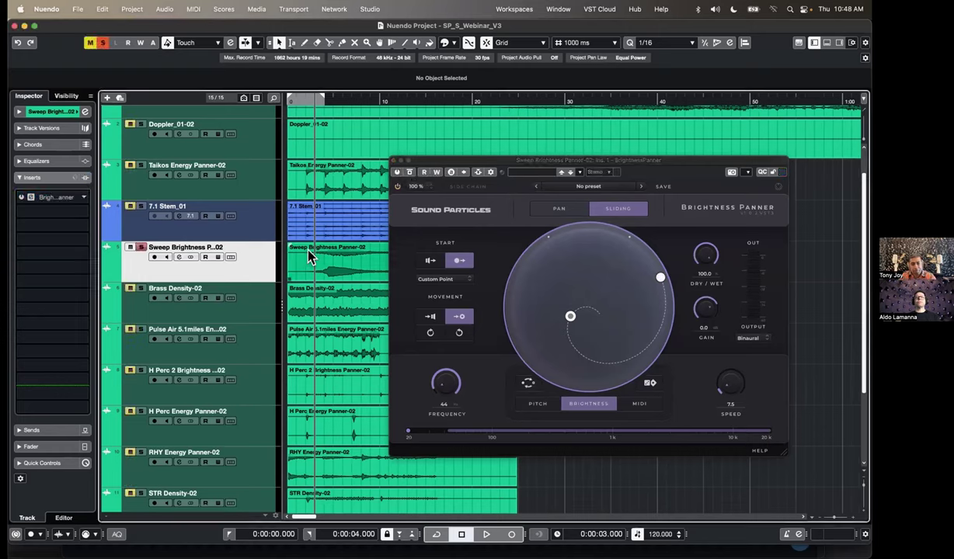
{"action": "key", "text": "space"}
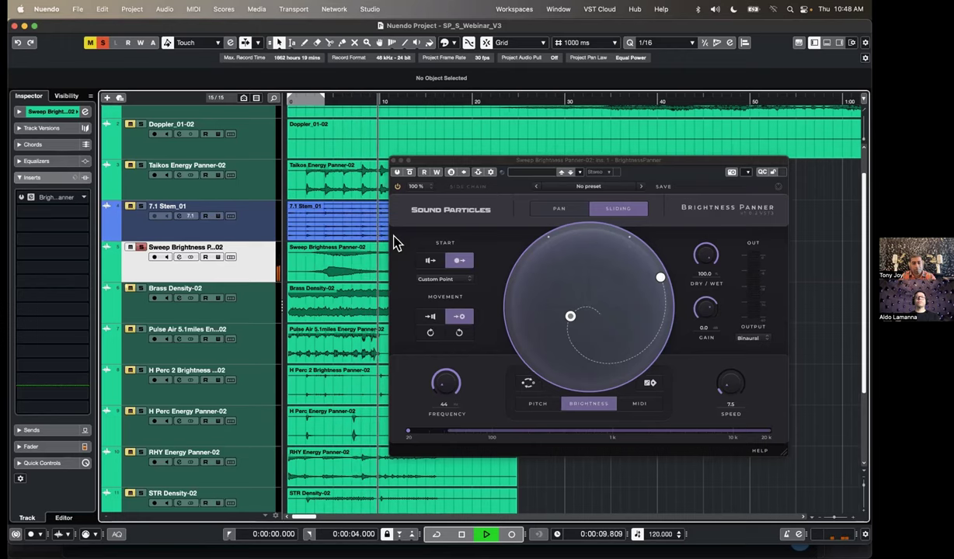
{"action": "left_click", "coordinate": [488, 161]}
{"action": "left_click_drag", "start_coordinate": [488, 165], "coordinate": [515, 155]}
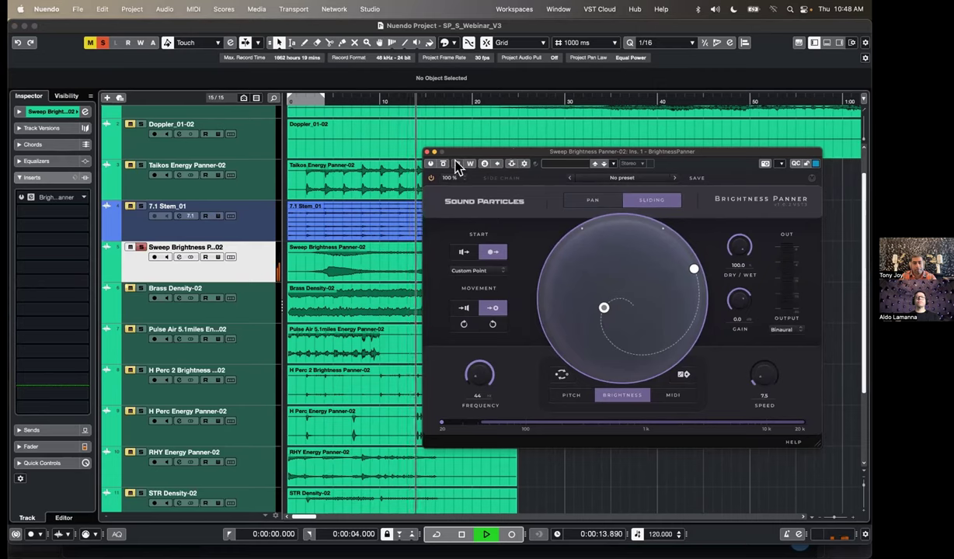
{"action": "key", "text": "space"}
- Reactivate Brightness Panner, audition the Sweep track with its Sliding mode movement, and close the plug-in
{"action": "left_click", "coordinate": [431, 165]}
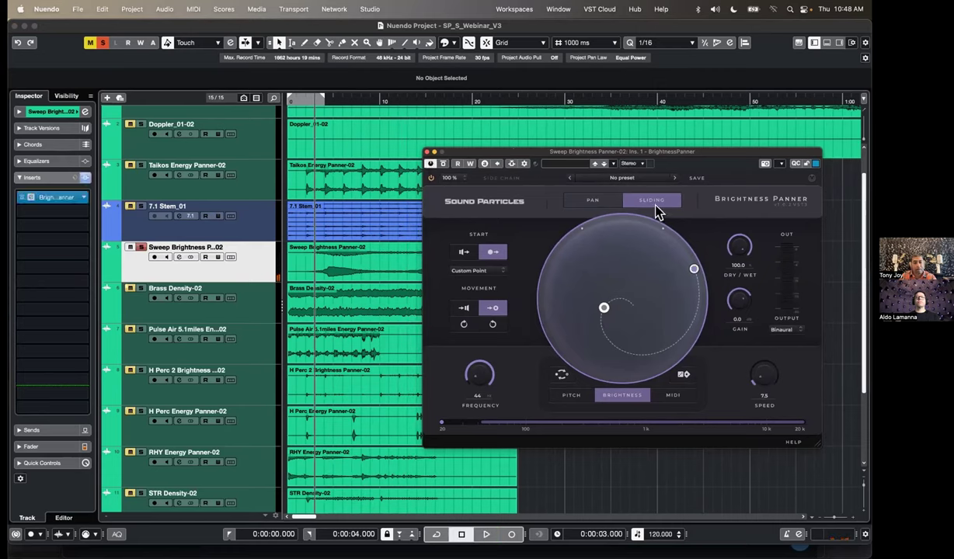
{"action": "key", "text": "space"}
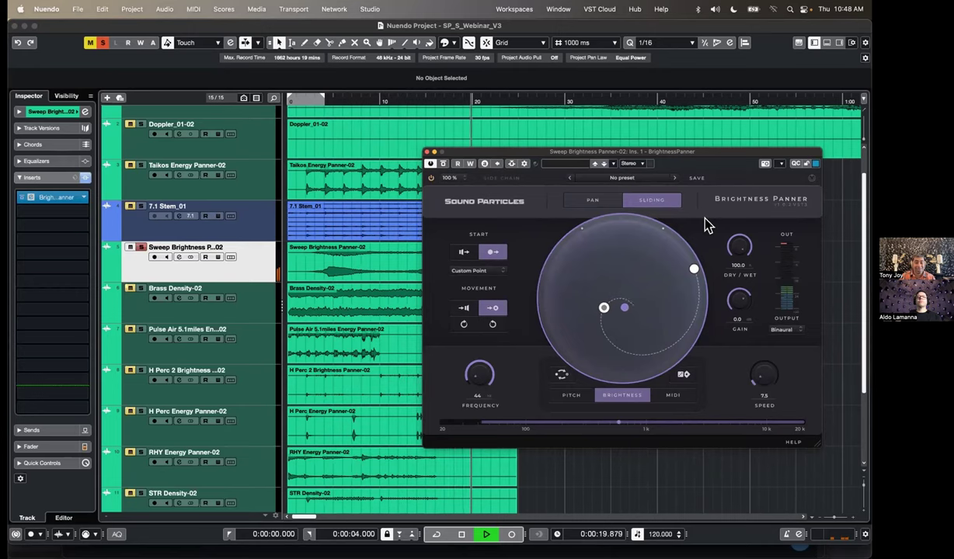
{"action": "key", "text": "space"}
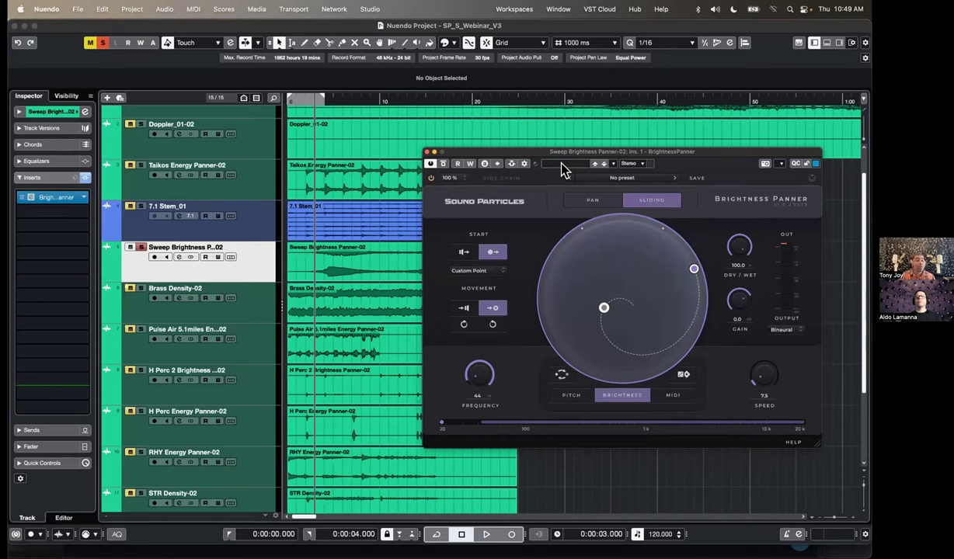
{"action": "left_click", "coordinate": [426, 153]}
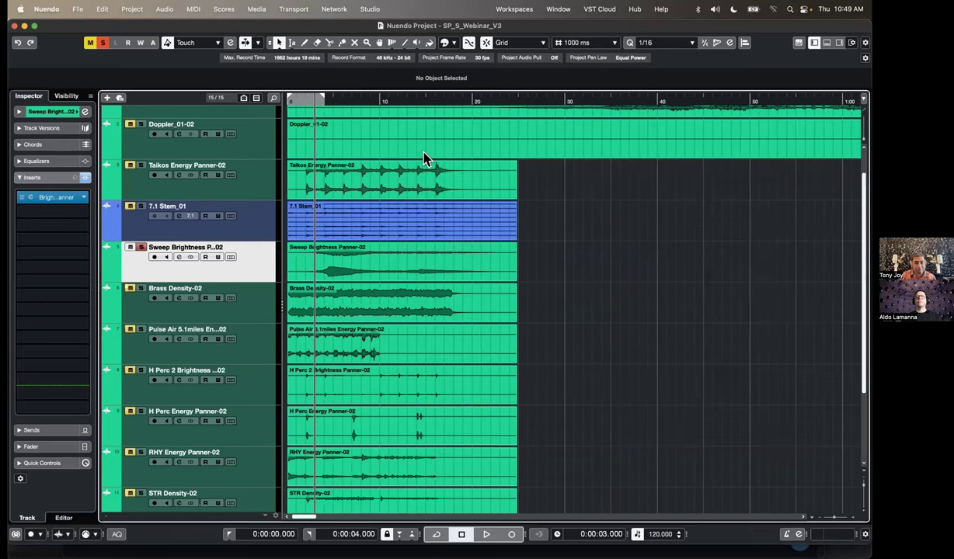
- Unsolo the Sweep track, then solo and select the Brass Density-02 track
{"action": "left_click", "coordinate": [141, 247]}
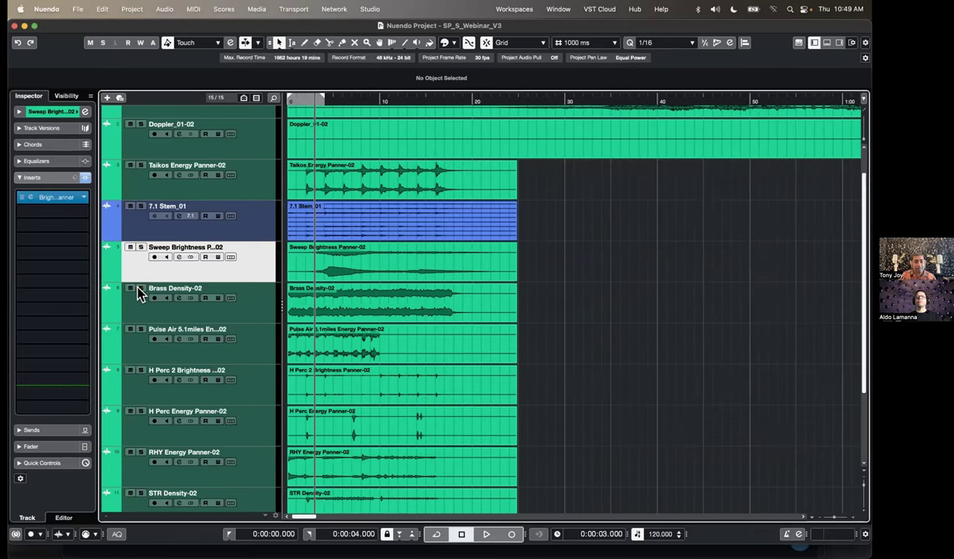
{"action": "left_click", "coordinate": [141, 288]}
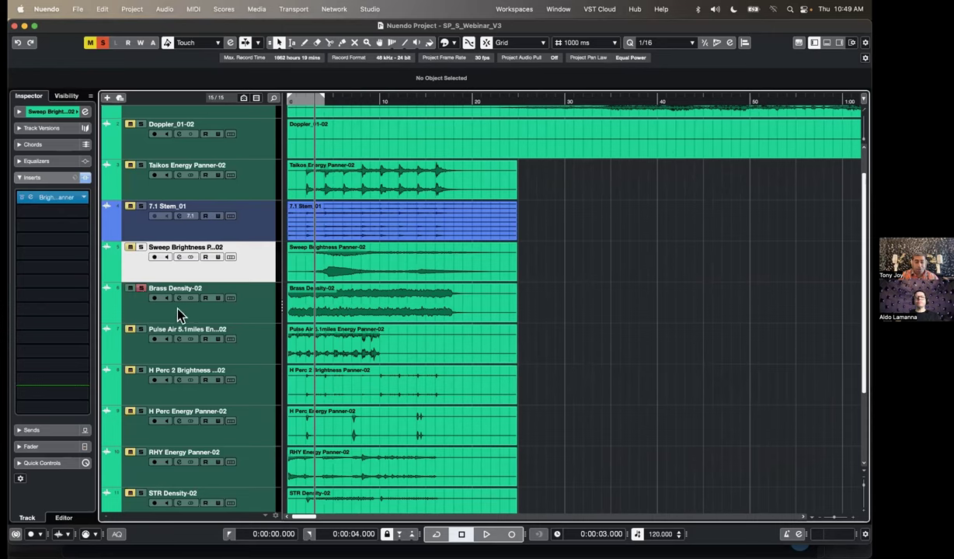
{"action": "left_click", "coordinate": [170, 296]}
- Open the Brass track's Density insert and audition the track from the project start with Density bypassed
{"action": "left_click", "coordinate": [50, 211]}
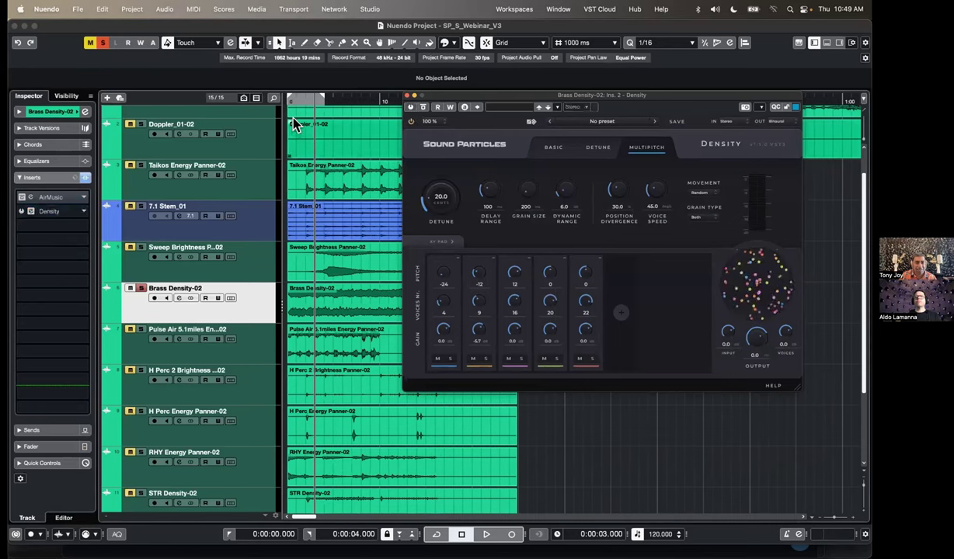
{"action": "left_click", "coordinate": [274, 102]}
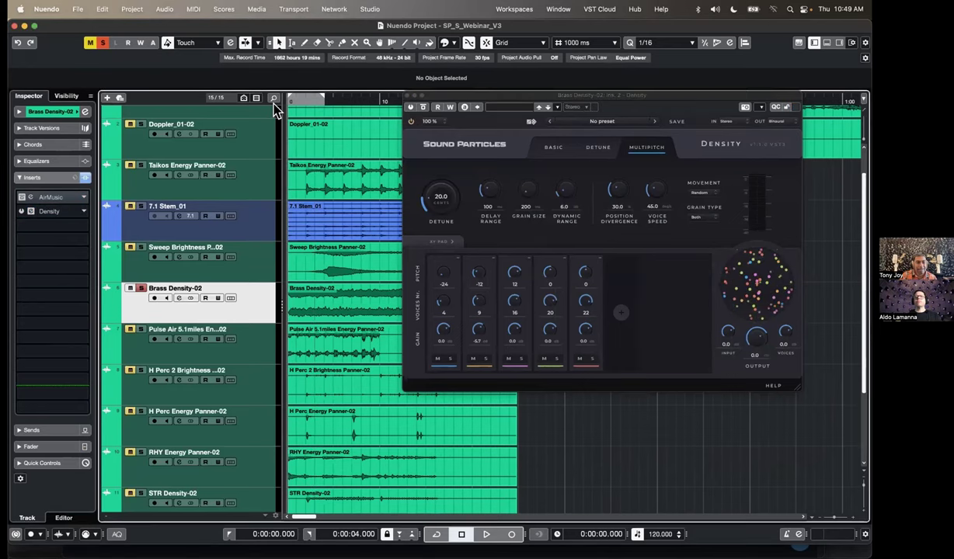
{"action": "key", "text": "space"}
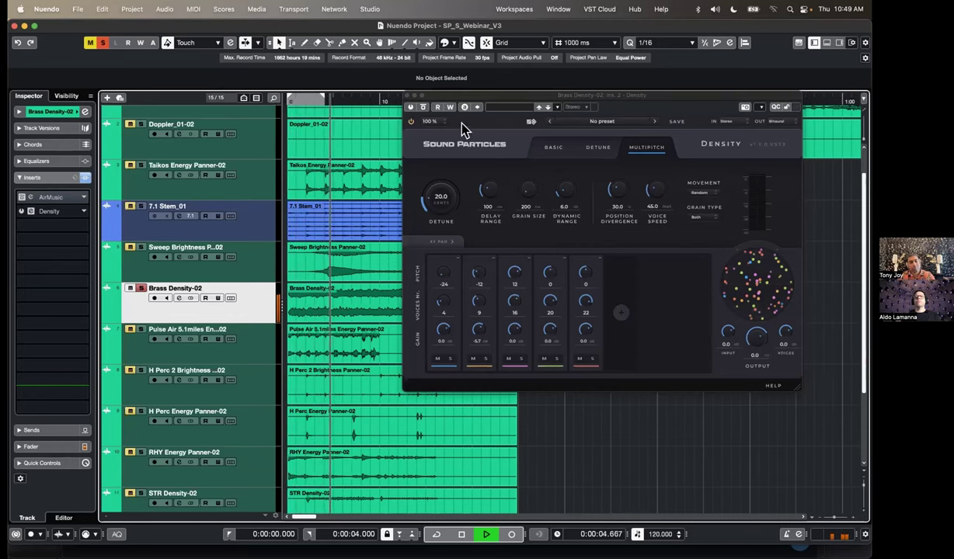
{"action": "key", "text": "space"}
- Activate Density on the Brass track and audition its Multipitch voices from the project start
{"action": "left_click", "coordinate": [410, 109]}
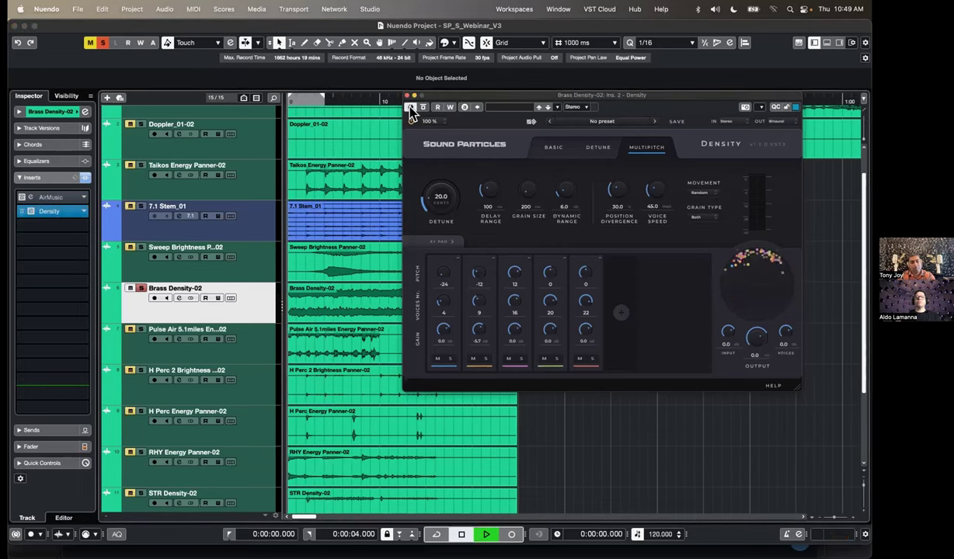
{"action": "key", "text": "space"}
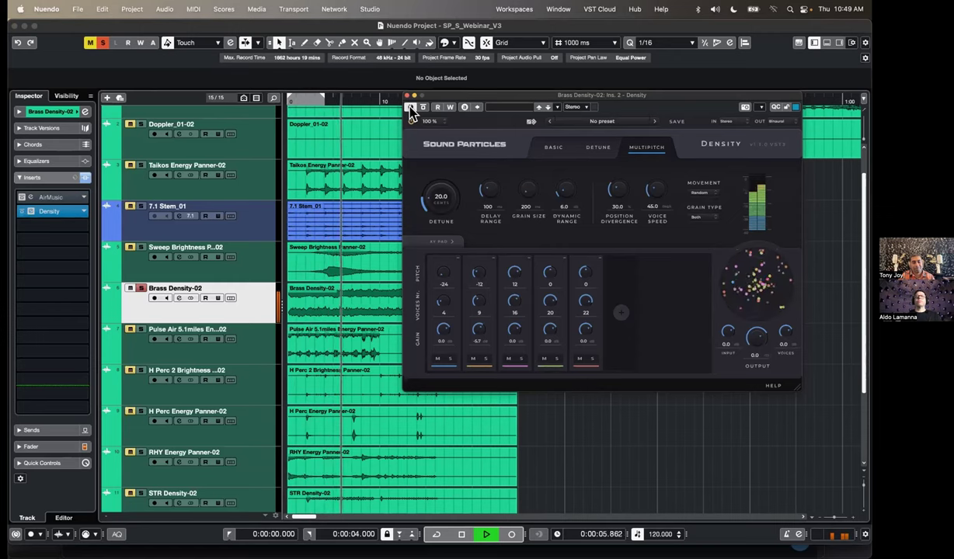
{"action": "key", "text": "space"}
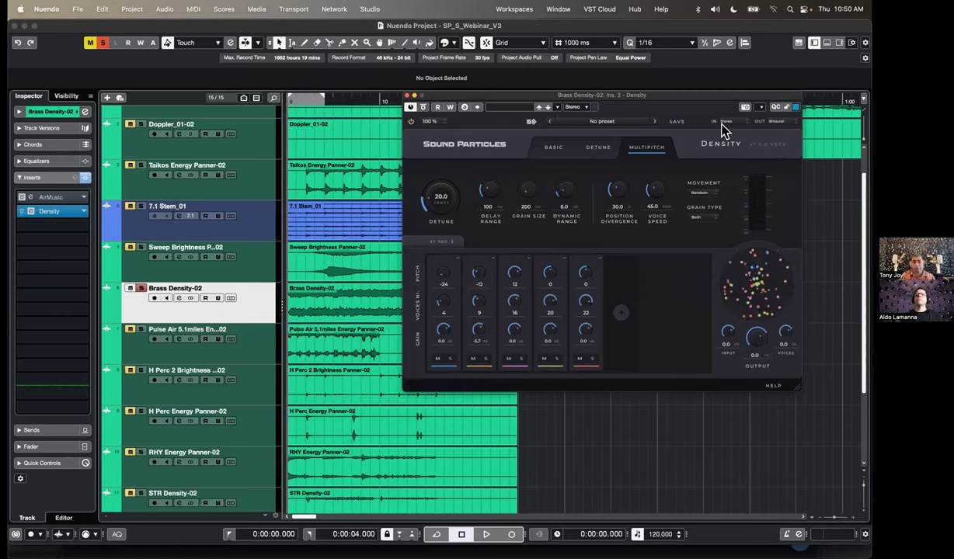
- View Density's Basic and Detune modes, return to Multipitch, and add a sixth note slot
{"action": "left_click", "coordinate": [551, 146]}
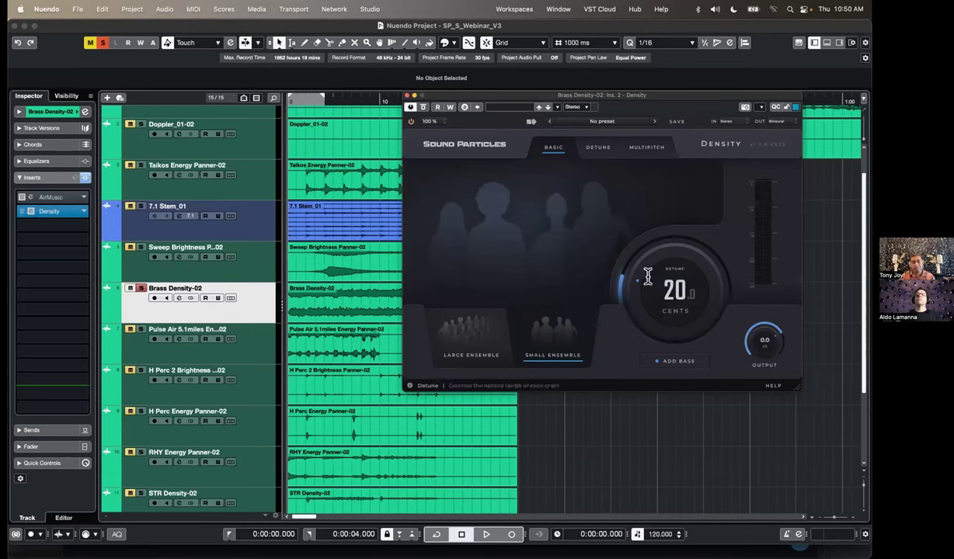
{"action": "left_click", "coordinate": [598, 148]}
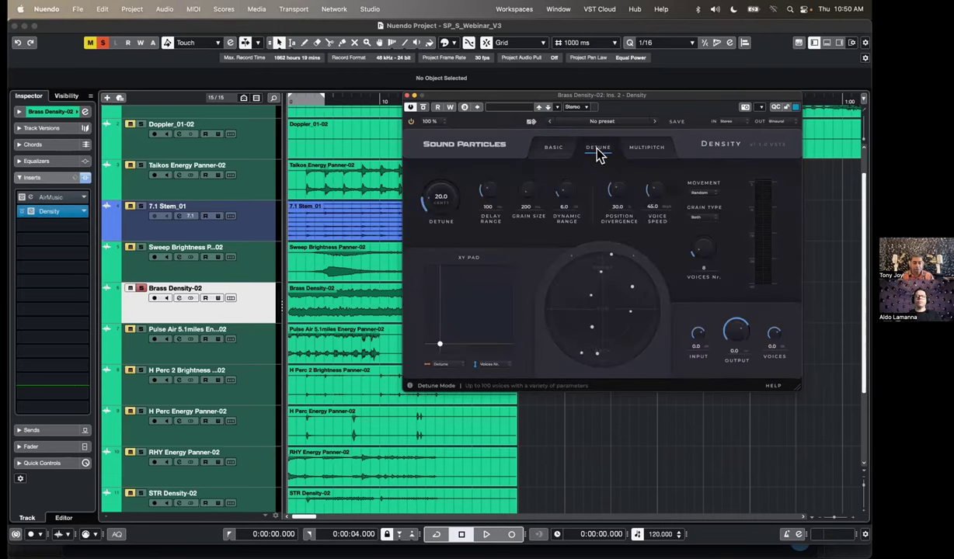
{"action": "left_click", "coordinate": [639, 150]}
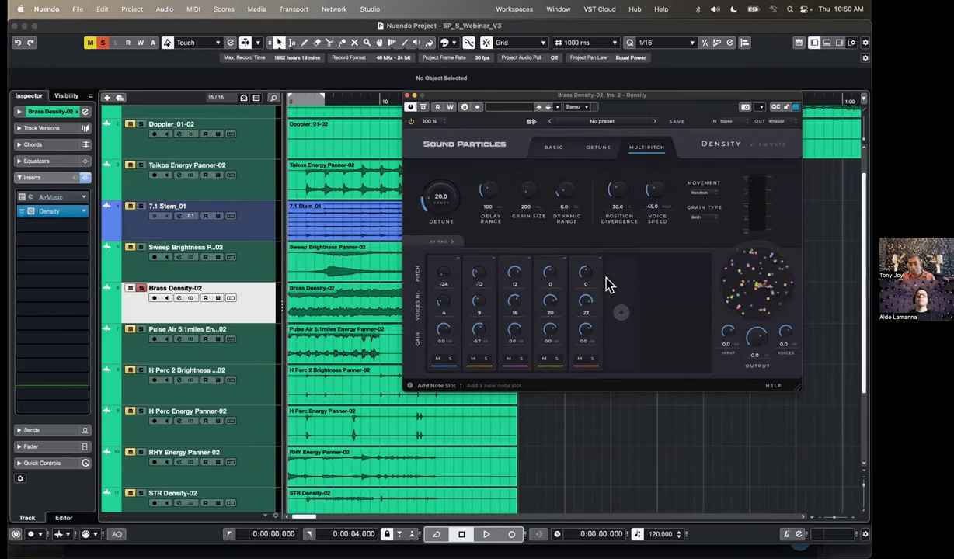
{"action": "left_click", "coordinate": [620, 312]}
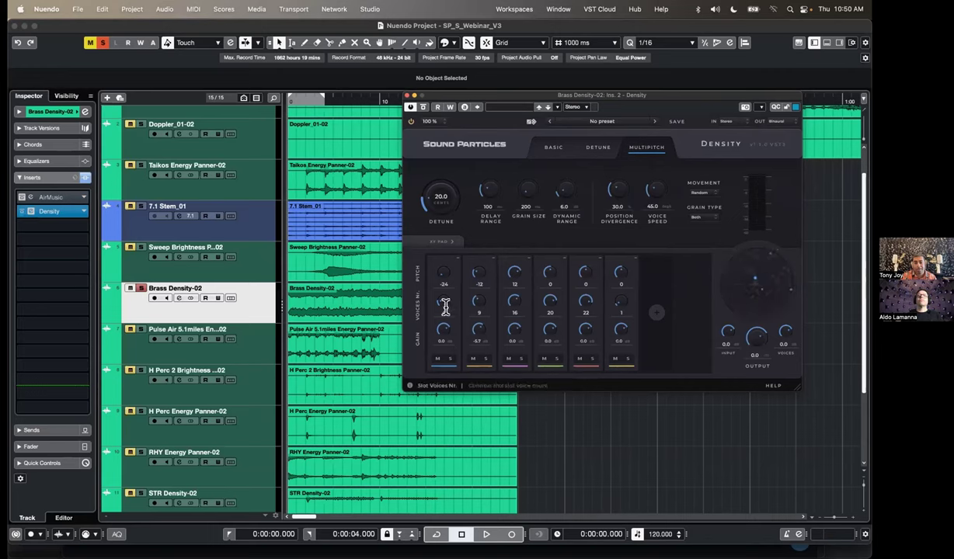
{"action": "left_click_drag", "start_coordinate": [446, 312], "coordinate": [497, 303]}
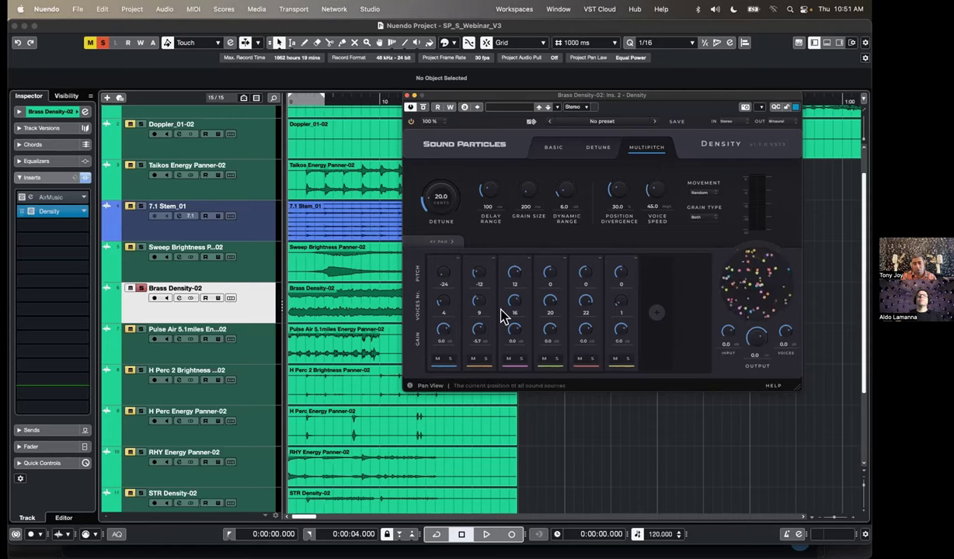
- Mute the first three Multipitch note slots in Density and unmute them again
{"action": "left_click", "coordinate": [437, 359]}
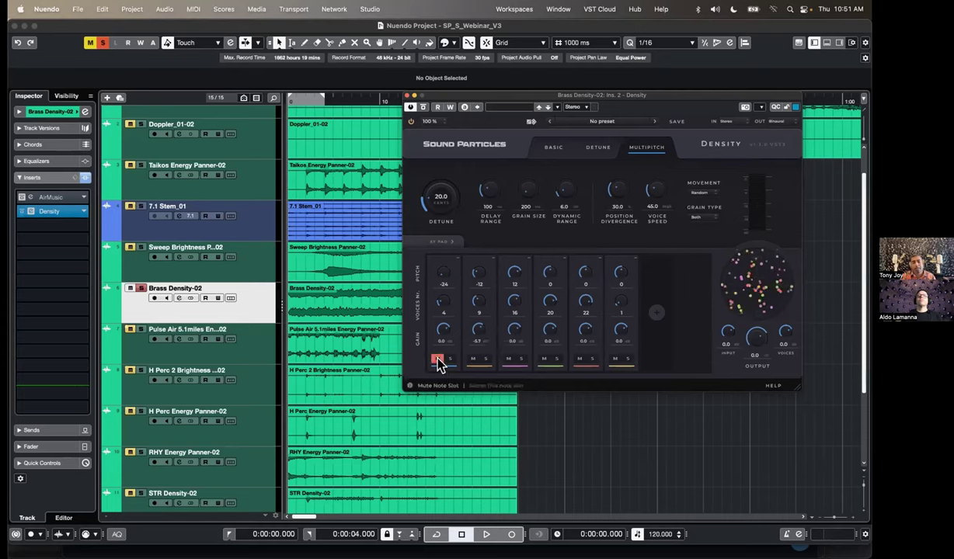
{"action": "left_click", "coordinate": [472, 360]}
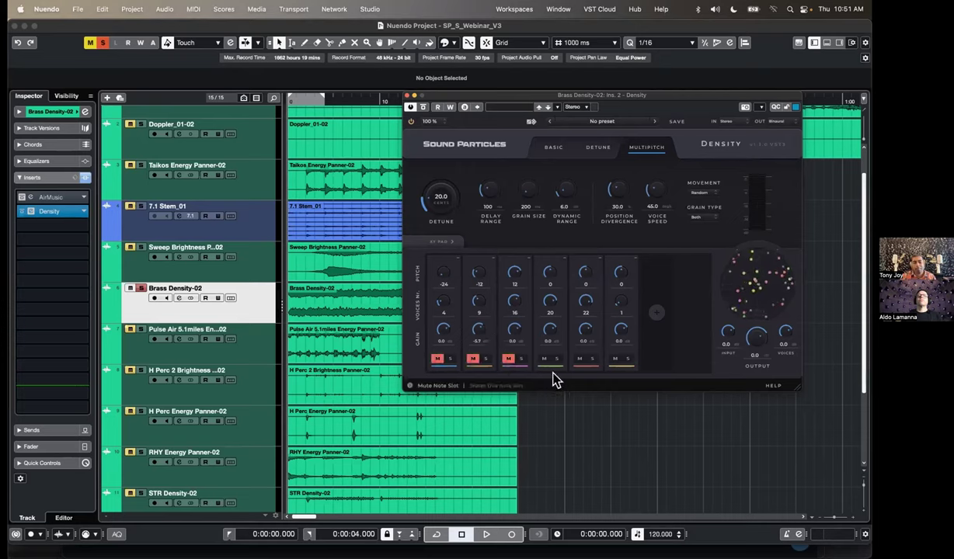
{"action": "left_click", "coordinate": [509, 359]}
{"action": "left_click", "coordinate": [509, 360]}
{"action": "left_click", "coordinate": [472, 360]}
{"action": "left_click", "coordinate": [437, 359]}
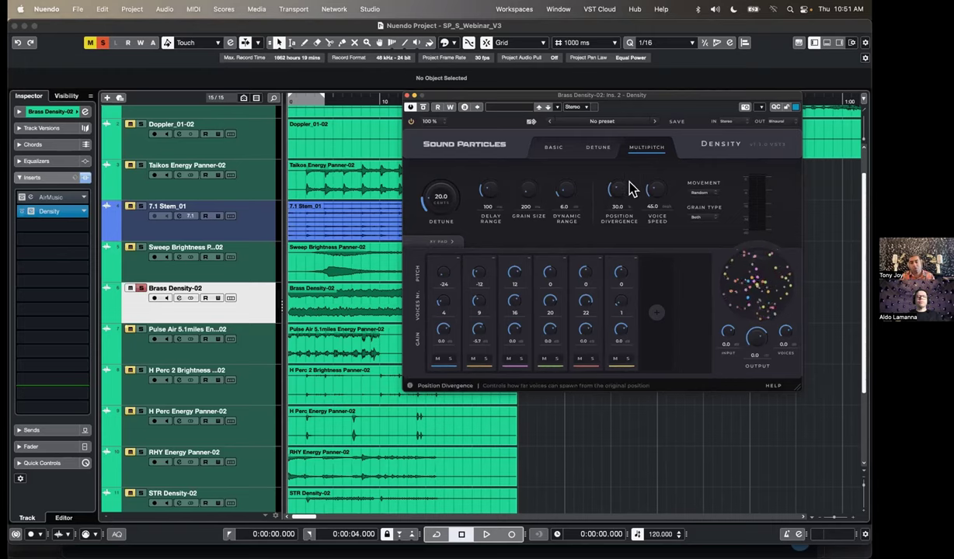
- Set Density's Voice Speed to 0 and Position Divergence to 64.5, and view the available output formats
{"action": "left_click_drag", "start_coordinate": [654, 191], "coordinate": [649, 244]}
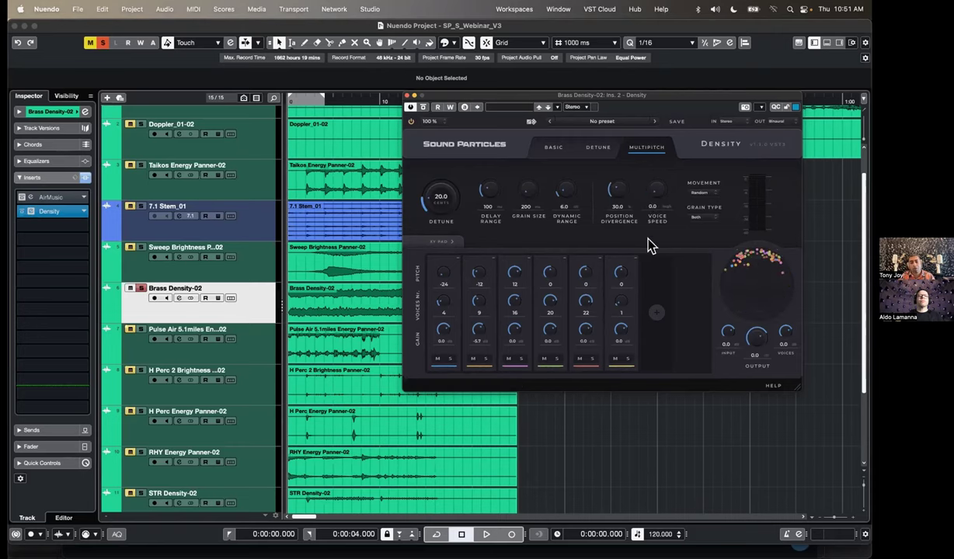
{"action": "left_click_drag", "start_coordinate": [615, 204], "coordinate": [618, 167]}
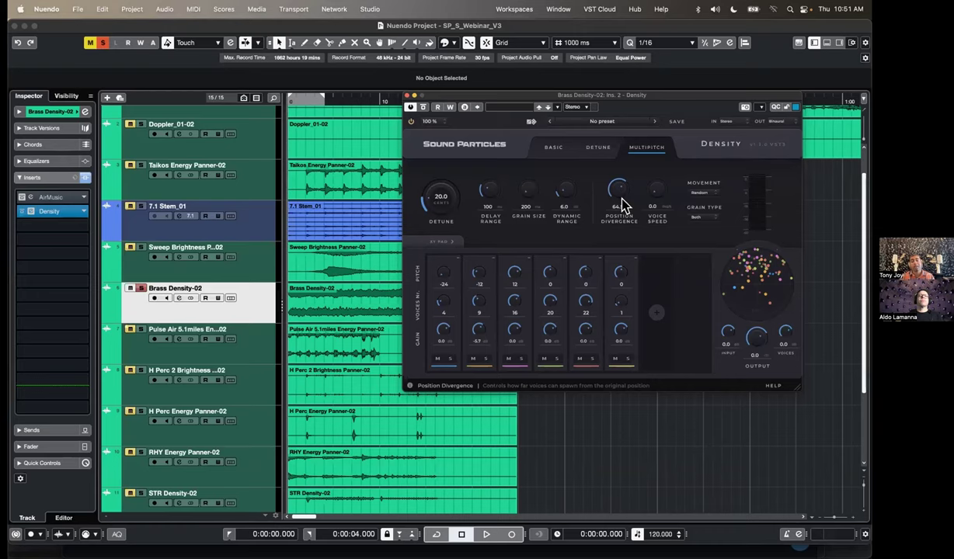
{"action": "left_click", "coordinate": [781, 122]}
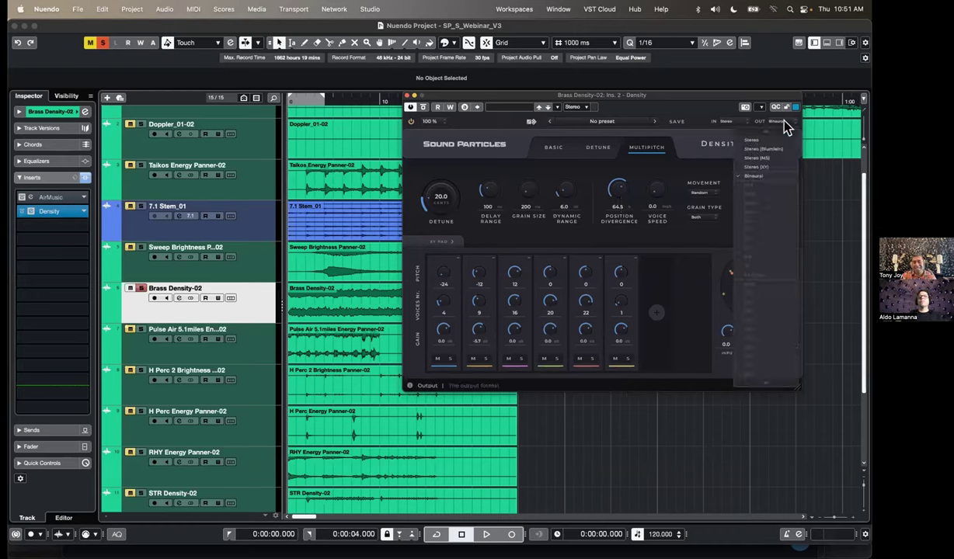
{"action": "mouse_move", "coordinate": [760, 385]}
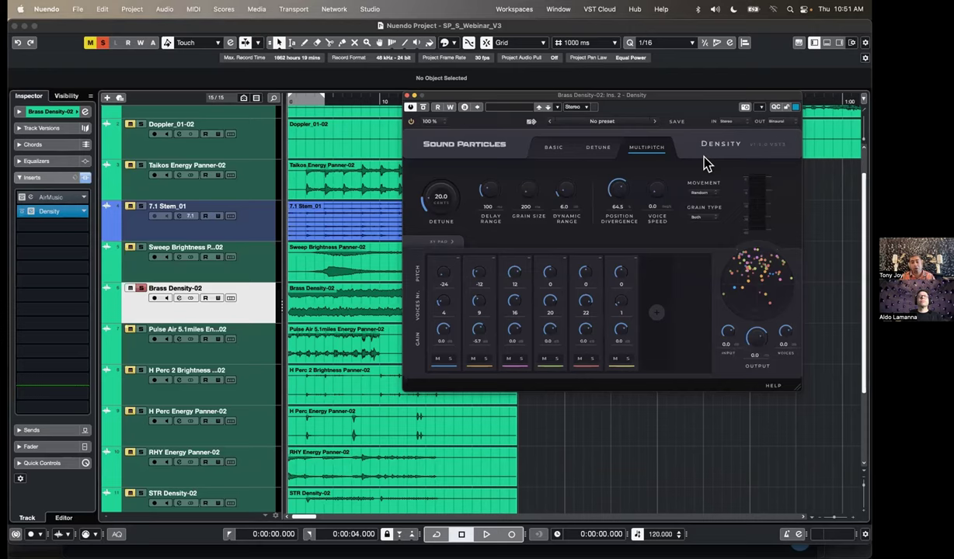
- Set Density's Voice Speed to 13.5 and review the output format options while keeping Binaural
{"action": "left_click_drag", "start_coordinate": [656, 194], "coordinate": [649, 187]}
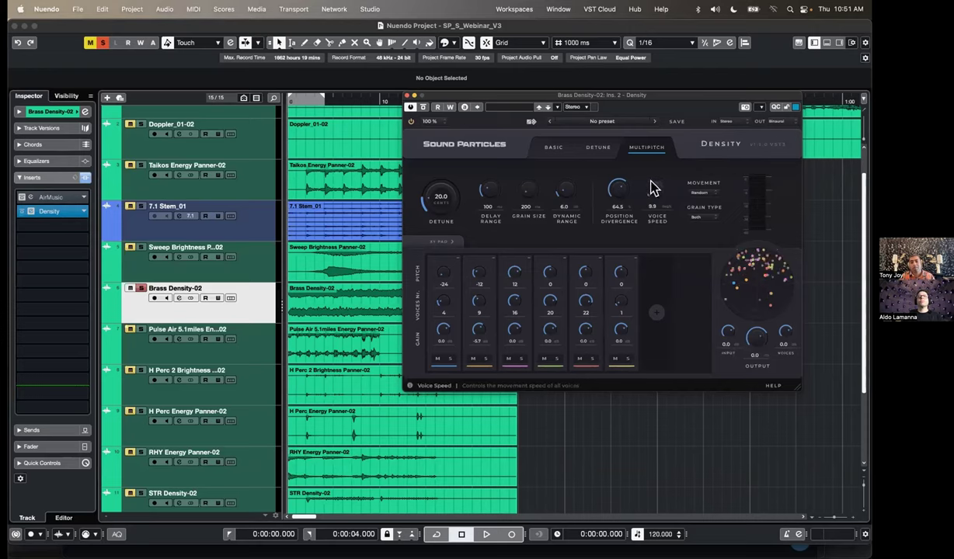
{"action": "left_click", "coordinate": [770, 122]}
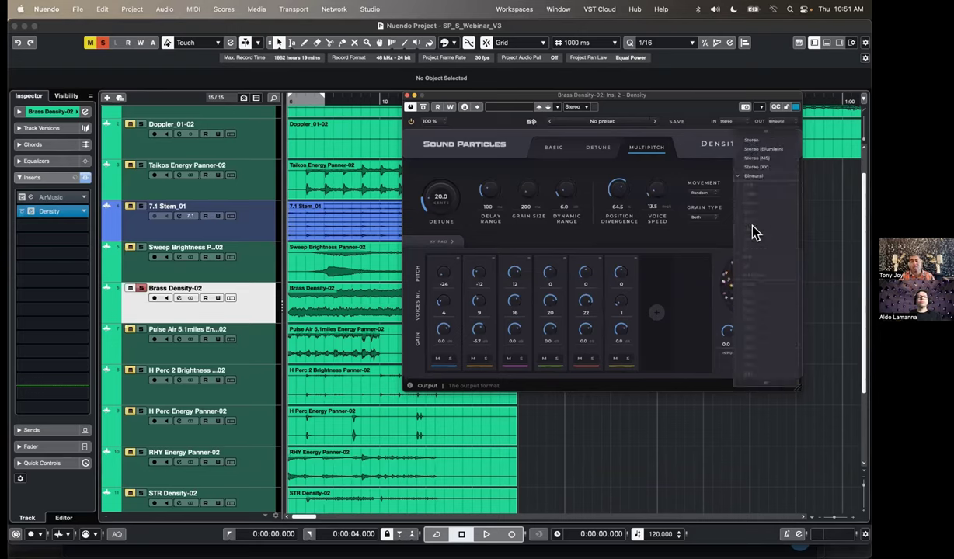
{"action": "left_click", "coordinate": [696, 121]}
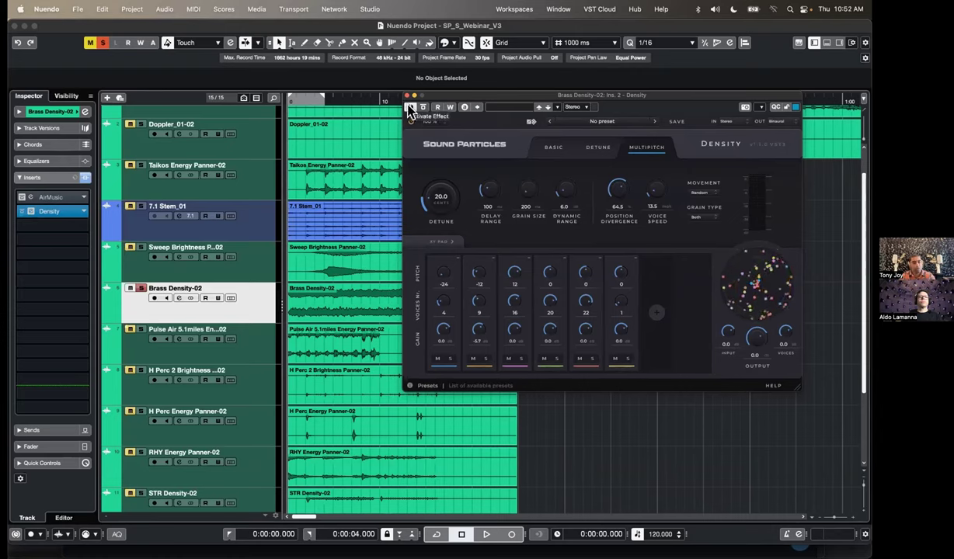
- Audition the Brass track from the project start with Density bypassed and again with it active, and unsolo the track
{"action": "key", "text": "space"}
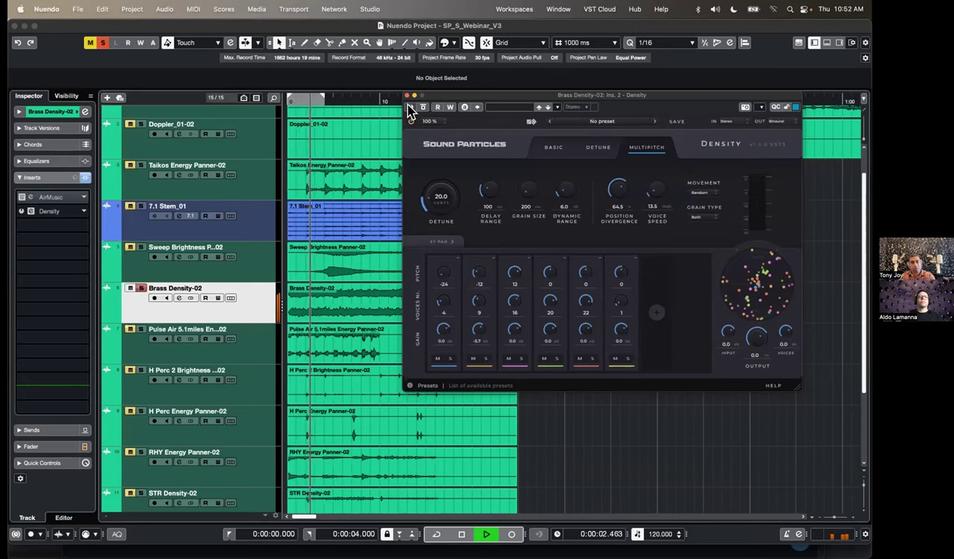
{"action": "key", "text": "space"}
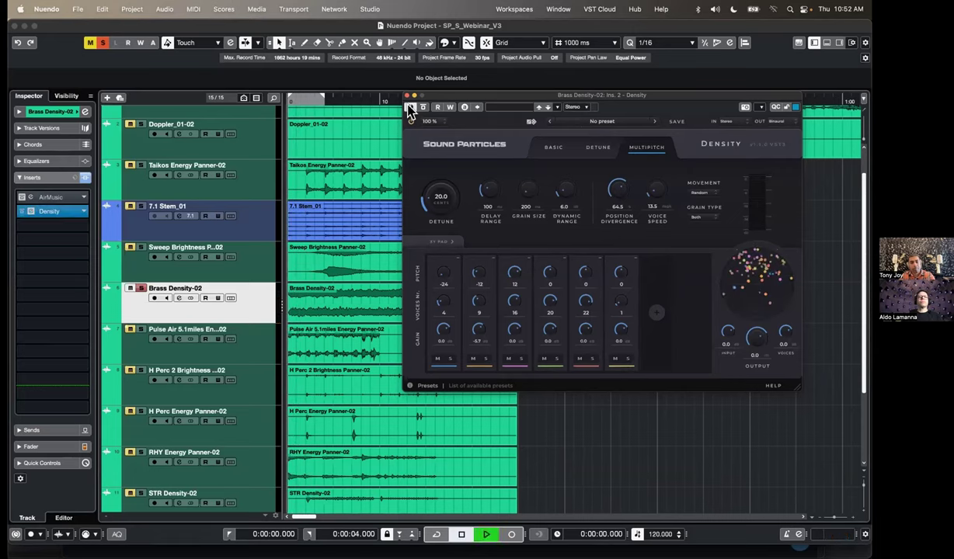
{"action": "key", "text": "space"}
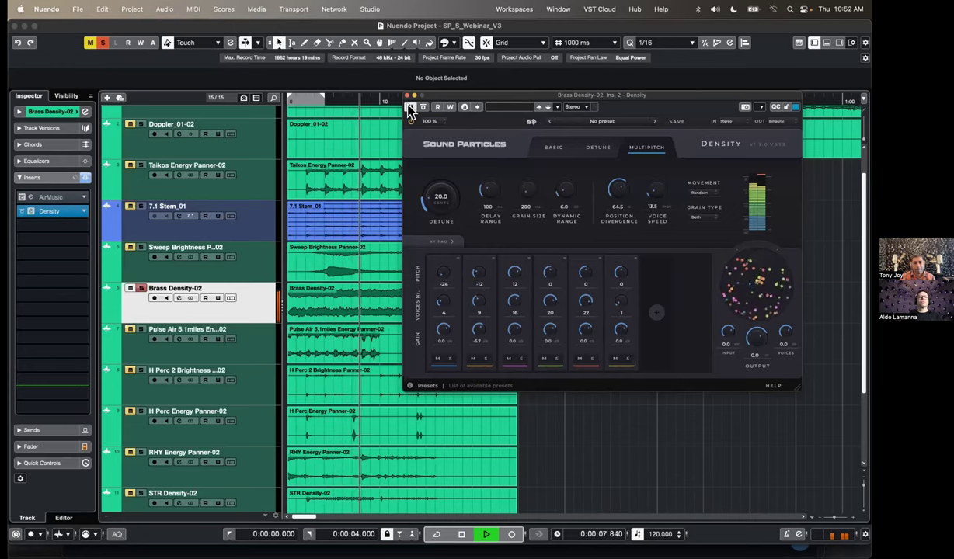
{"action": "key", "text": "space"}
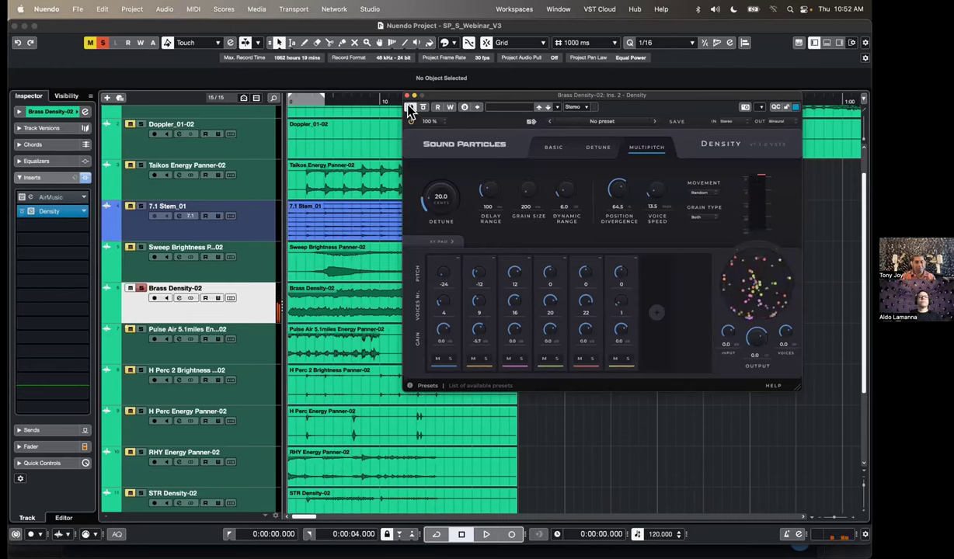
{"action": "left_click", "coordinate": [141, 288]}
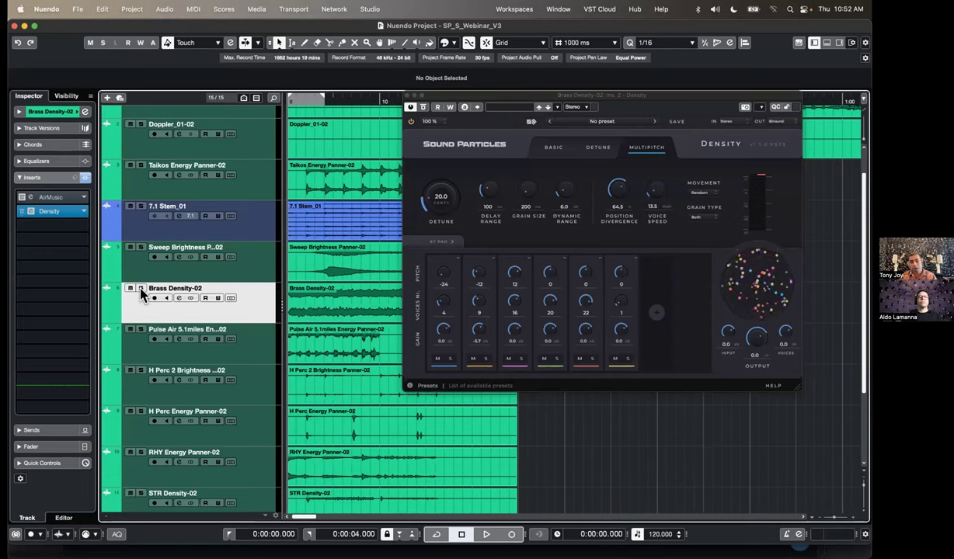
{"action": "left_click_drag", "start_coordinate": [584, 309], "coordinate": [649, 312]}
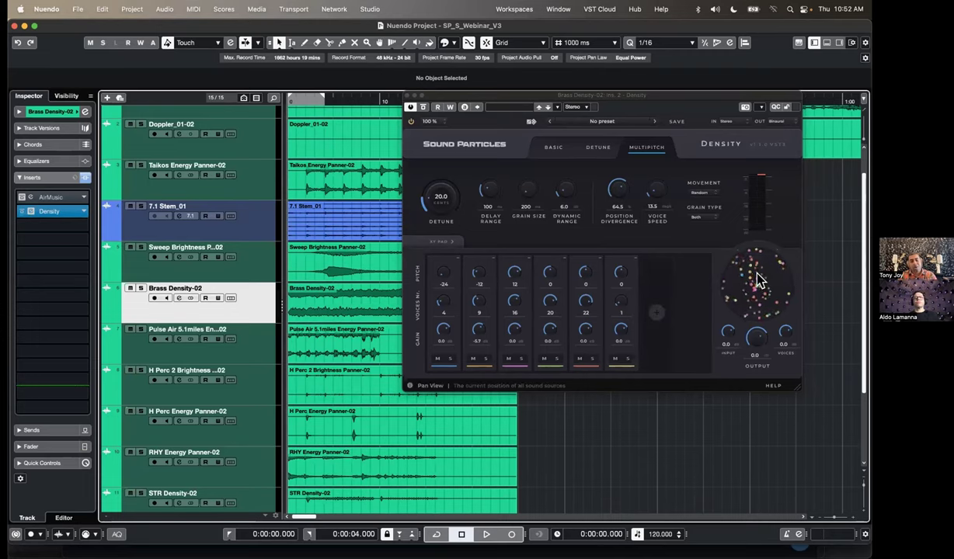
- Switch to Sound Particles and scrub the Hydro Flask timeline to about 8.55 s to show the particle movement
{"action": "key", "text": "super+Tab"}
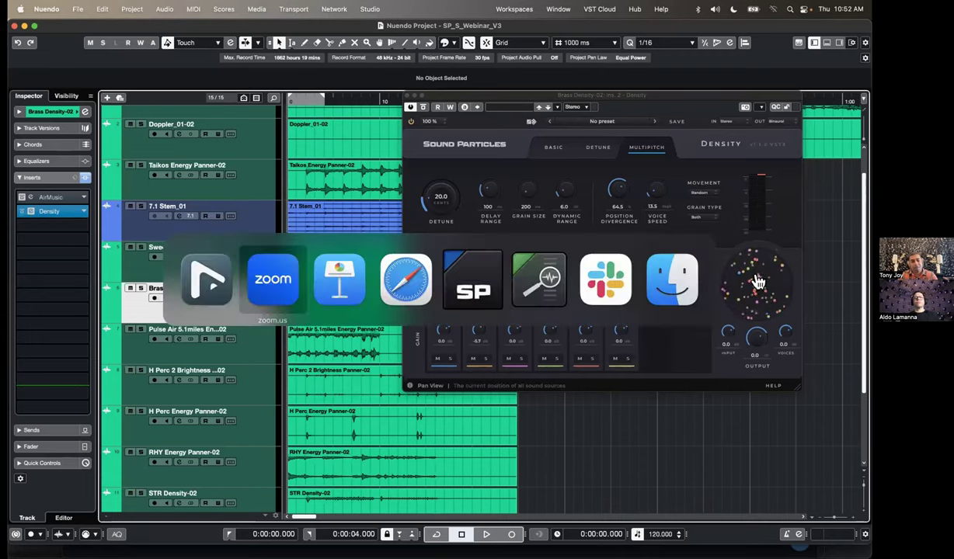
{"action": "left_click", "coordinate": [483, 274]}
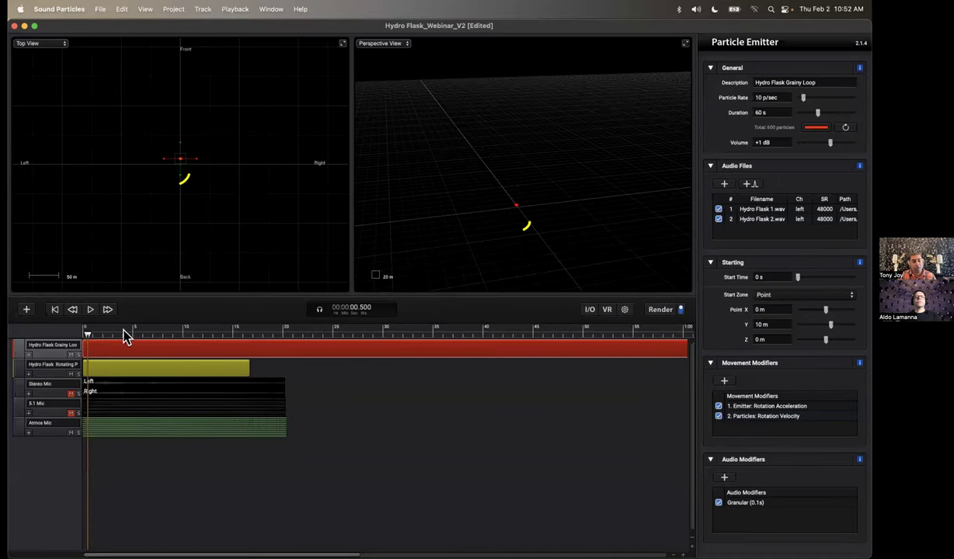
{"action": "left_click_drag", "start_coordinate": [120, 340], "coordinate": [166, 336]}
{"action": "left_click", "coordinate": [46, 9]}
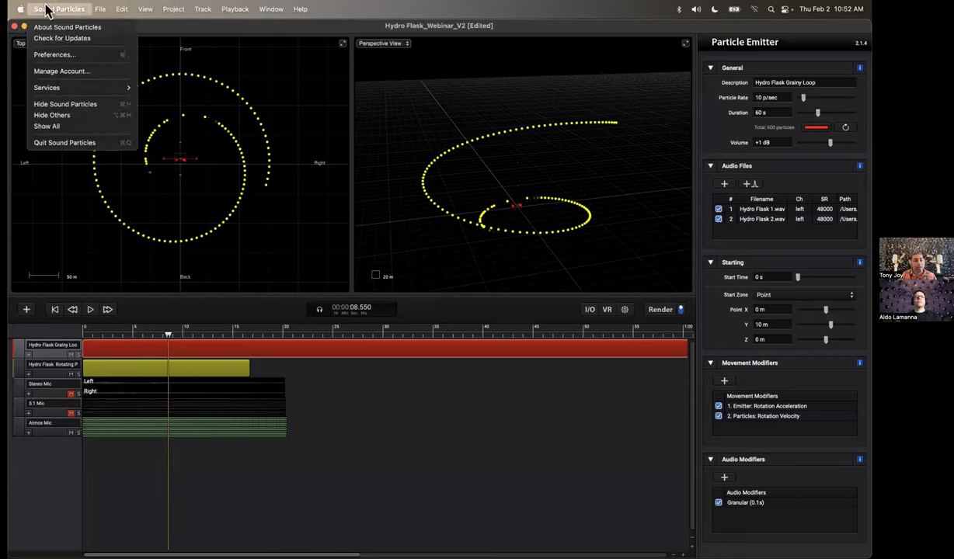
{"action": "left_click", "coordinate": [47, 10]}
- Switch to Safari and browse the carousel of film posters on the soundparticles.com page
{"action": "key", "text": "super+Tab"}
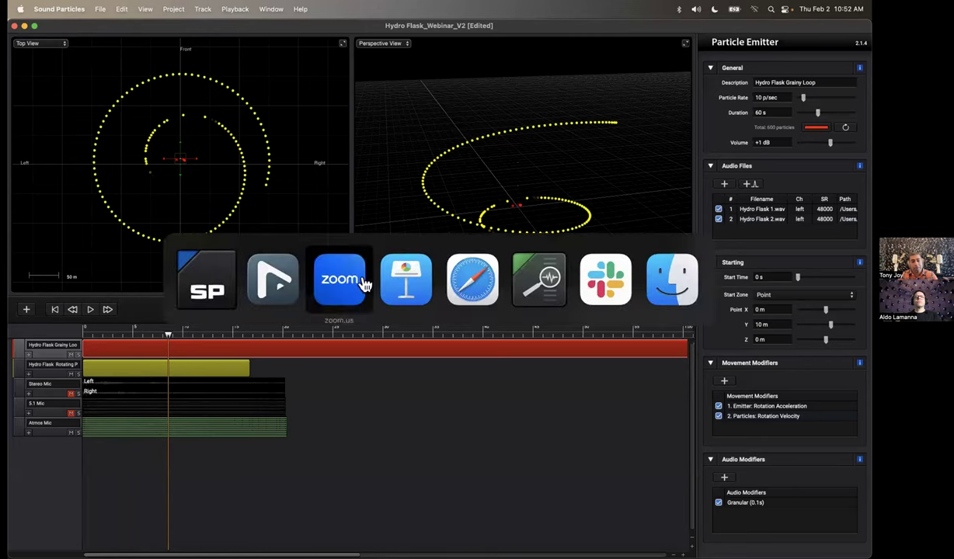
{"action": "left_click", "coordinate": [464, 289]}
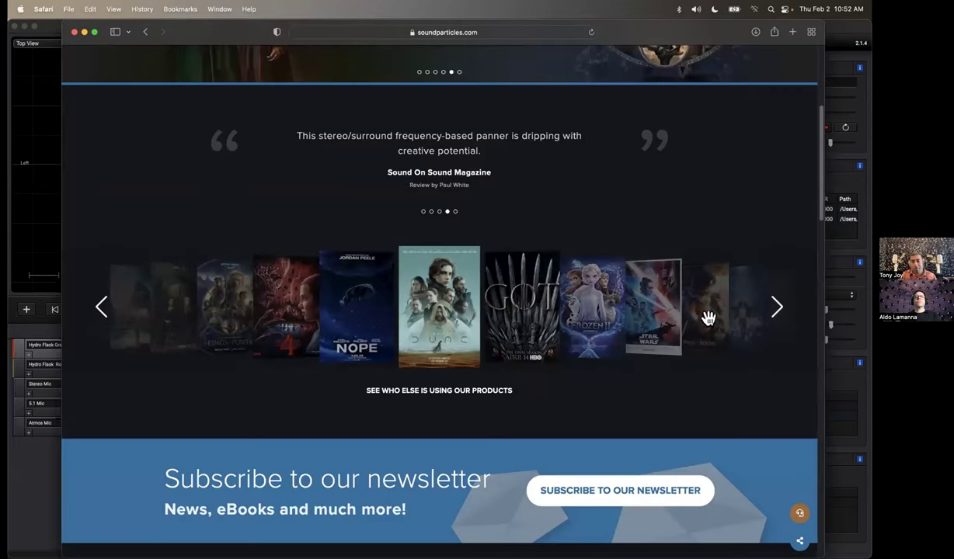
{"action": "left_click", "coordinate": [779, 311]}
{"action": "left_click", "coordinate": [777, 312]}
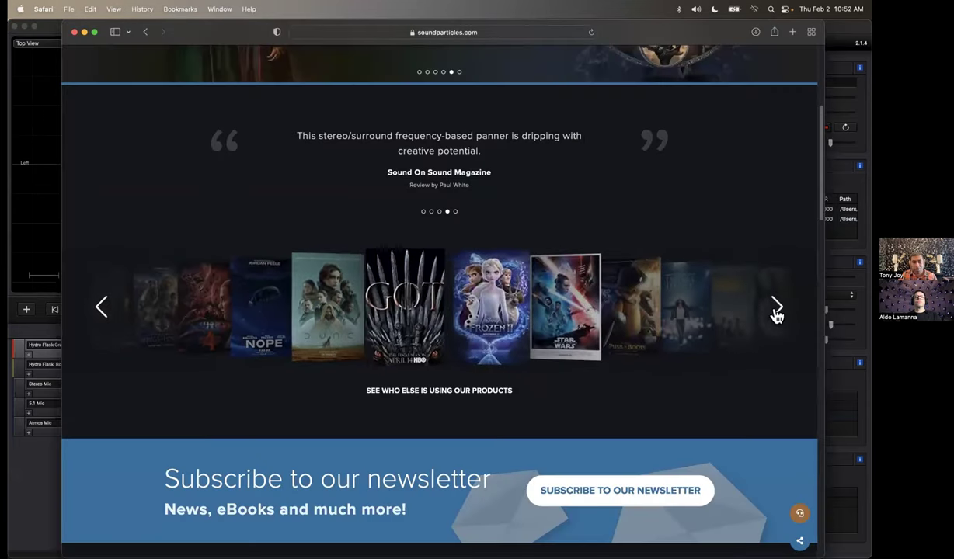
{"action": "left_click", "coordinate": [777, 311]}
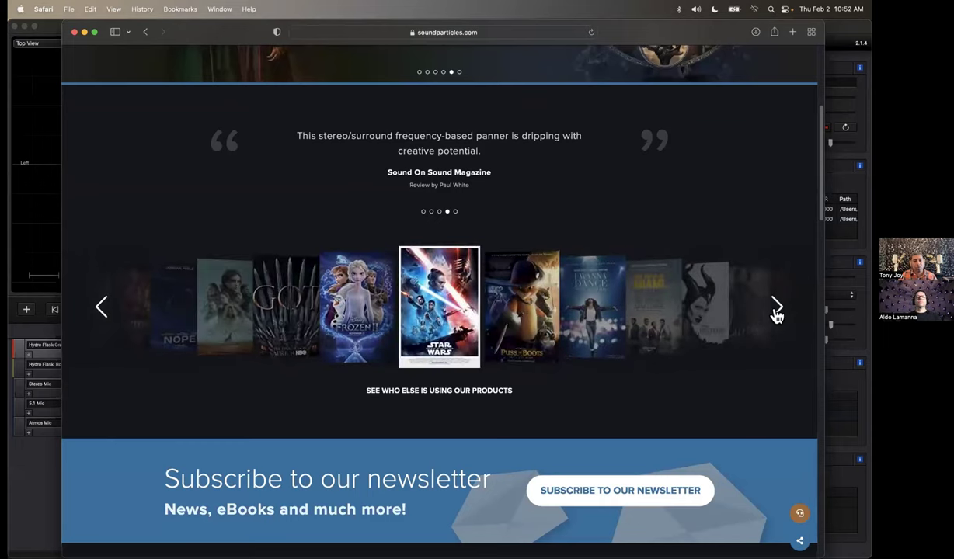
{"action": "left_click", "coordinate": [777, 311]}
{"action": "left_click", "coordinate": [776, 311]}
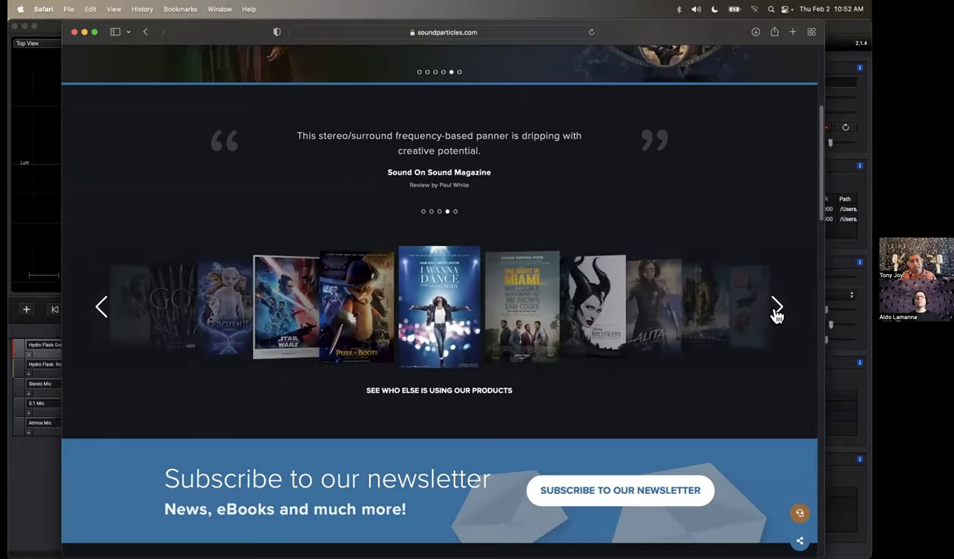
{"action": "left_click", "coordinate": [776, 311]}
{"action": "left_click", "coordinate": [777, 311]}
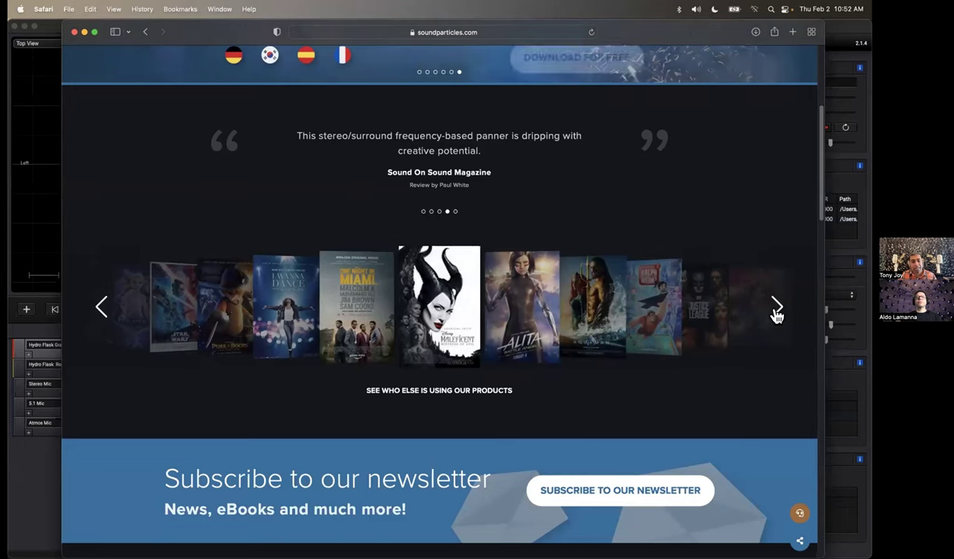
{"action": "left_click", "coordinate": [777, 310]}
- Return to Sound Particles, inspect the Grainy Loop emitter, and preview Hydro Flask 1.wav in the Rotating Pyramid emitter
{"action": "key", "text": "super+Tab"}
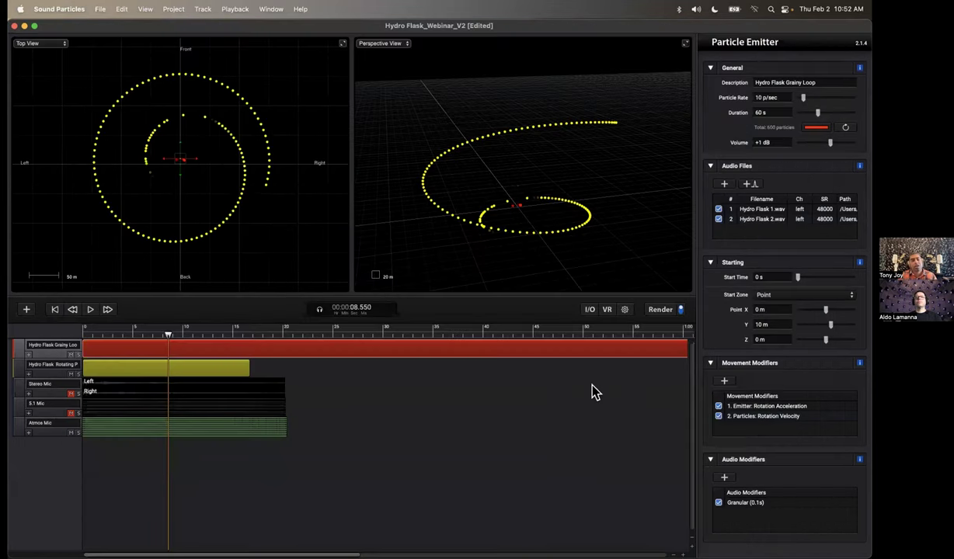
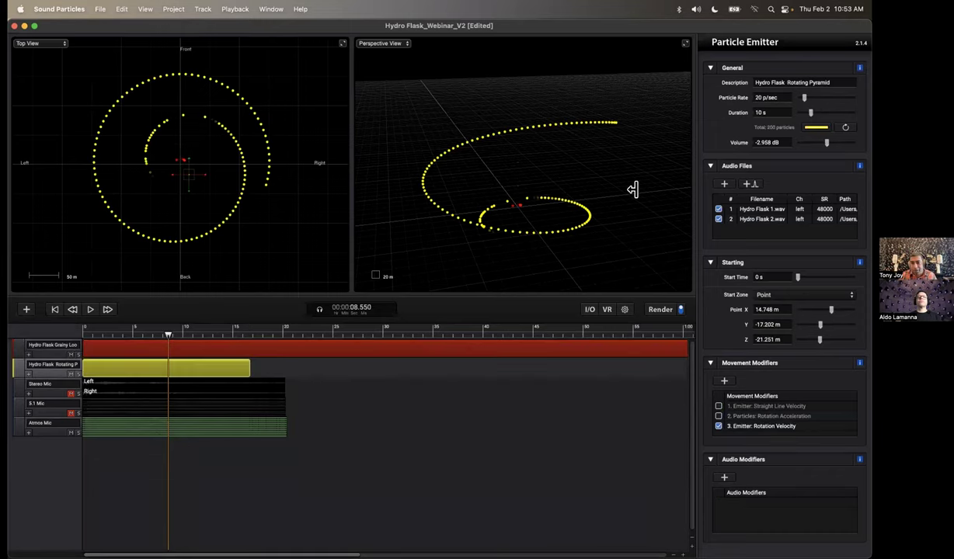
{"action": "left_click", "coordinate": [50, 351]}
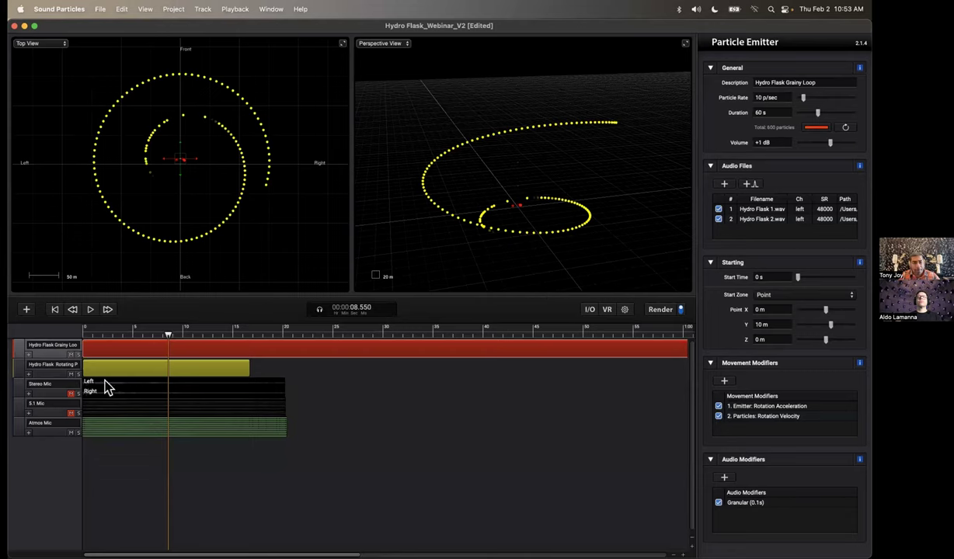
{"action": "left_click", "coordinate": [47, 365]}
{"action": "left_click", "coordinate": [764, 210]}
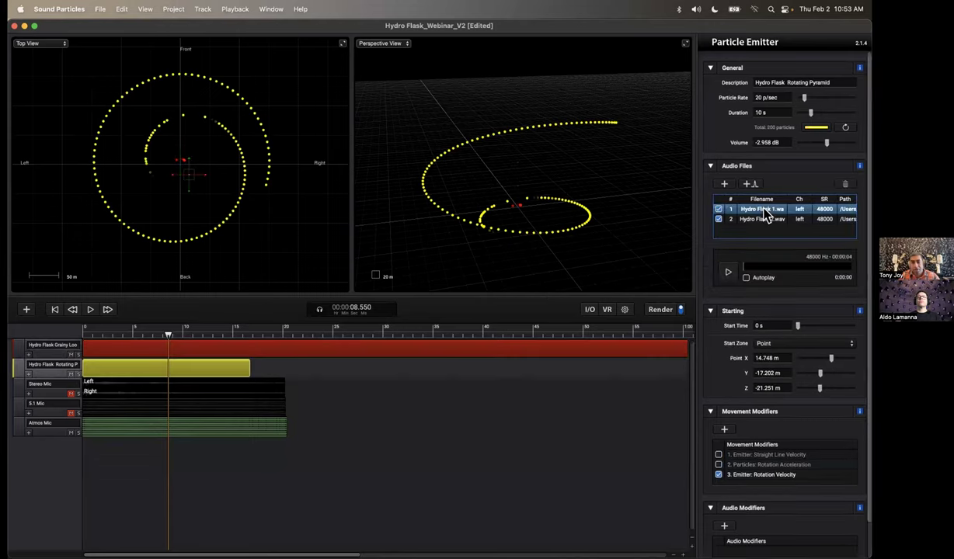
{"action": "left_click", "coordinate": [728, 272]}
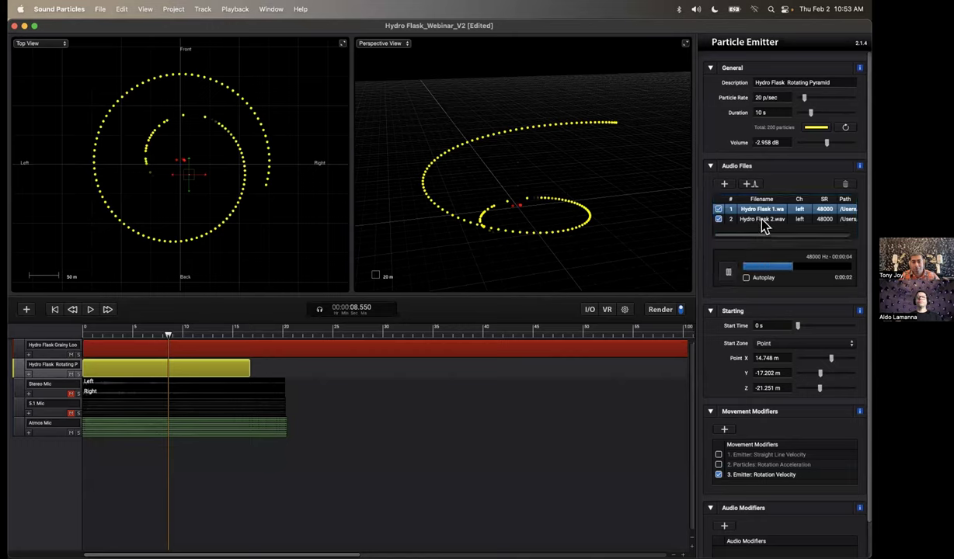
- Preview Hydro Flask 2.wav in the Rotating Pyramid emitter and look through the available audio modifier types, including Granular Synthesis
{"action": "left_click", "coordinate": [763, 221]}
{"action": "left_click", "coordinate": [729, 274]}
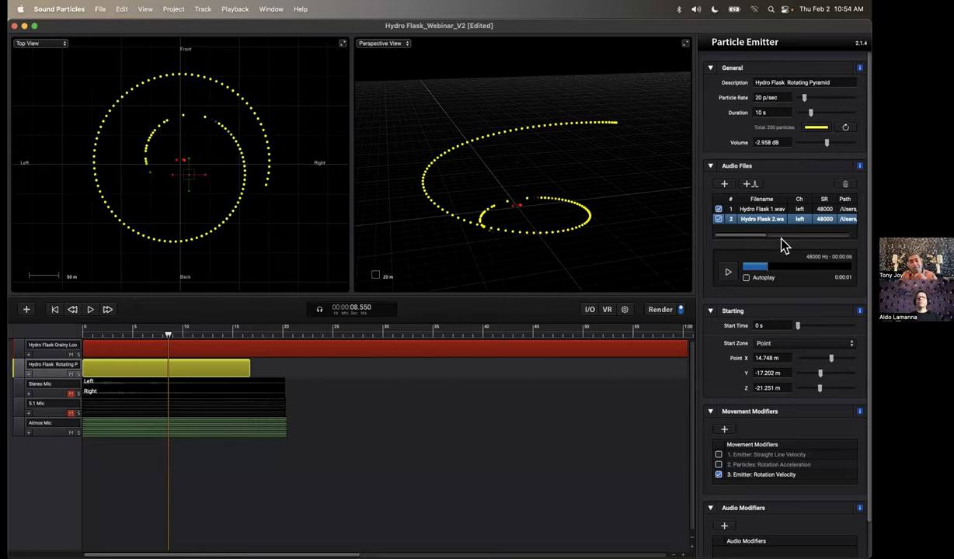
{"action": "scroll", "coordinate": [782, 245], "scroll_direction": "down", "scroll_amount": 2}
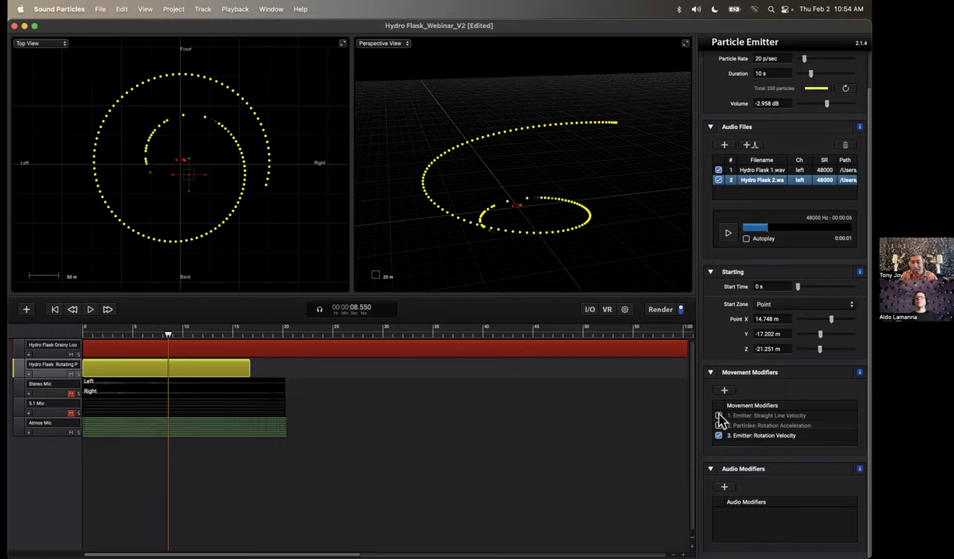
{"action": "left_click", "coordinate": [724, 488]}
{"action": "mouse_move", "coordinate": [753, 496]}
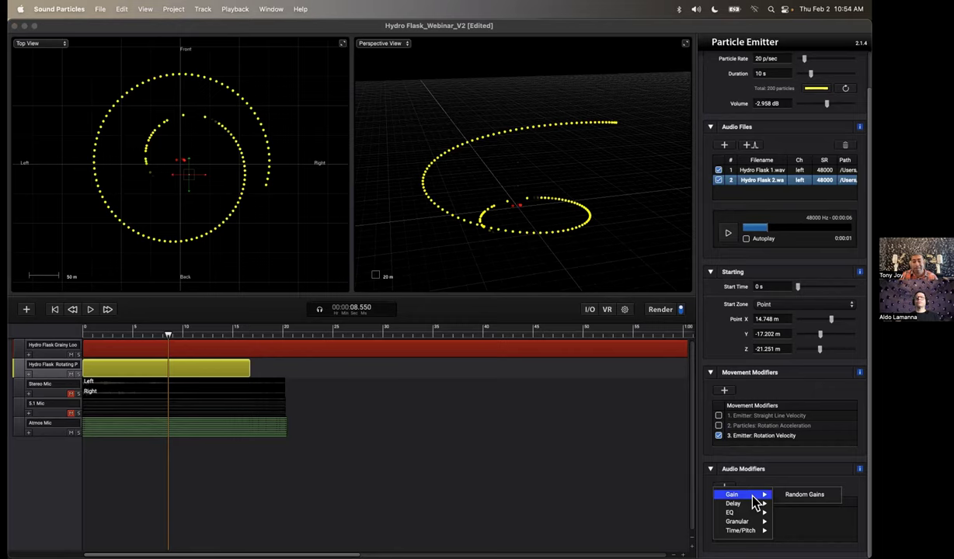
{"action": "mouse_move", "coordinate": [751, 513]}
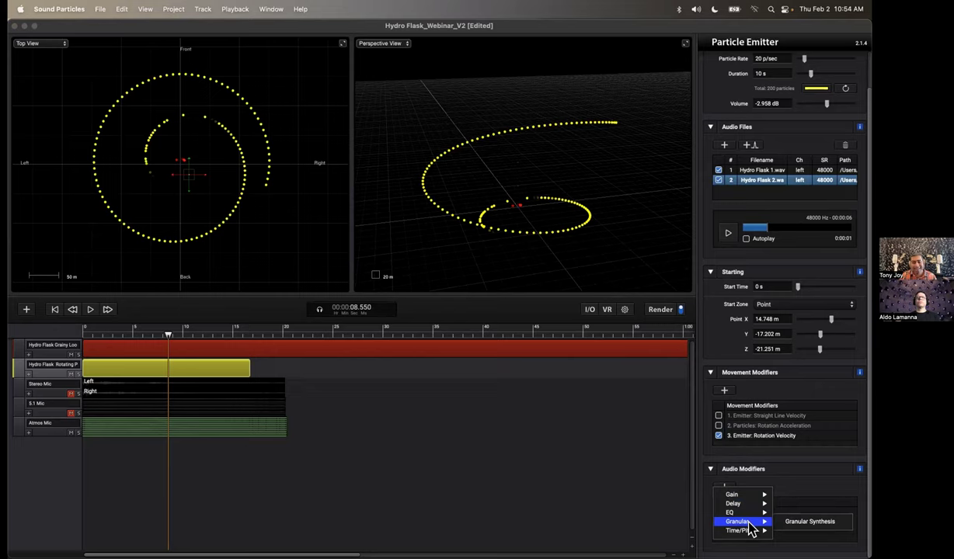
{"action": "left_click", "coordinate": [751, 469]}
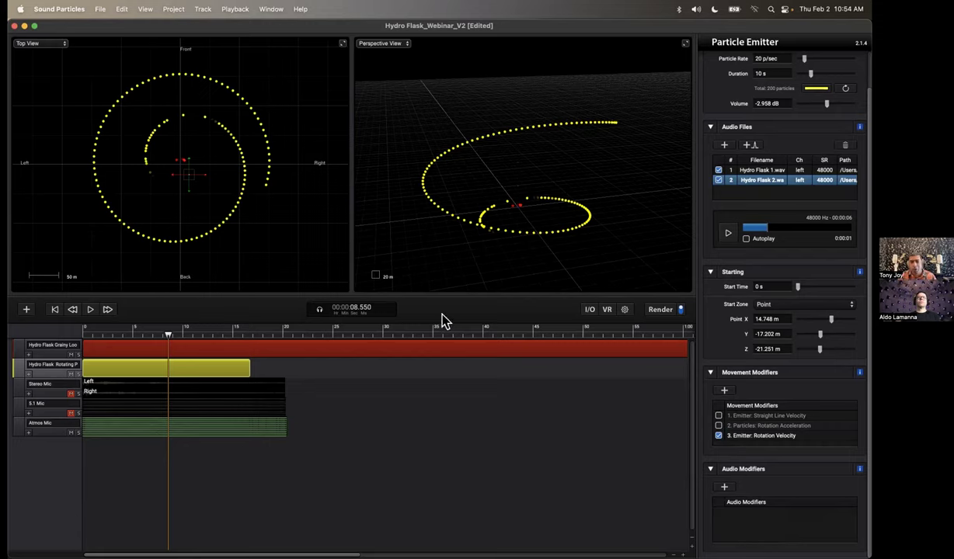
- Return the timeline to 0 s, view the Grainy Loop emitter, and play the scene with the Rotating Pyramid emitter selected
{"action": "left_click_drag", "start_coordinate": [168, 334], "coordinate": [59, 332]}
{"action": "left_click", "coordinate": [53, 345]}
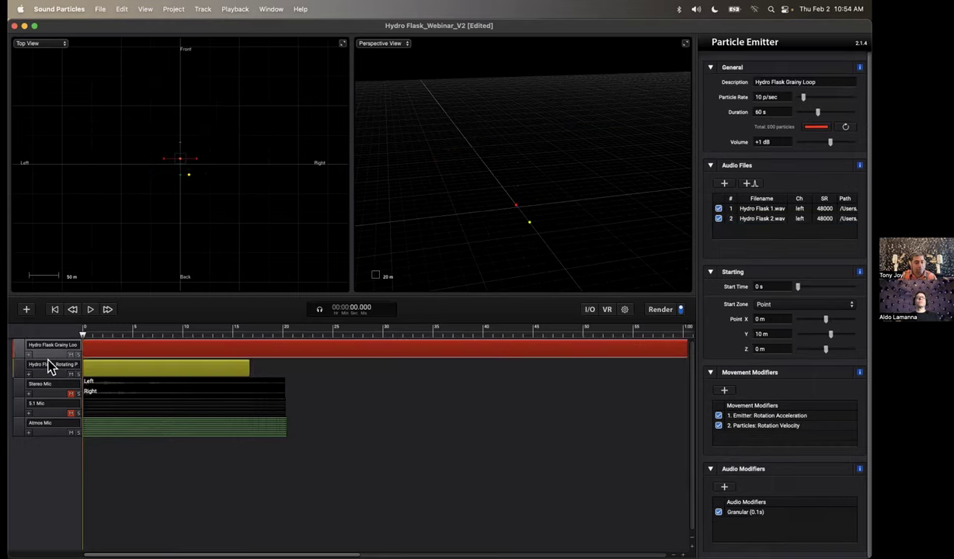
{"action": "left_click", "coordinate": [50, 370]}
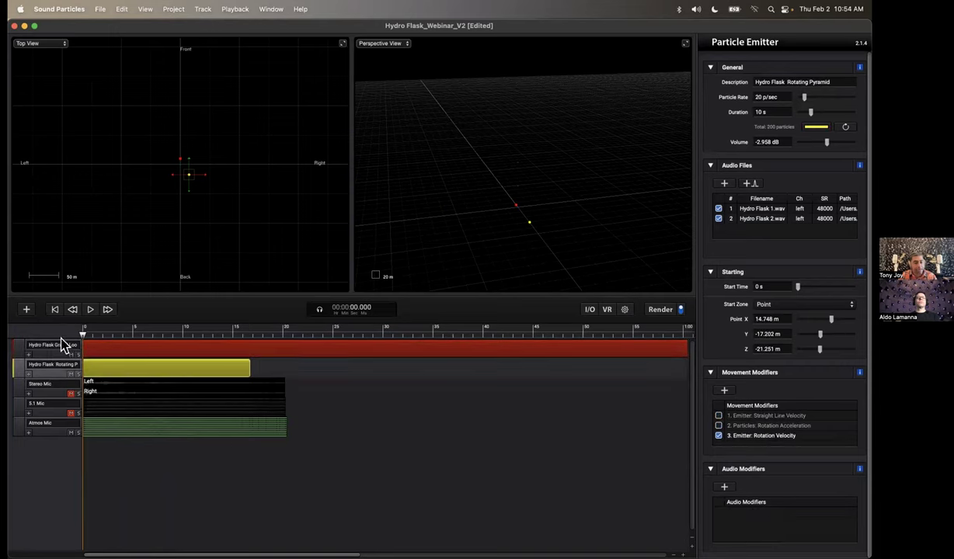
{"action": "key", "text": "space"}
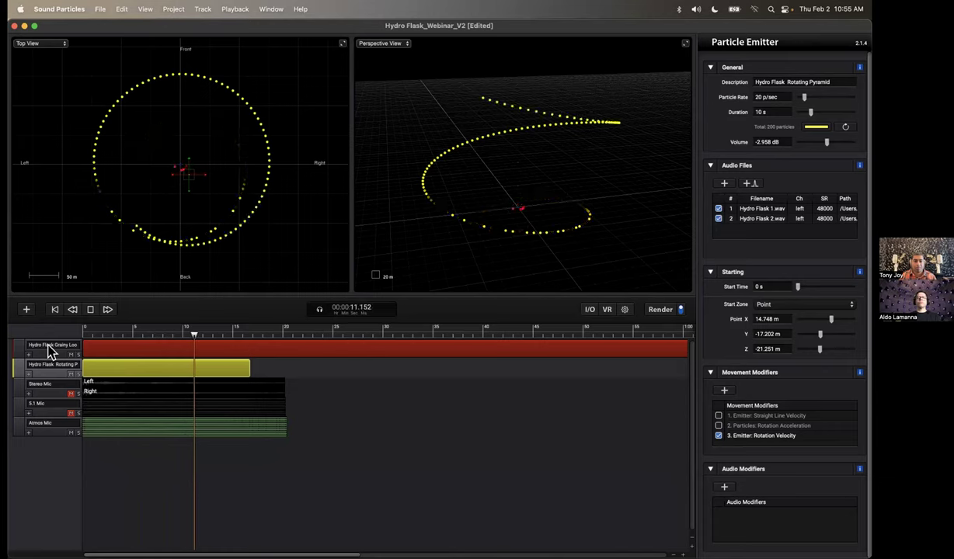
{"action": "key", "text": "space"}
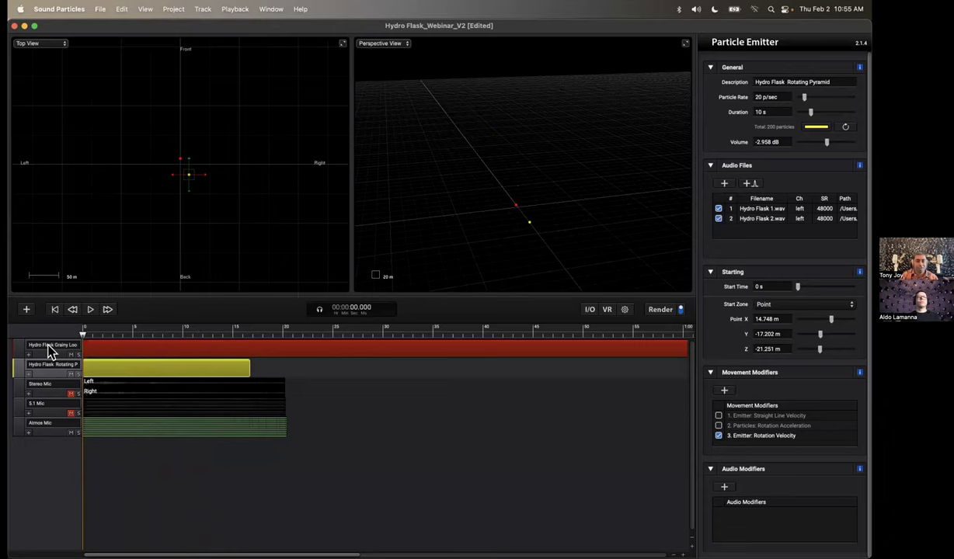
- With the playhead at 6.2 s, inspect the Stereo, 5.1 and Atmos microphones and check the I/O hardware and binaural settings
{"action": "left_click", "coordinate": [144, 336]}
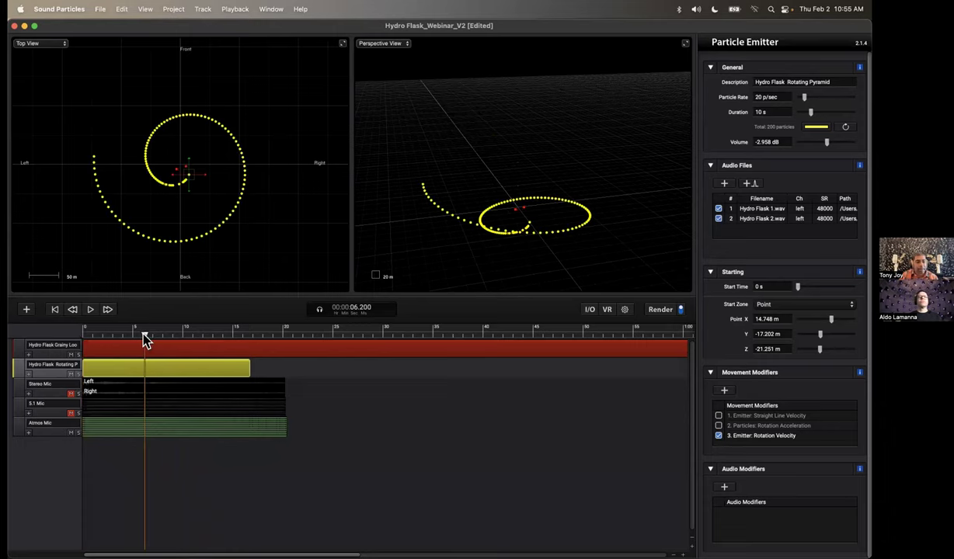
{"action": "left_click", "coordinate": [45, 395]}
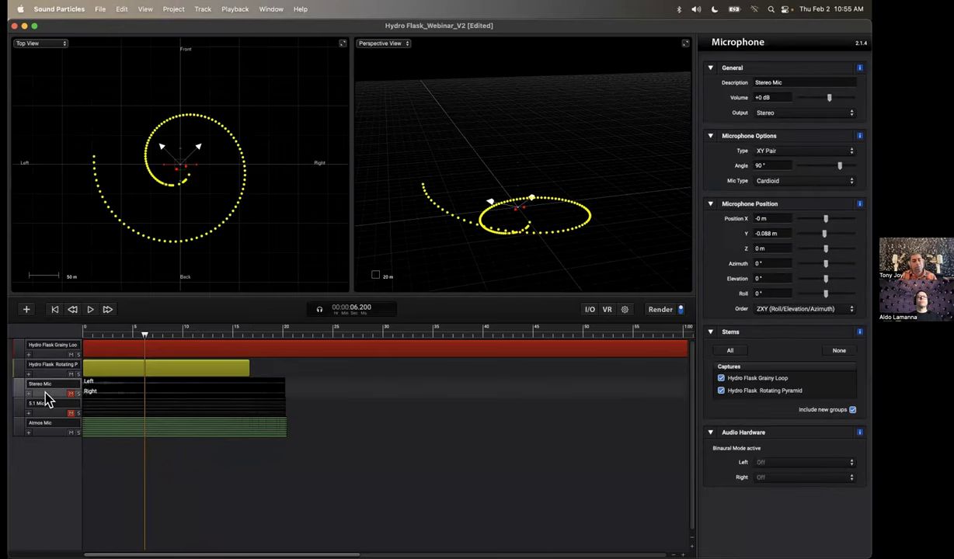
{"action": "left_click", "coordinate": [43, 366]}
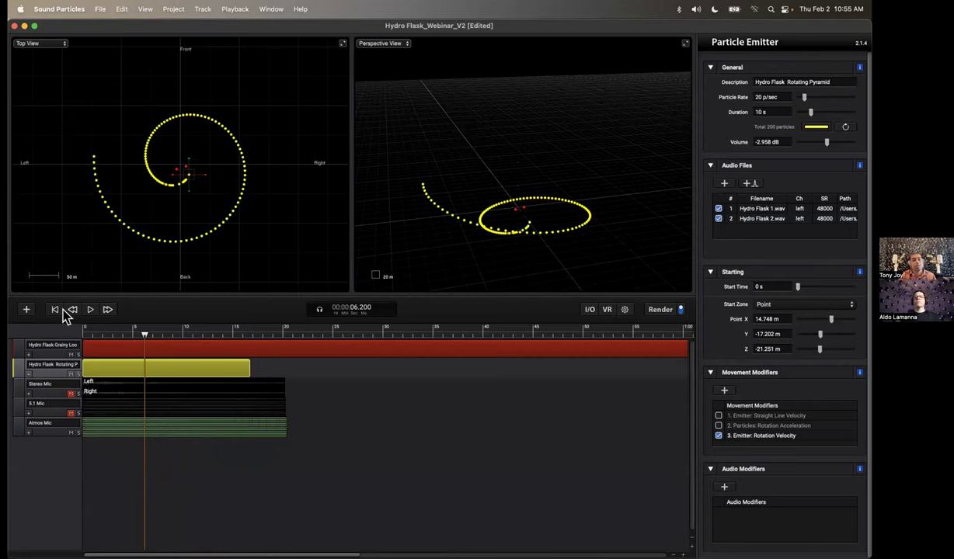
{"action": "left_click", "coordinate": [53, 389]}
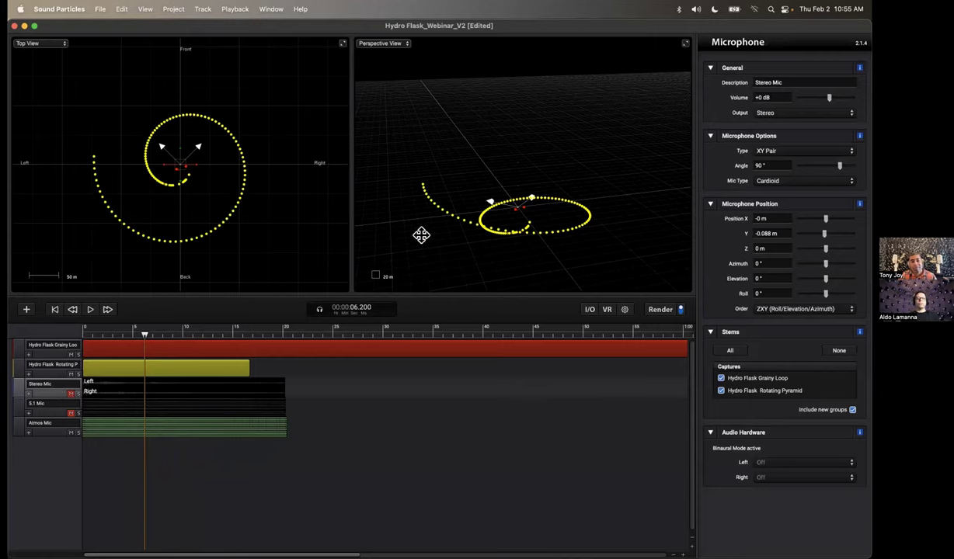
{"action": "left_click", "coordinate": [49, 372]}
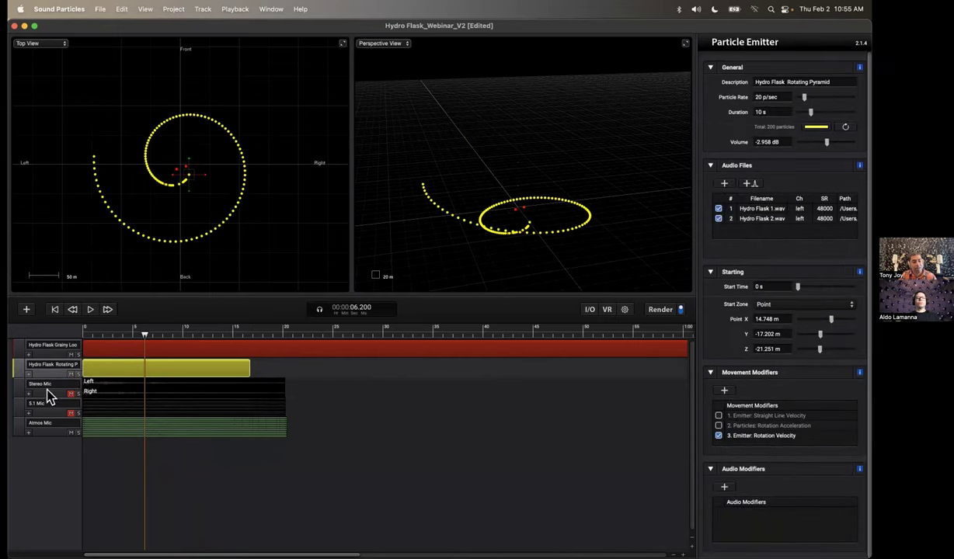
{"action": "left_click", "coordinate": [45, 391]}
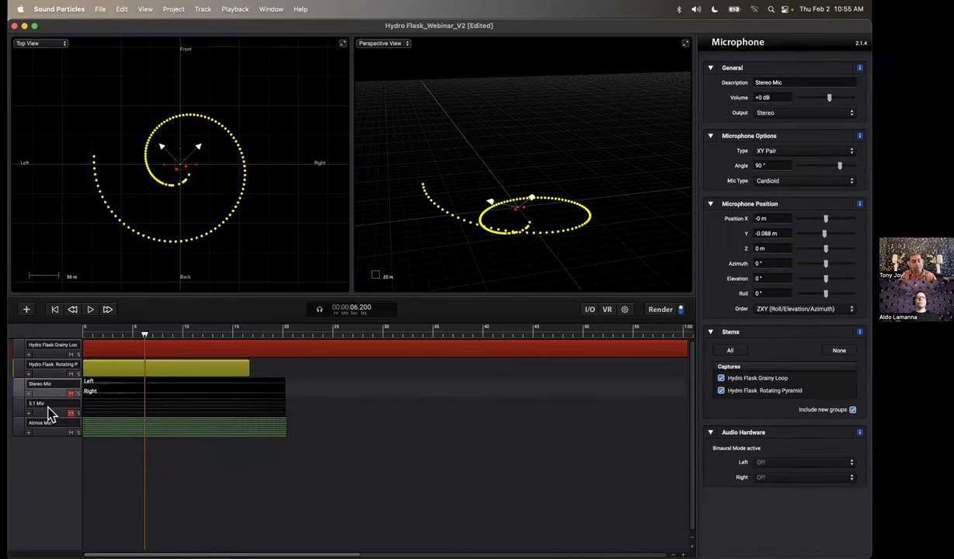
{"action": "left_click", "coordinate": [49, 413]}
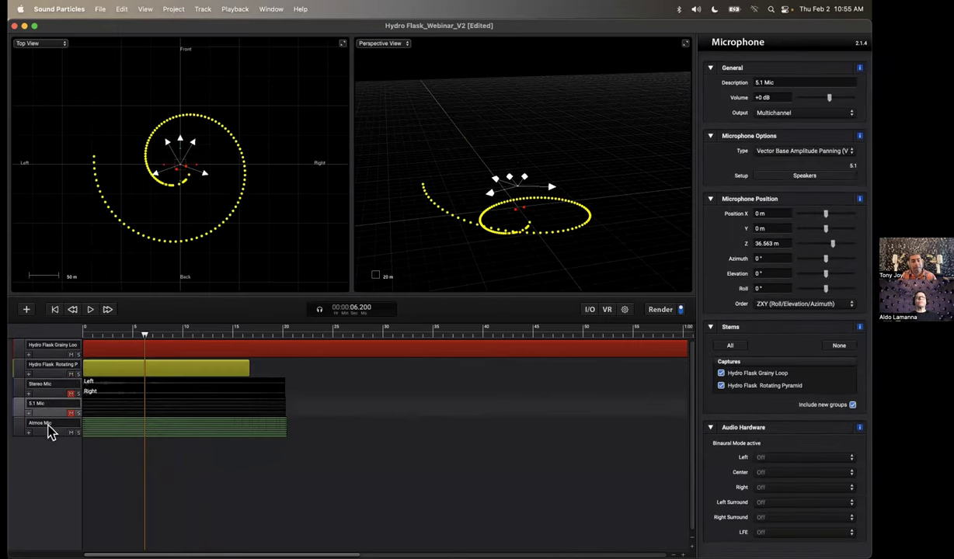
{"action": "left_click", "coordinate": [47, 432]}
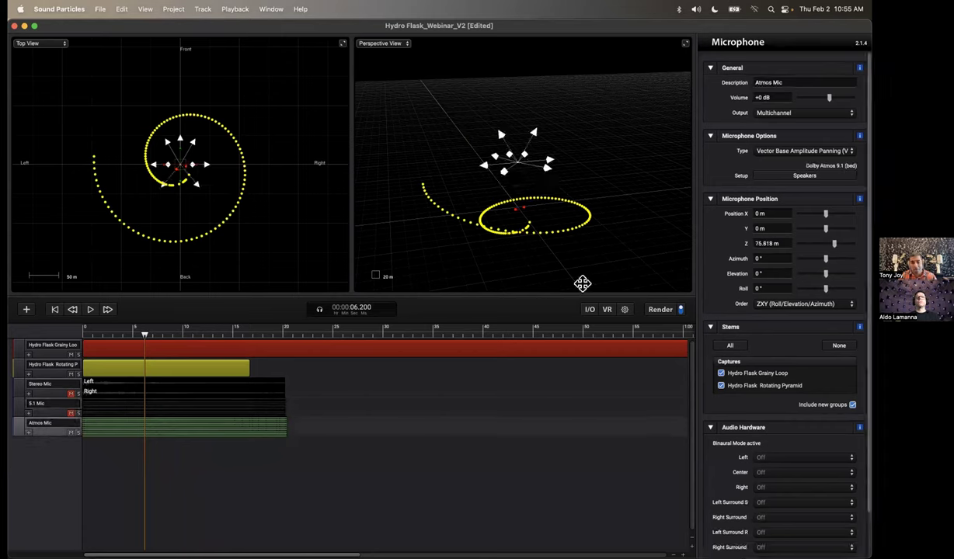
{"action": "left_click", "coordinate": [589, 310]}
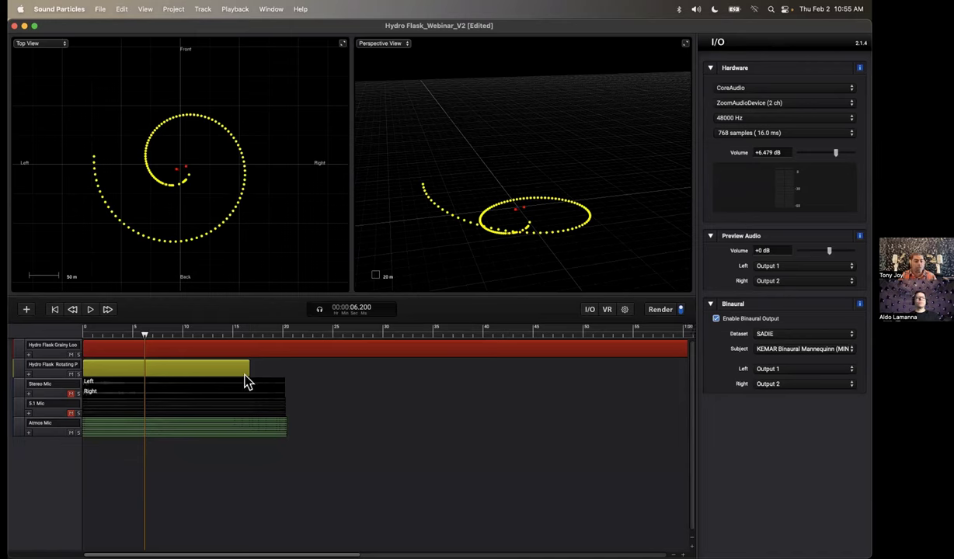
- Play the scene from the start with the Atmos Mic selected, and move the playhead to 5.85 s
{"action": "left_click", "coordinate": [49, 425]}
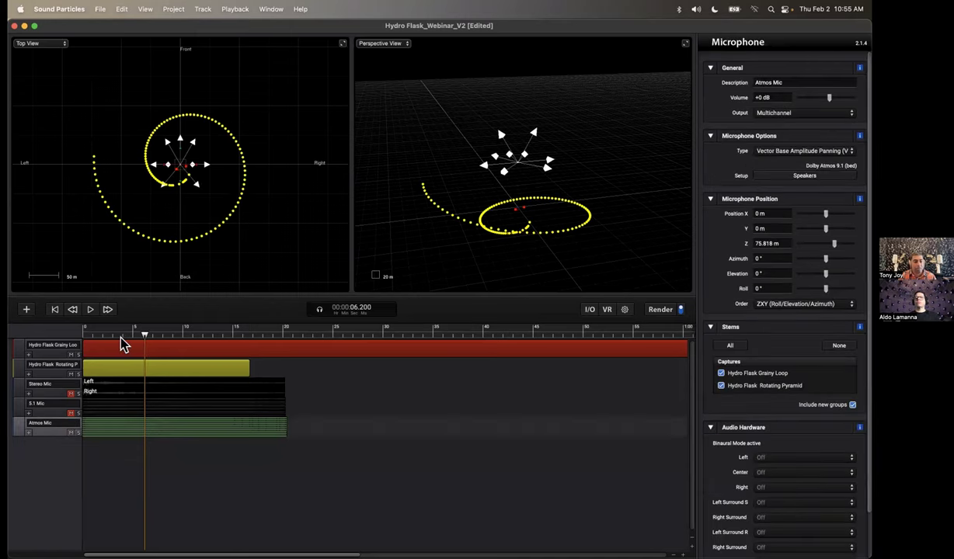
{"action": "key", "text": "Home"}
{"action": "key", "text": "space"}
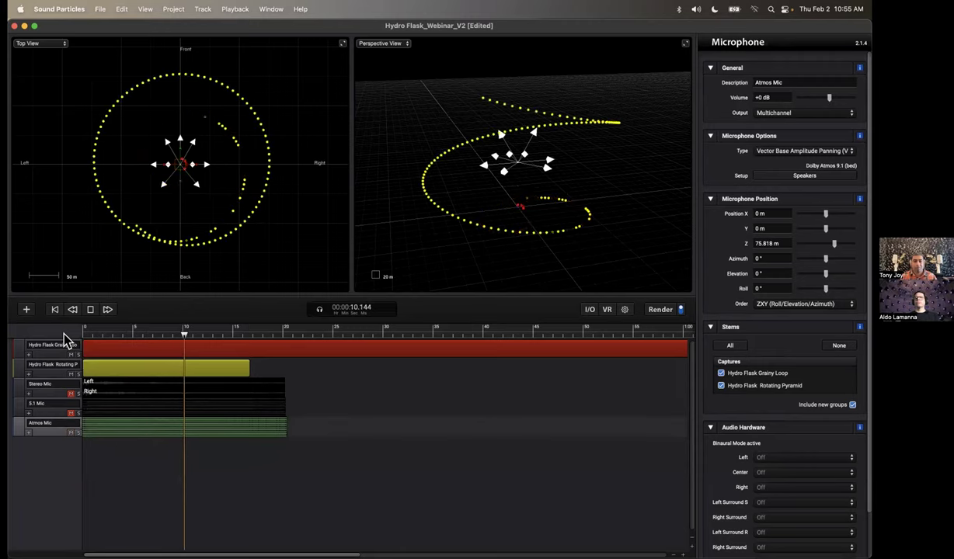
{"action": "key", "text": "space"}
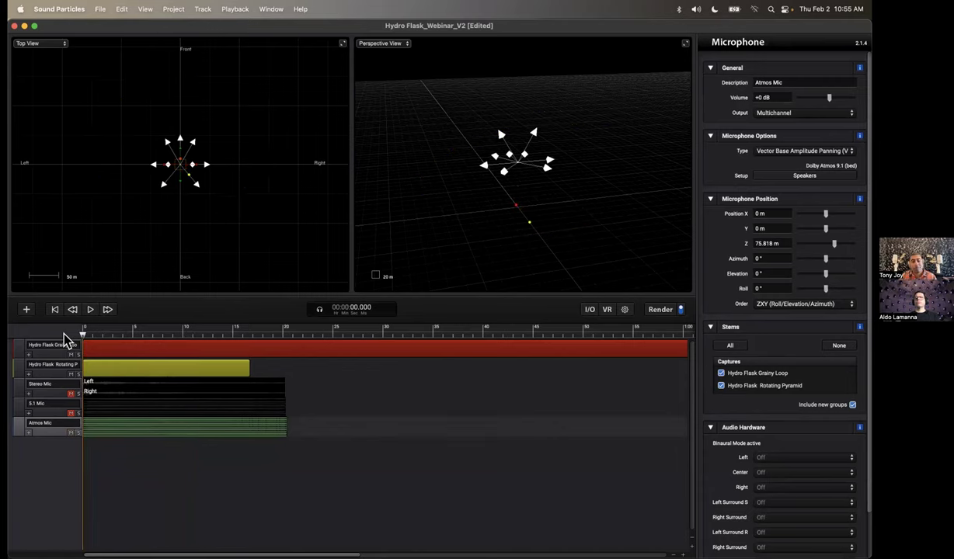
{"action": "left_click", "coordinate": [139, 333]}
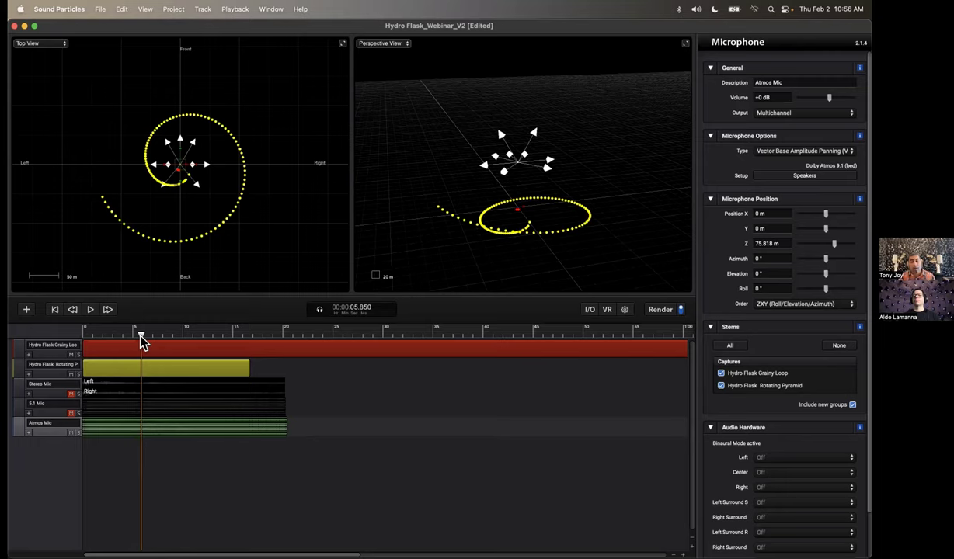
{"action": "left_click", "coordinate": [658, 310]}
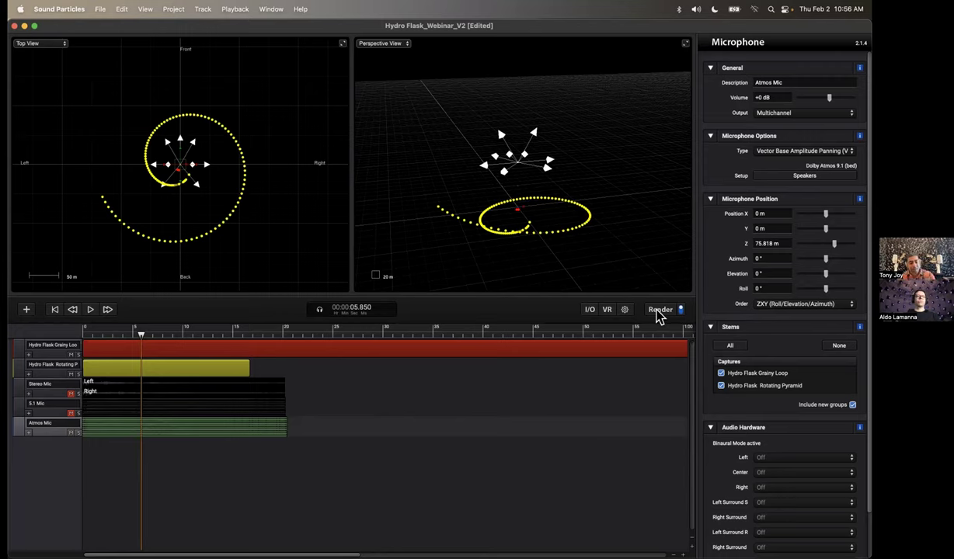
- Switch to Explorer and toggle cloud sounds off and on again in the My Audio Library list
{"action": "key", "text": "super+Tab"}
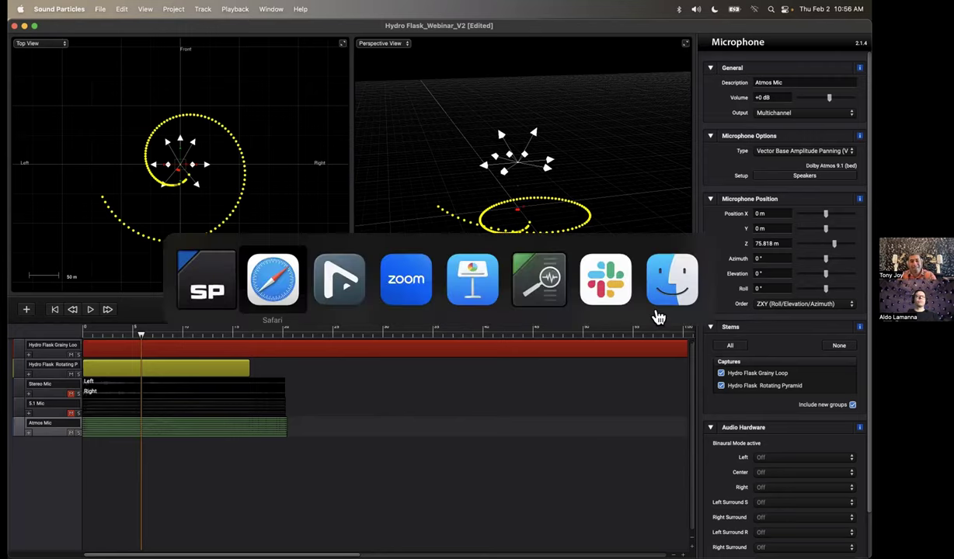
{"action": "left_click", "coordinate": [534, 291]}
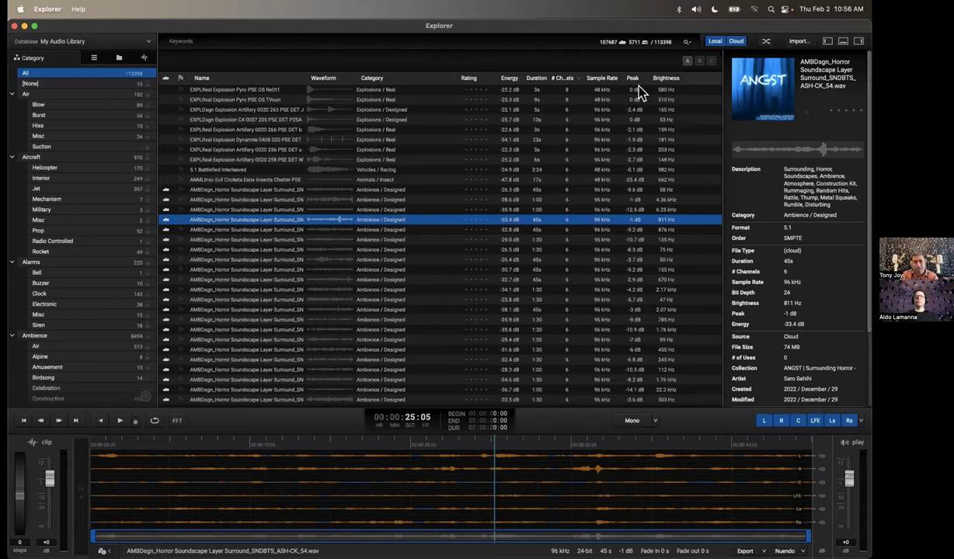
{"action": "left_click", "coordinate": [736, 43]}
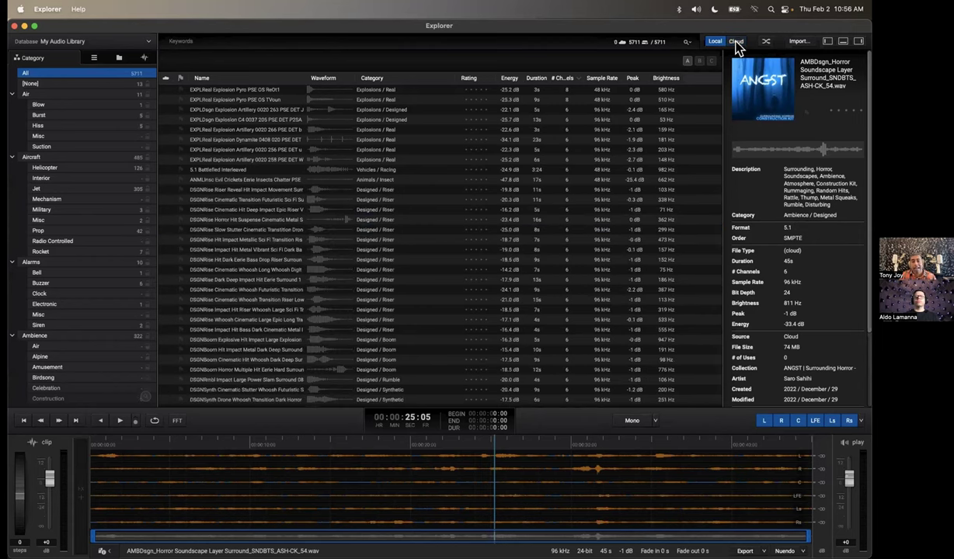
{"action": "left_click", "coordinate": [736, 42]}
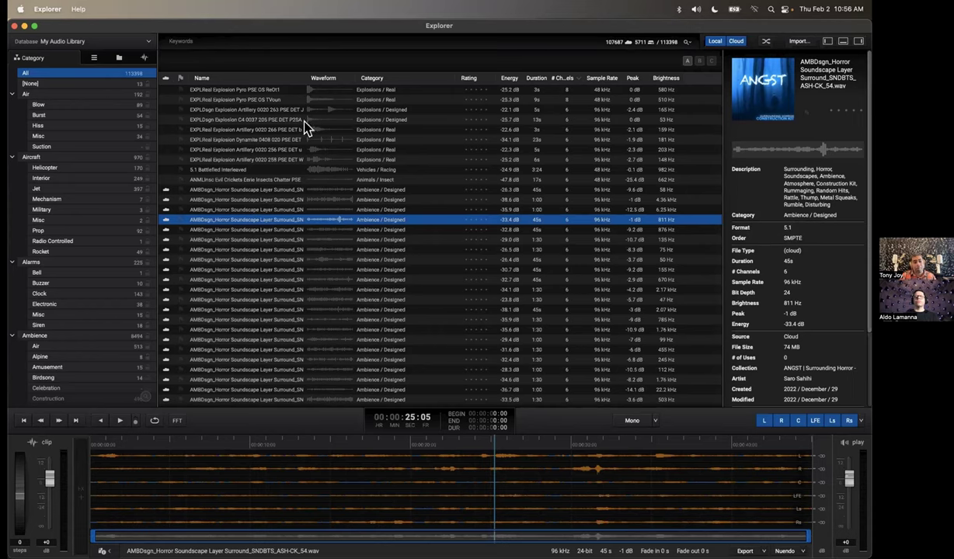
- Review the output bus, ambisonics decoder, bass management, binaural monitoring and audio hardware settings in the I/O Manager, and close it
{"action": "left_click", "coordinate": [48, 9]}
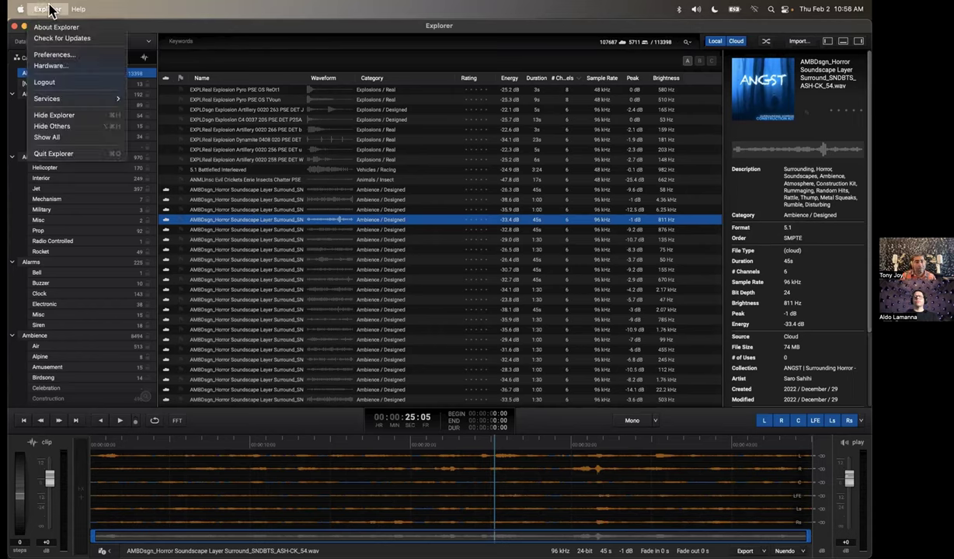
{"action": "left_click", "coordinate": [54, 67]}
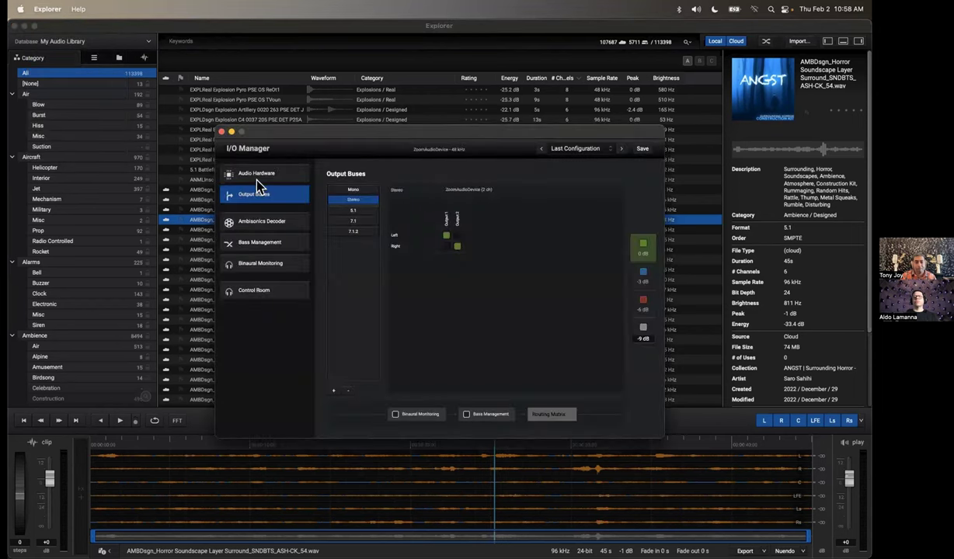
{"action": "left_click", "coordinate": [396, 414]}
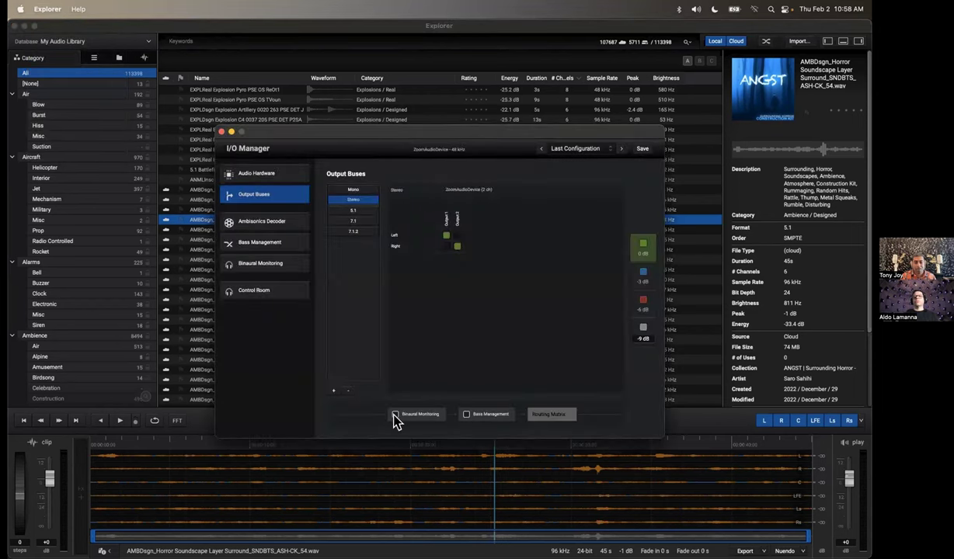
{"action": "left_click", "coordinate": [250, 220]}
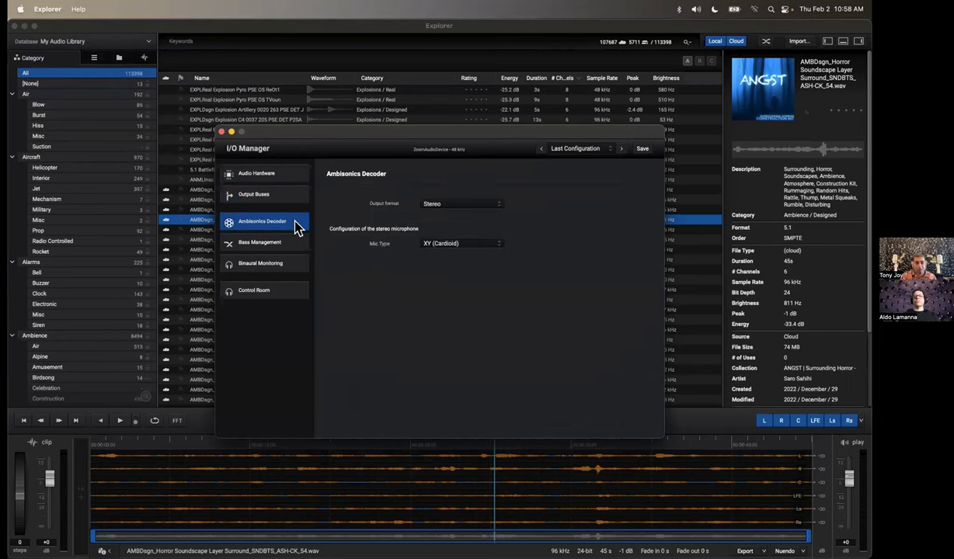
{"action": "left_click", "coordinate": [275, 242]}
{"action": "left_click", "coordinate": [275, 266]}
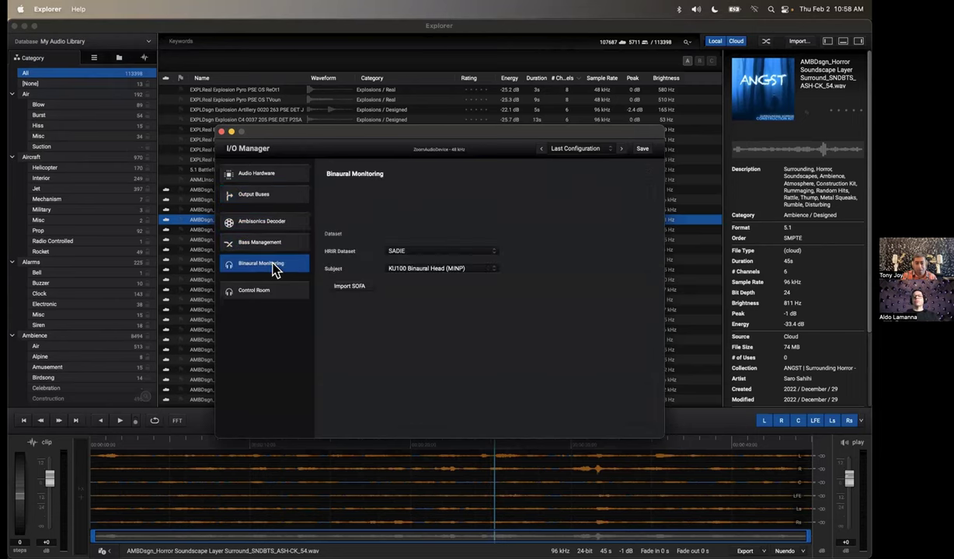
{"action": "left_click", "coordinate": [258, 174]}
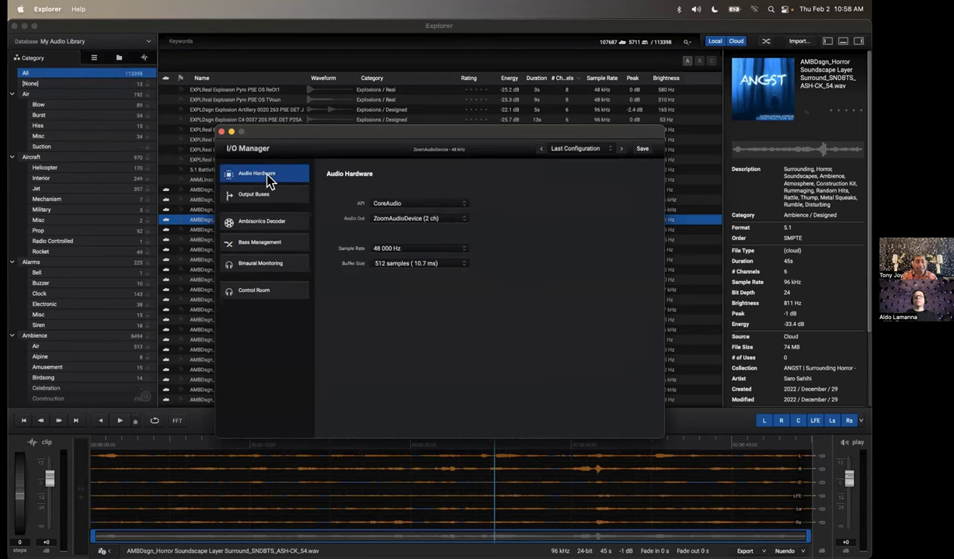
{"action": "left_click", "coordinate": [221, 132]}
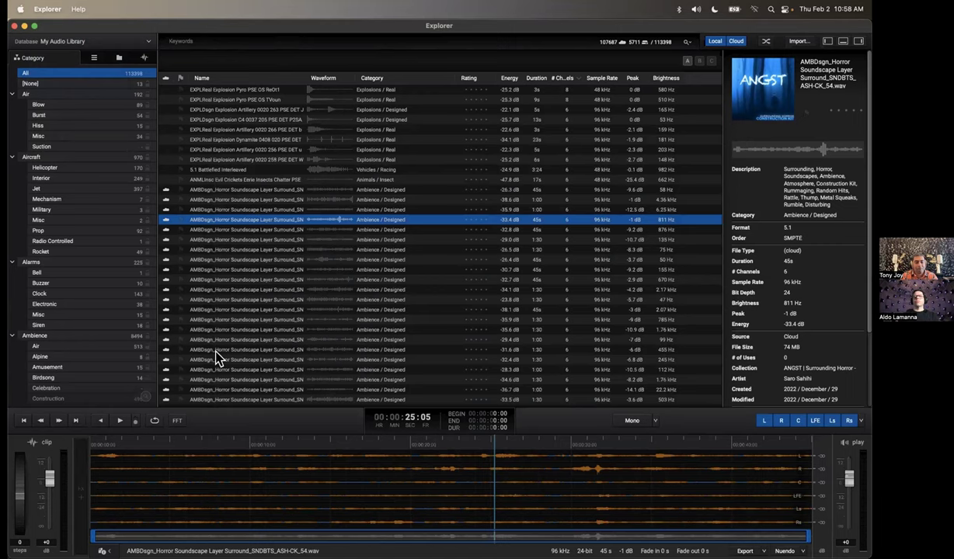
- Play a section of the selected 5.1 horror soundscape, stop it, and check the available playback channel formats
{"action": "key", "text": "space"}
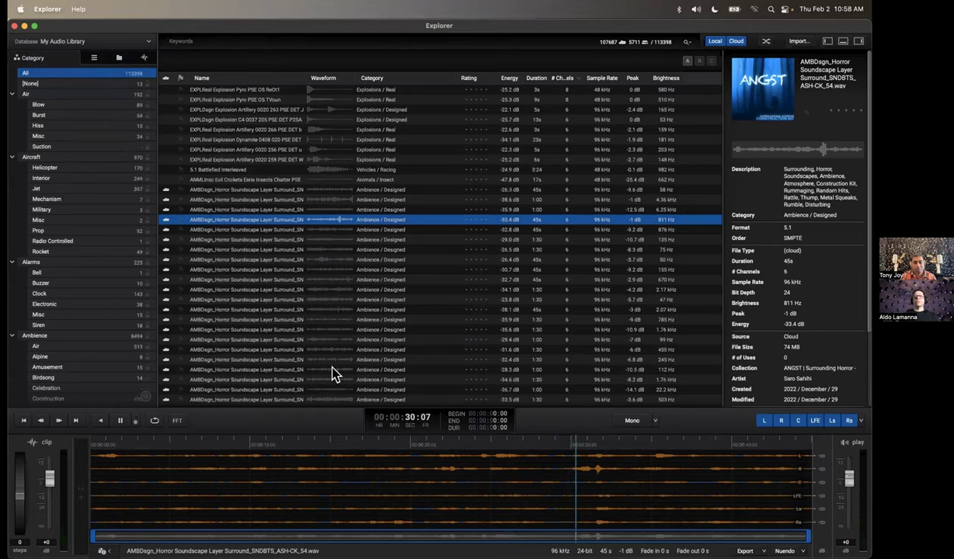
{"action": "key", "text": "space"}
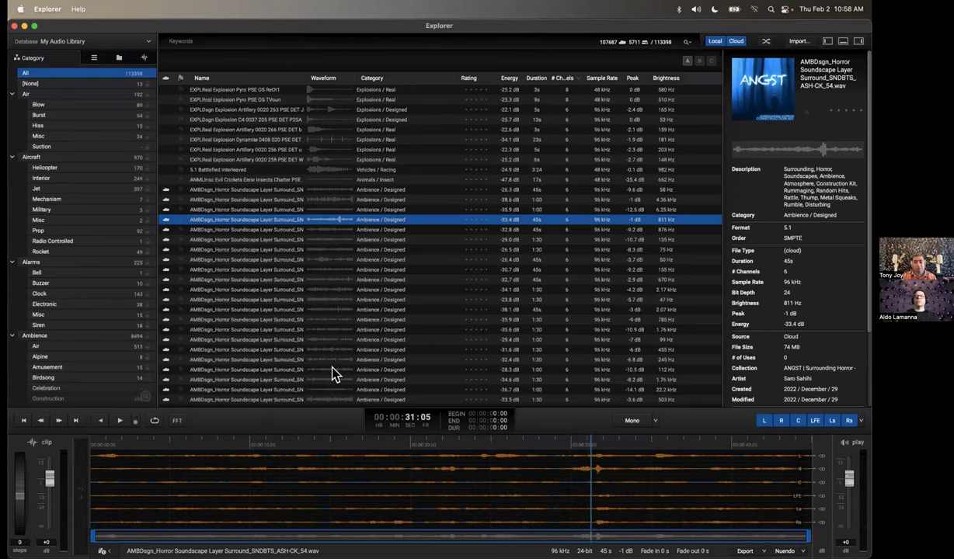
{"action": "left_click", "coordinate": [653, 420]}
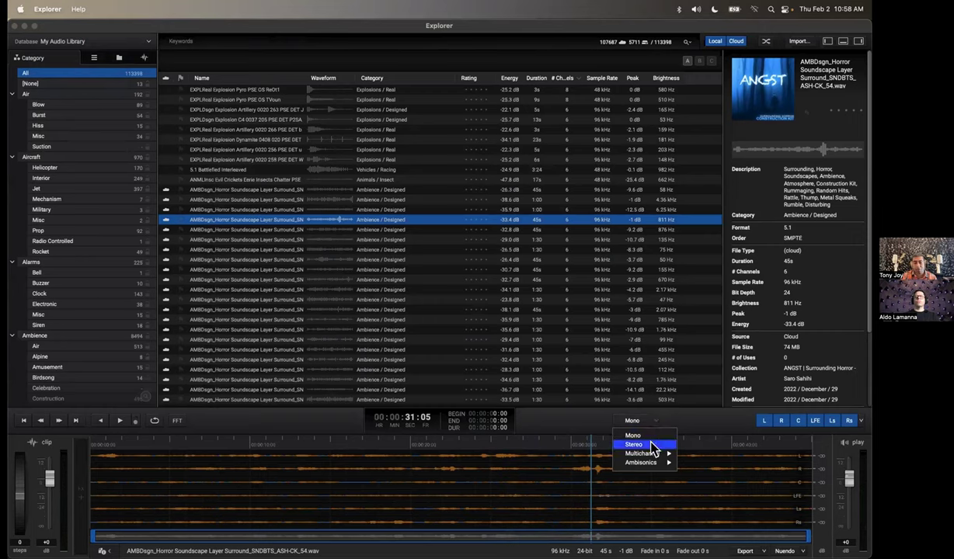
{"action": "left_click", "coordinate": [706, 427]}
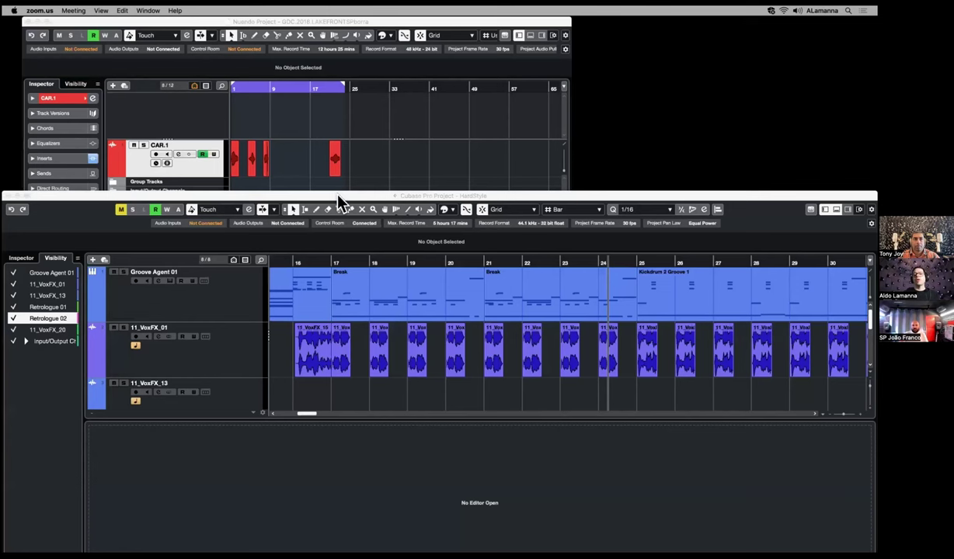
- Switch to the Nuendo project and review its studio commands, including the external renderer, head tracking and OSC object tracking options
{"action": "left_click", "coordinate": [338, 195]}
{"action": "double_click", "coordinate": [337, 195]}
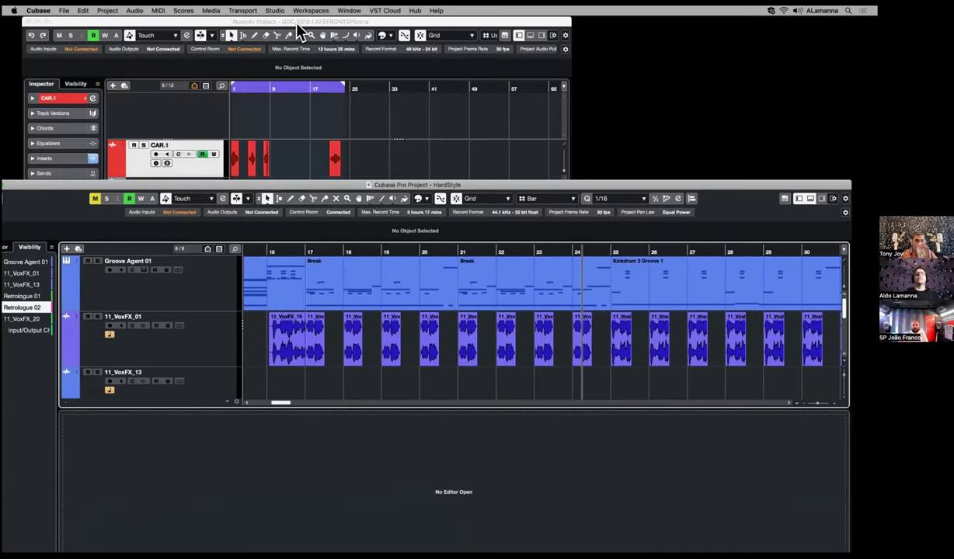
{"action": "left_click", "coordinate": [298, 31]}
{"action": "left_click", "coordinate": [345, 11]}
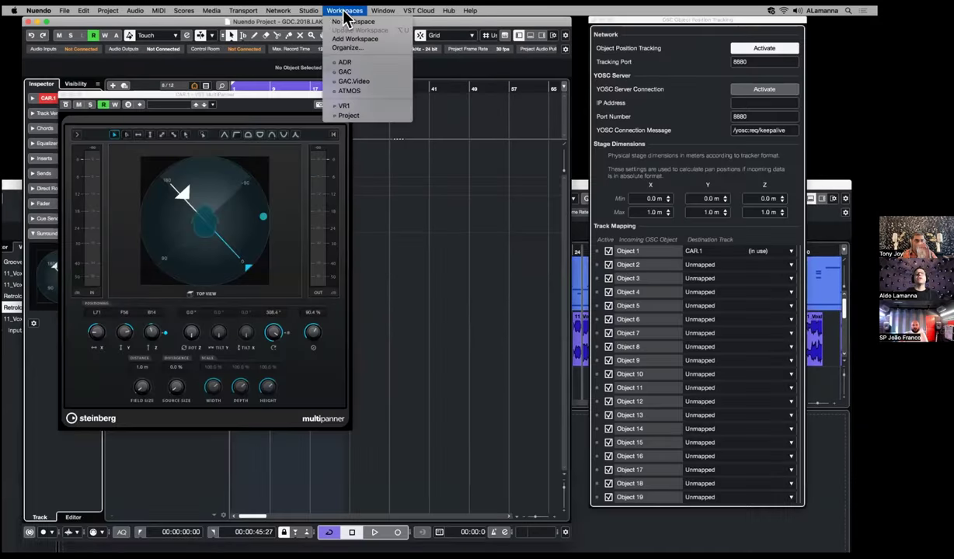
{"action": "mouse_move", "coordinate": [308, 11]}
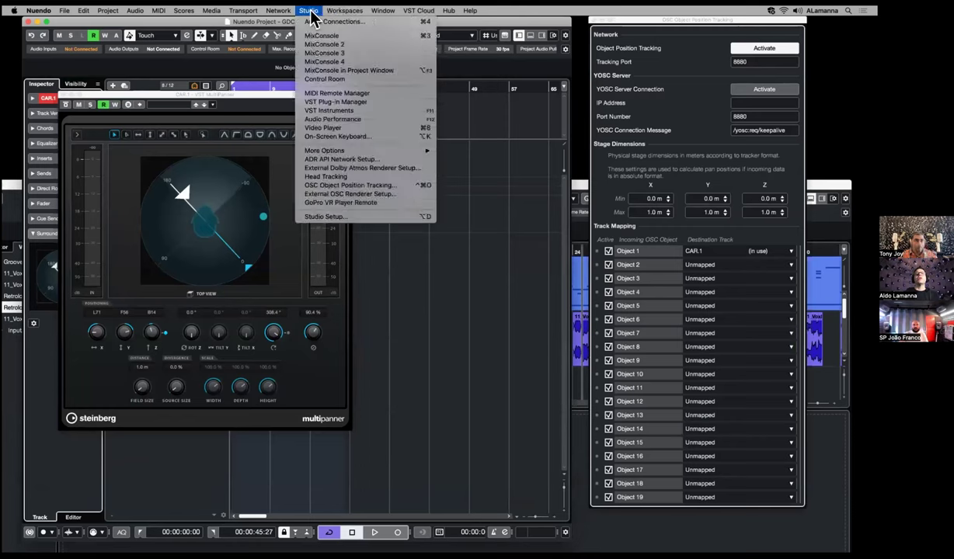
{"action": "left_click", "coordinate": [392, 194]}
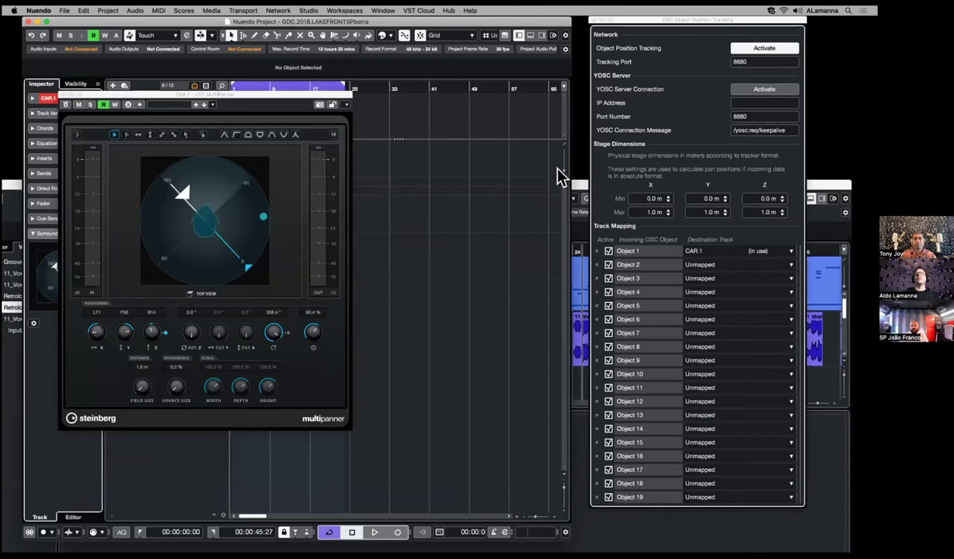
- Switch to the HardStyle project in Cubase and review its studio commands for comparison with Nuendo
{"action": "key", "text": "super+Tab"}
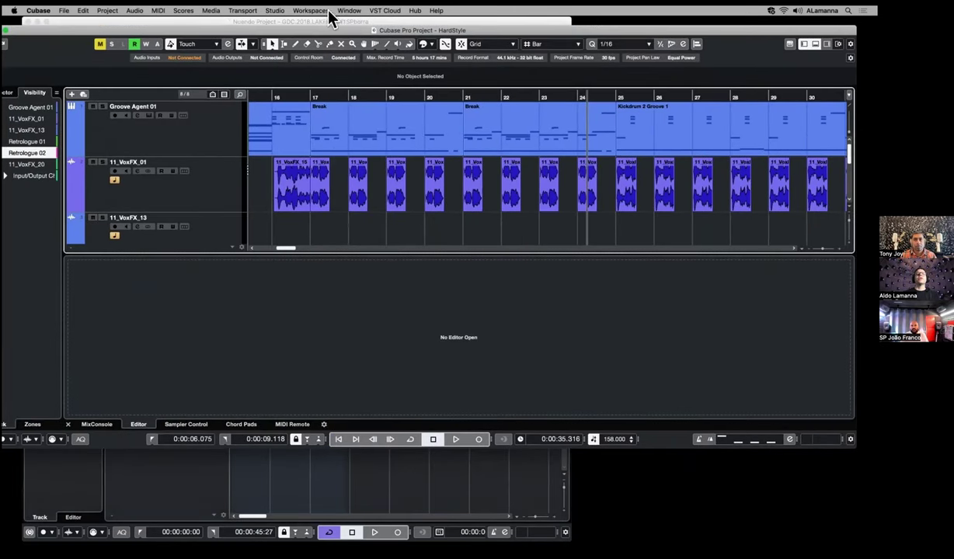
{"action": "left_click", "coordinate": [274, 10]}
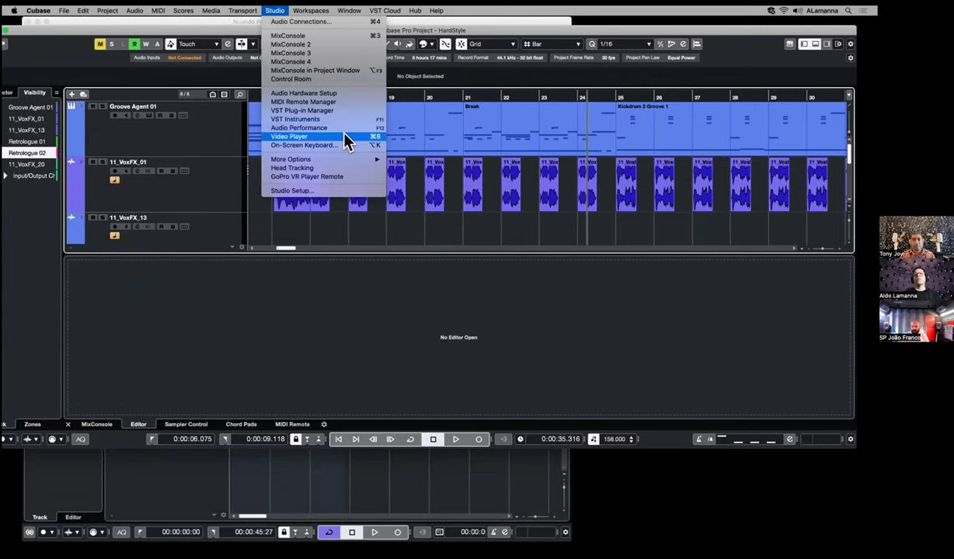
{"action": "left_click", "coordinate": [274, 11]}
- Move the Cubase project window aside, bring Nuendo back to the front, and reposition the CAR.1 MultiPanner window over the project
{"action": "double_click", "coordinate": [280, 28]}
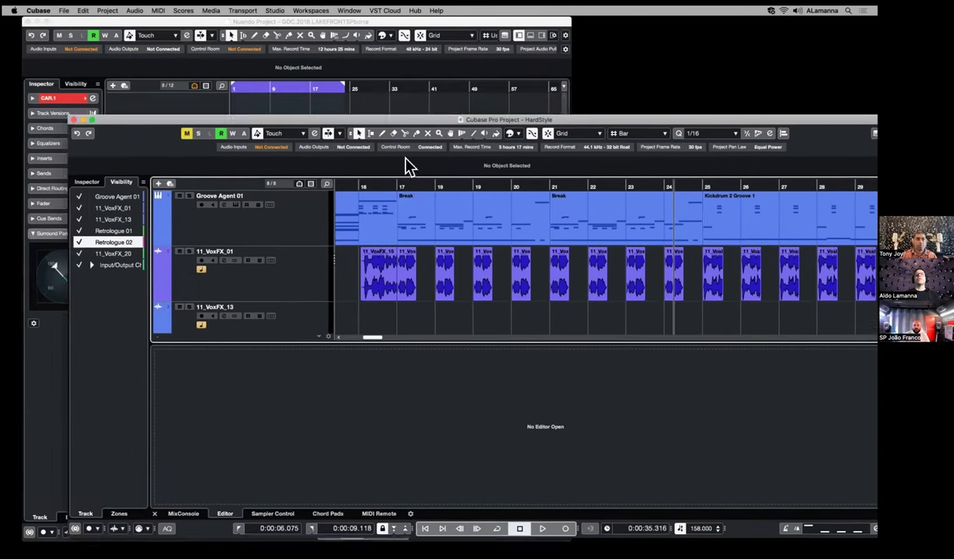
{"action": "left_click", "coordinate": [285, 23]}
{"action": "left_click_drag", "start_coordinate": [255, 100], "coordinate": [299, 107]}
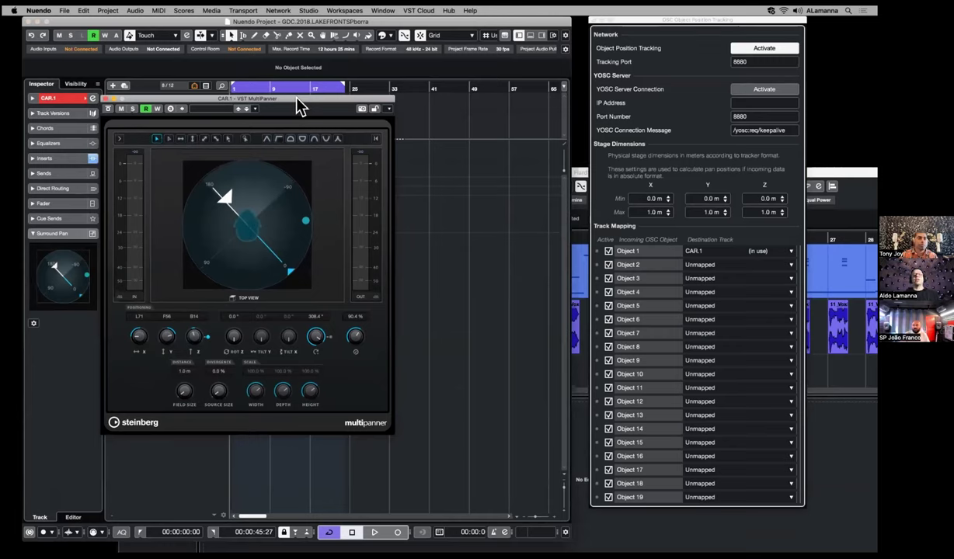